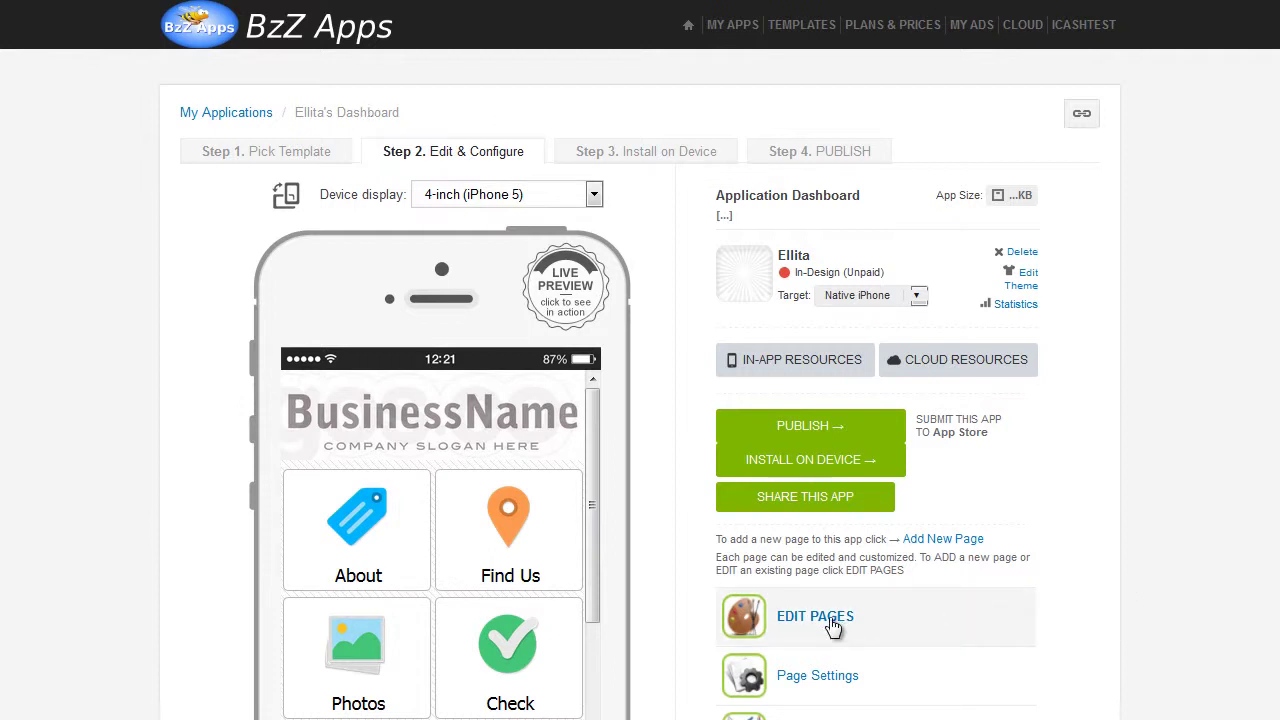
# - Open the Large Button Menu editor for tab1.html from the EDIT PAGES list
pyautogui.click(833, 622)
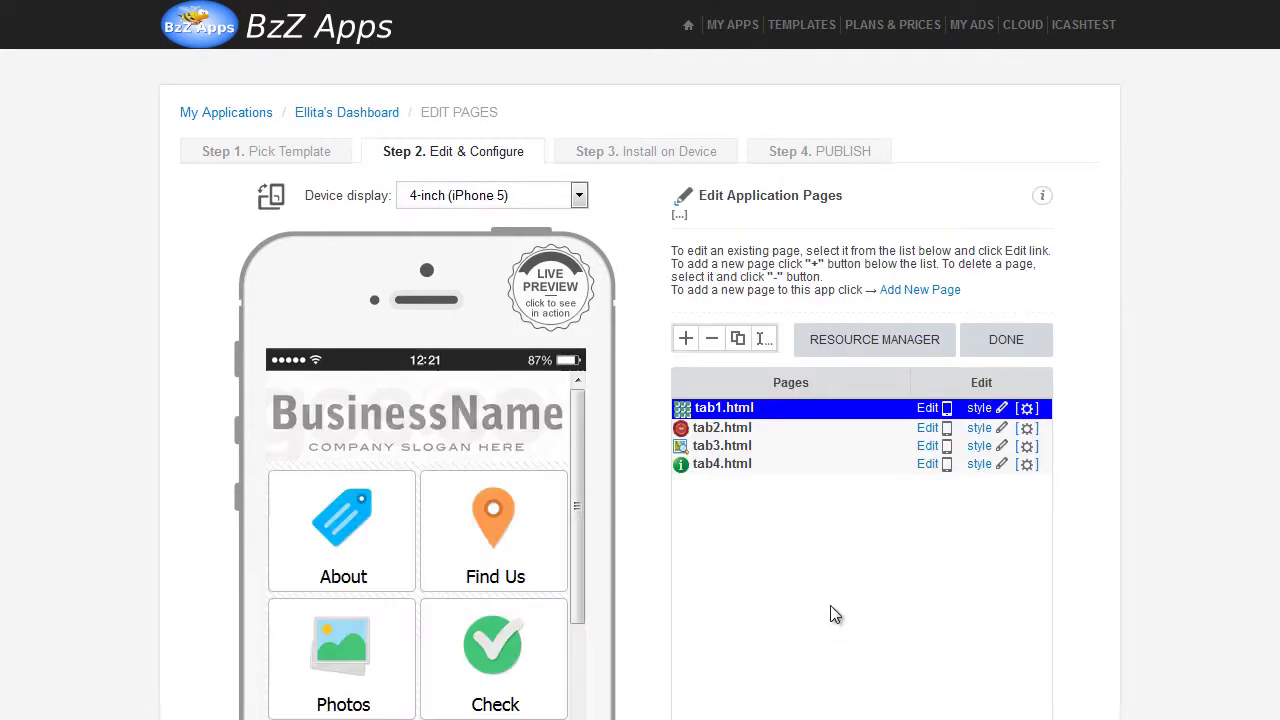
pyautogui.click(927, 410)
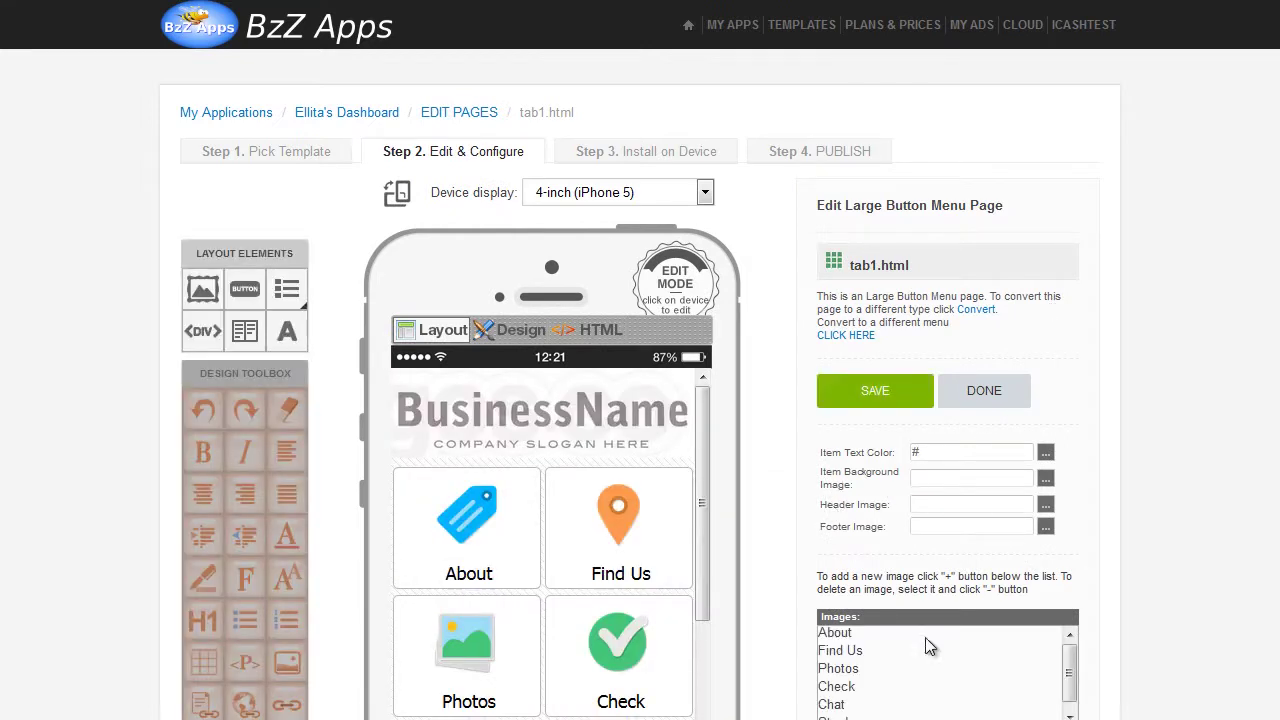
pyautogui.moveTo(821, 506); pyautogui.dragTo(888, 506)
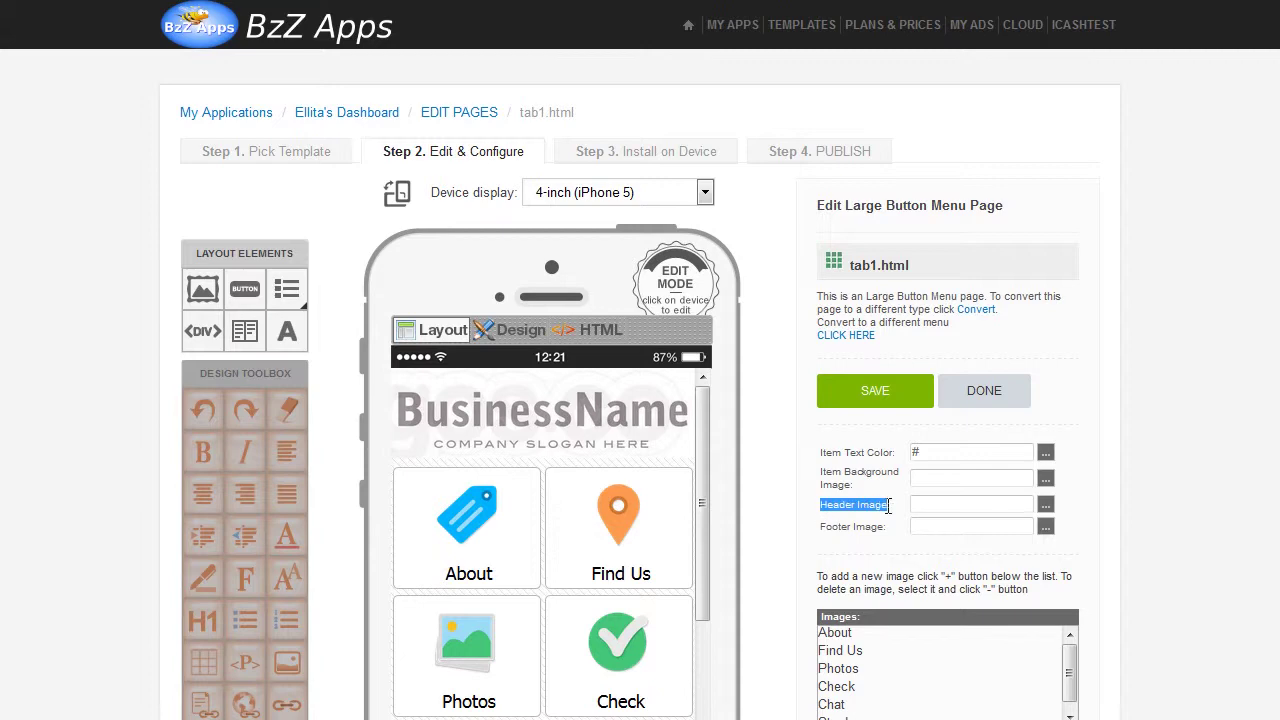
# - Upload slogan.jpg from the Ellita folder and set it as the page's header image
pyautogui.click(1045, 506)
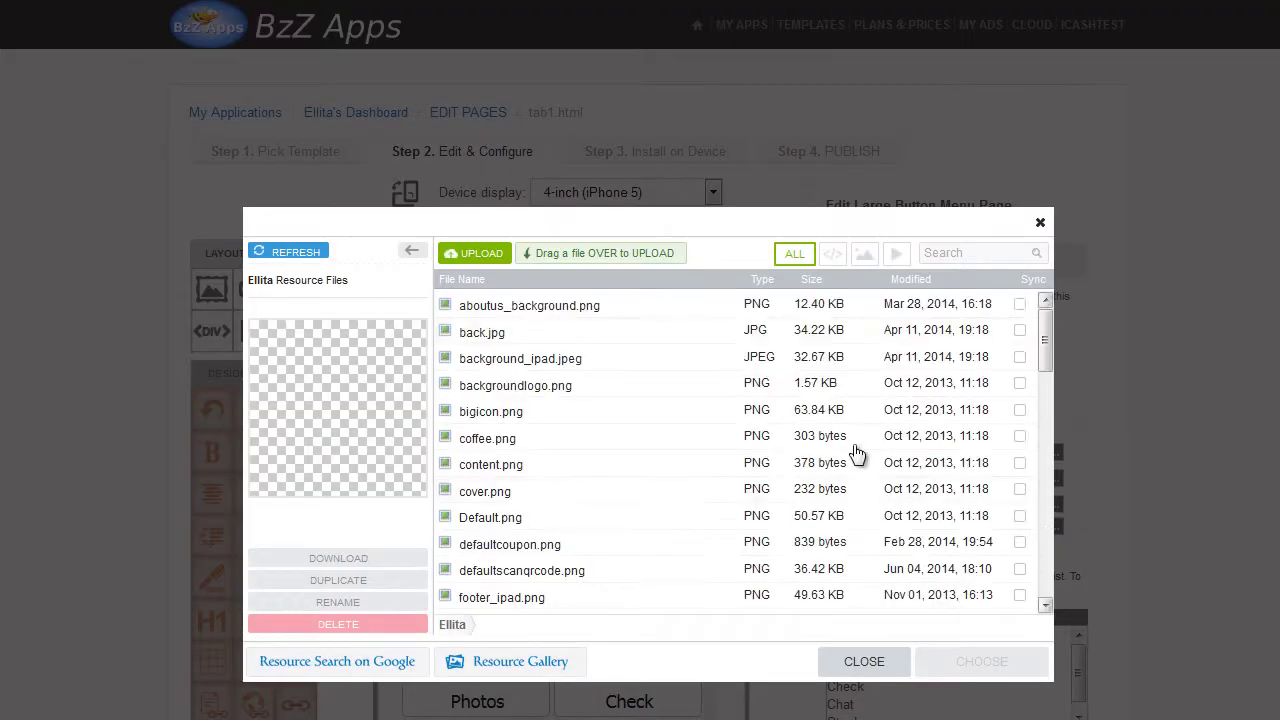
pyautogui.click(482, 257)
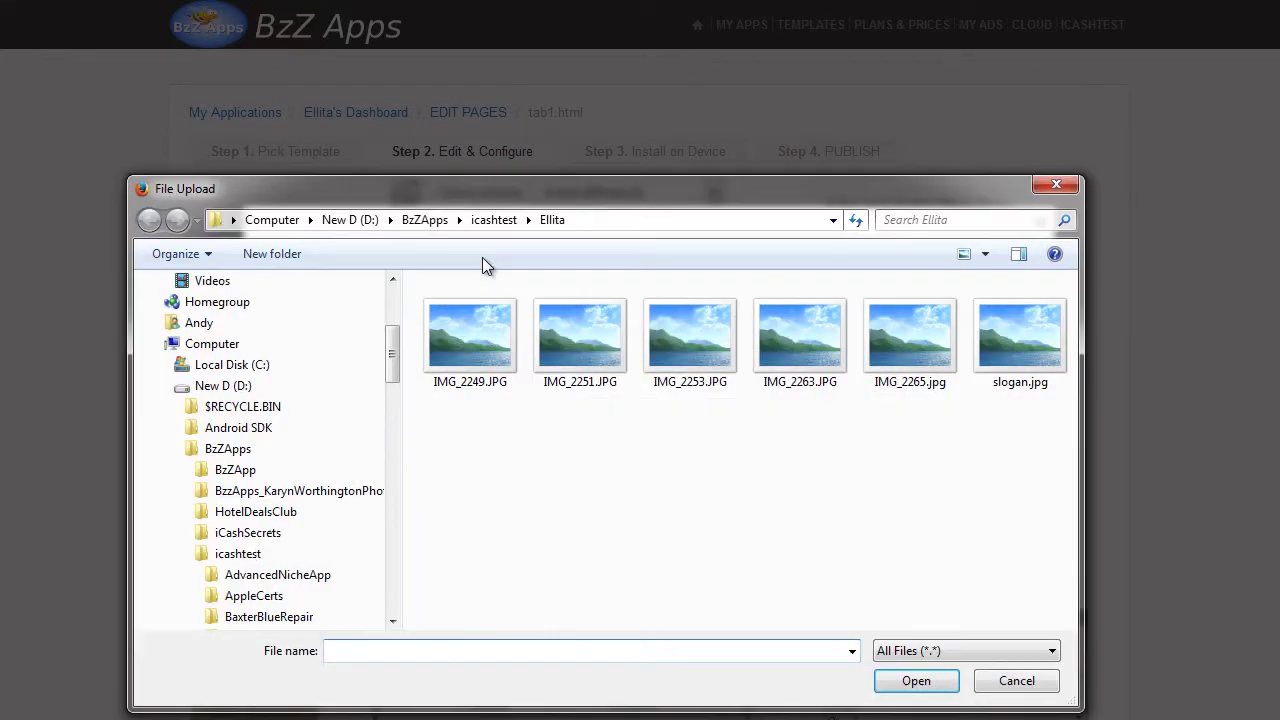
pyautogui.click(1017, 351)
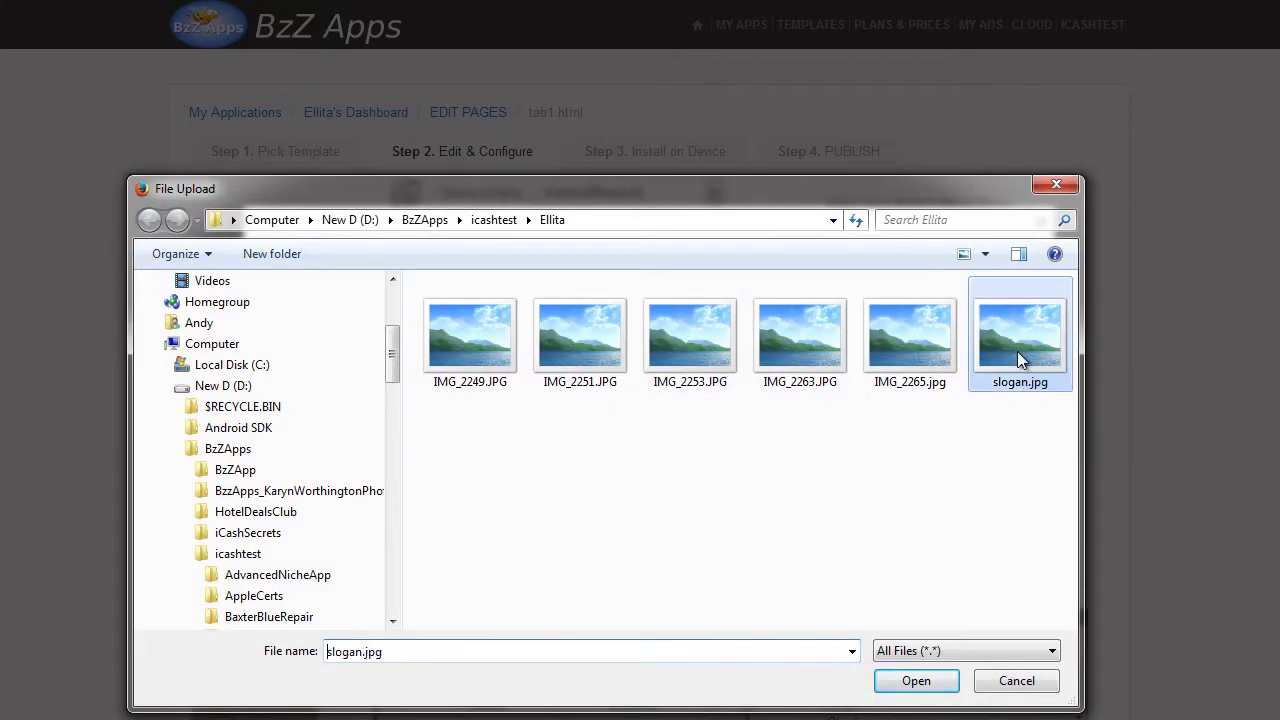
pyautogui.click(918, 682)
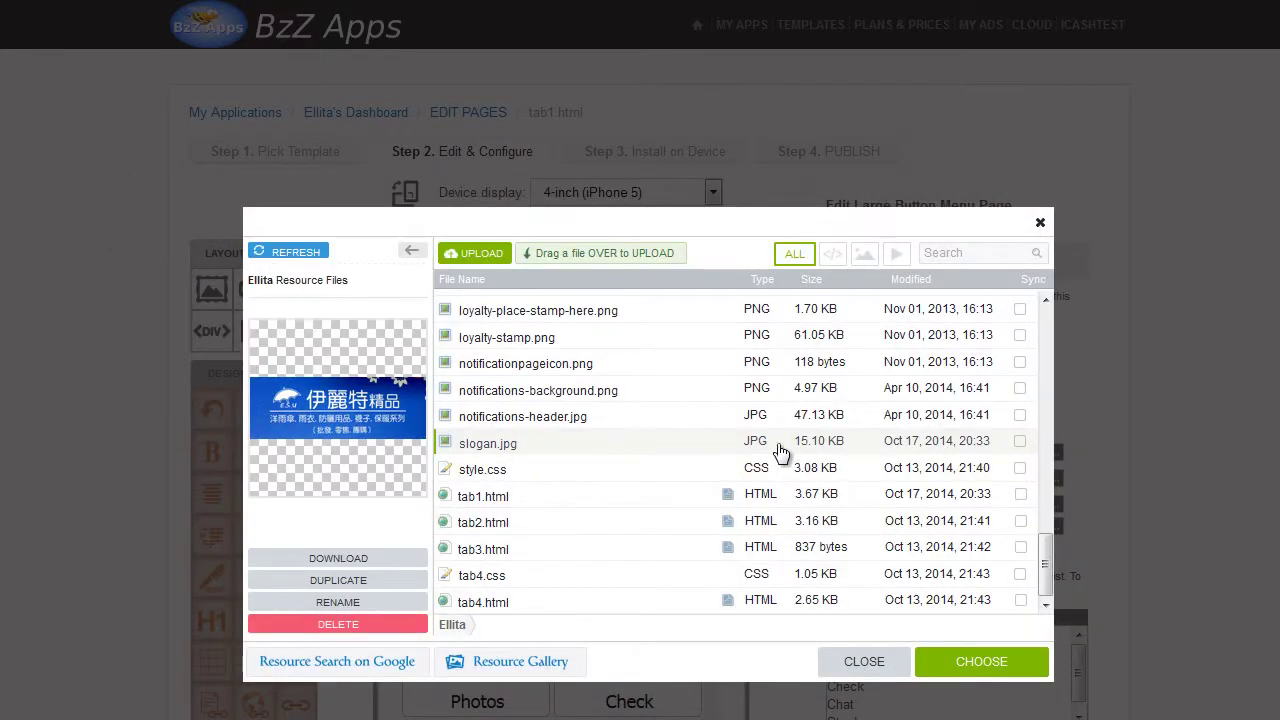
pyautogui.click(981, 662)
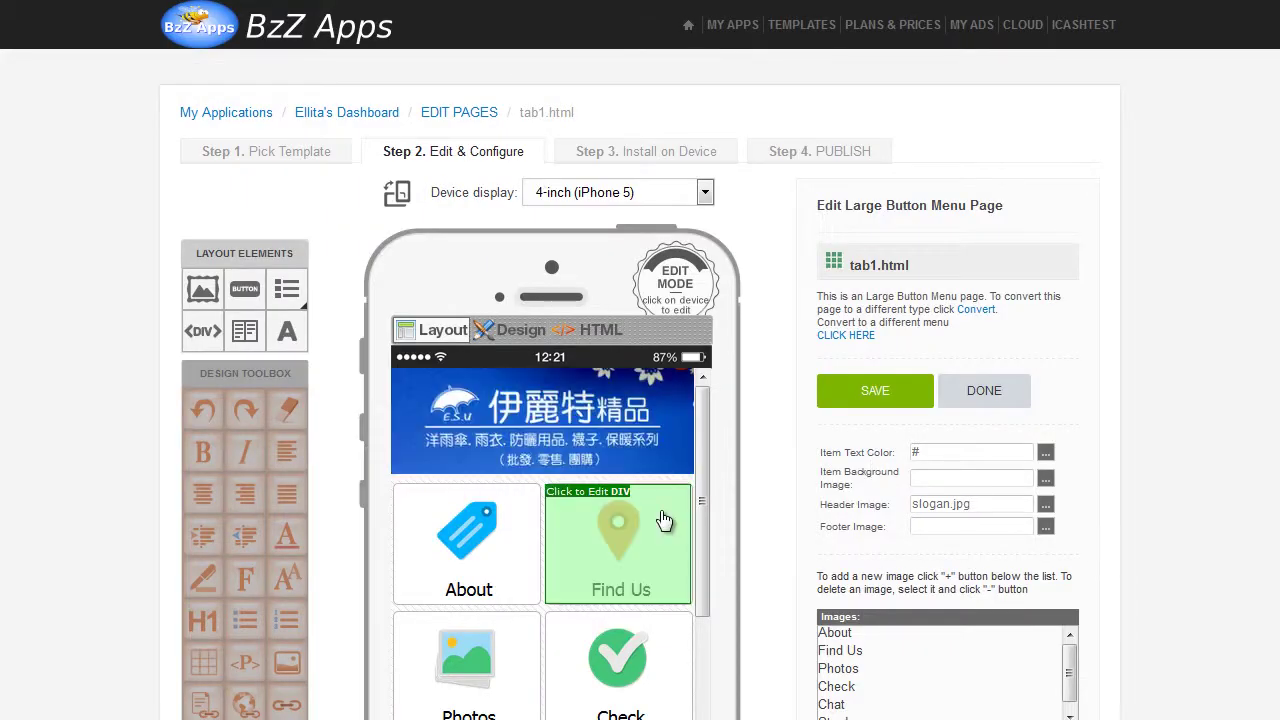
# - Save the header change, then rename the About button to Loyalty Card and save
pyautogui.click(889, 392)
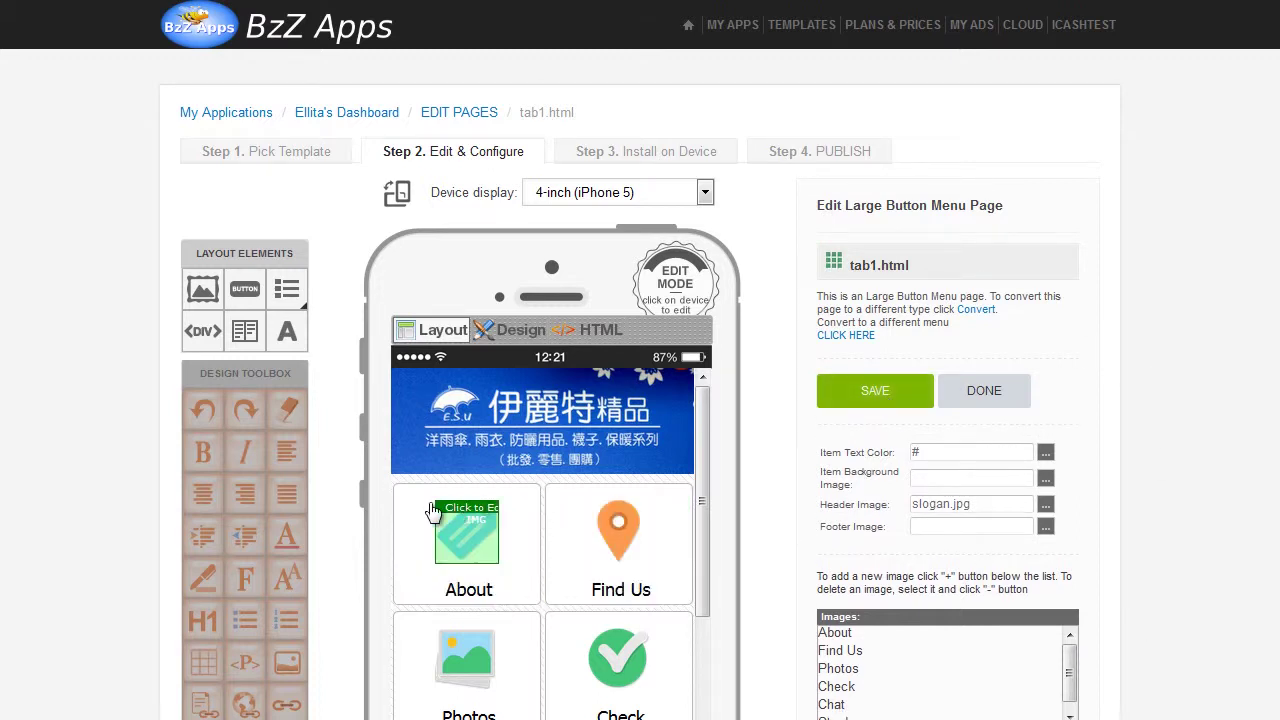
pyautogui.click(845, 635)
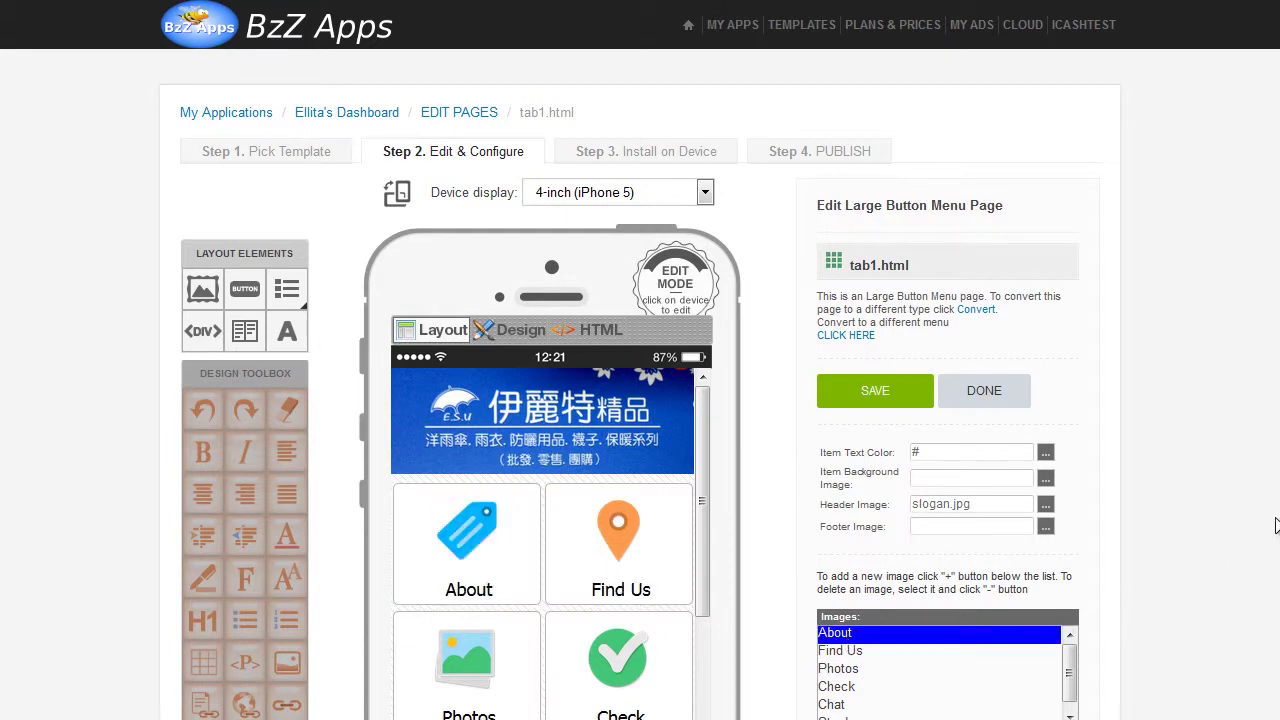
pyautogui.scroll(-3, 1007, 590)
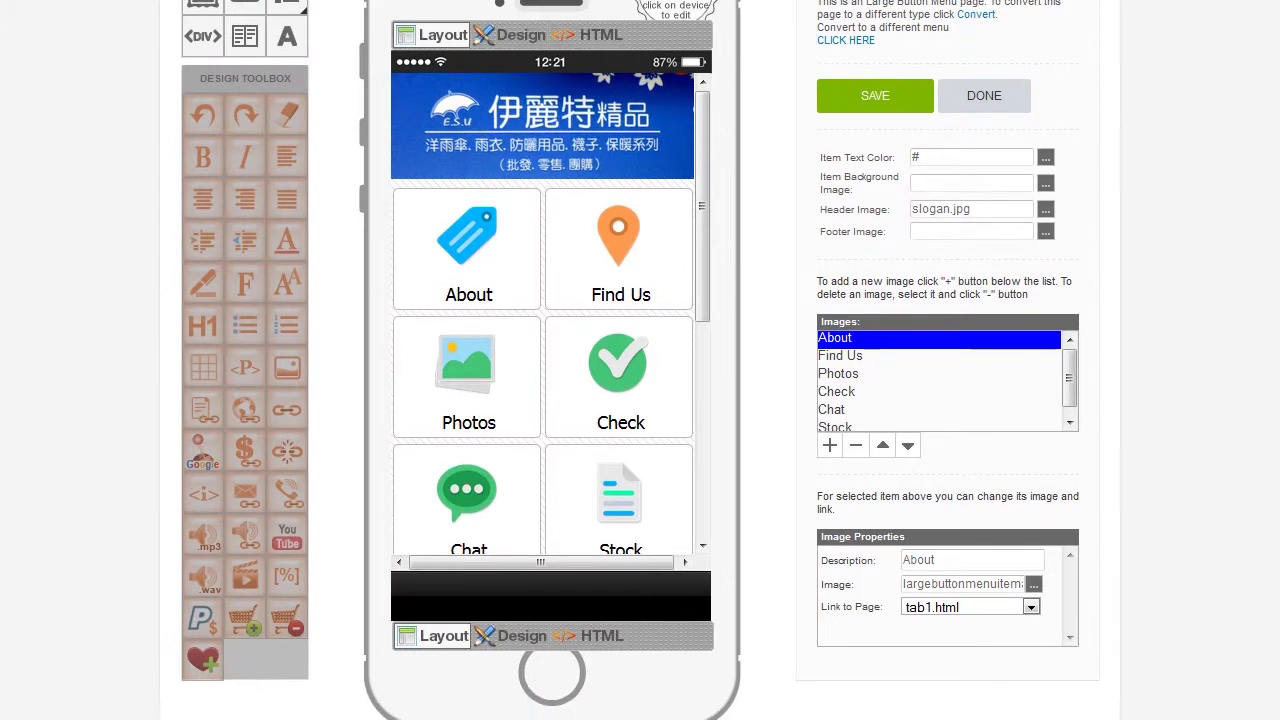
pyautogui.moveTo(951, 539); pyautogui.dragTo(881, 533)
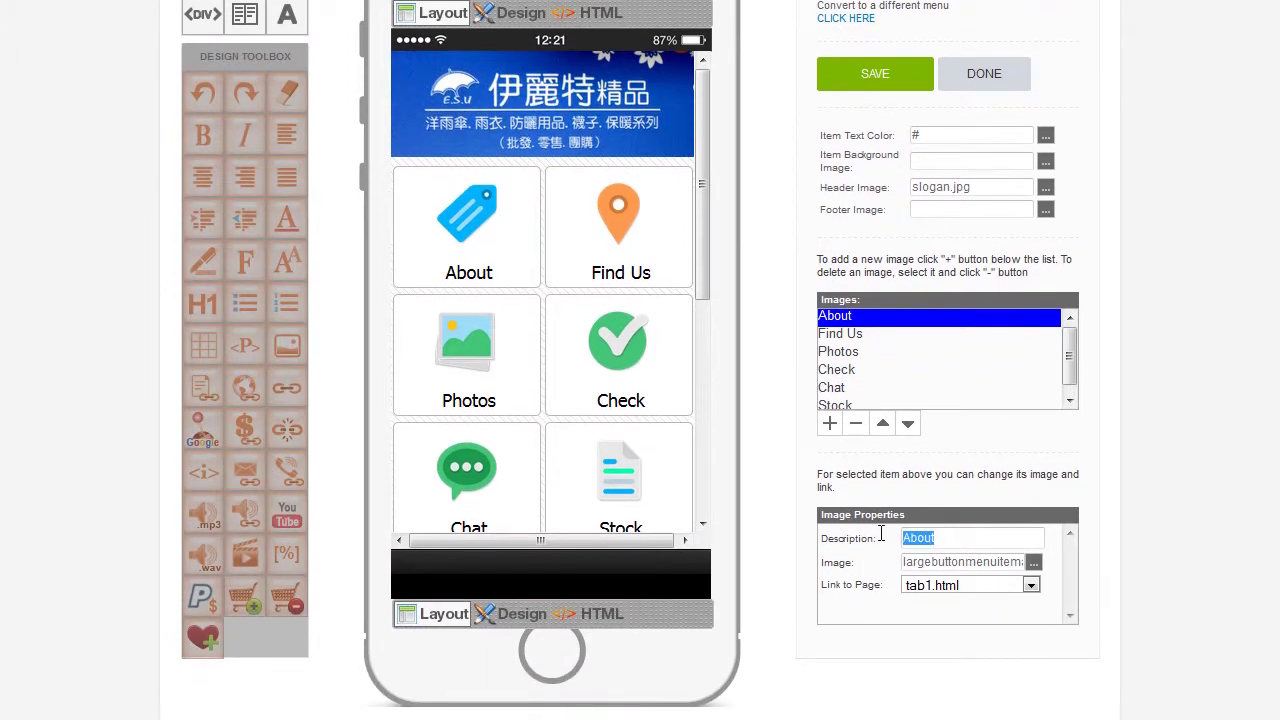
pyautogui.write('Loyalty Card')
pyautogui.click(854, 80)
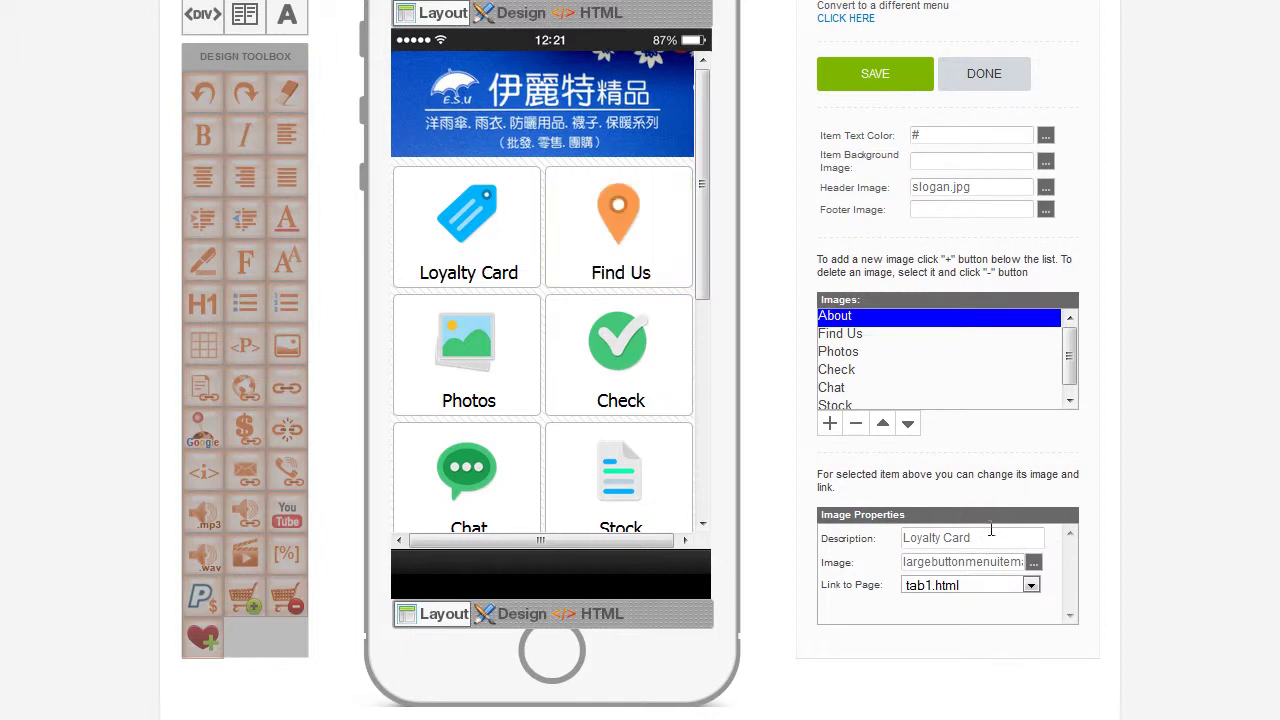
# - Rename the Find Us button's description to Facebook
pyautogui.click(850, 334)
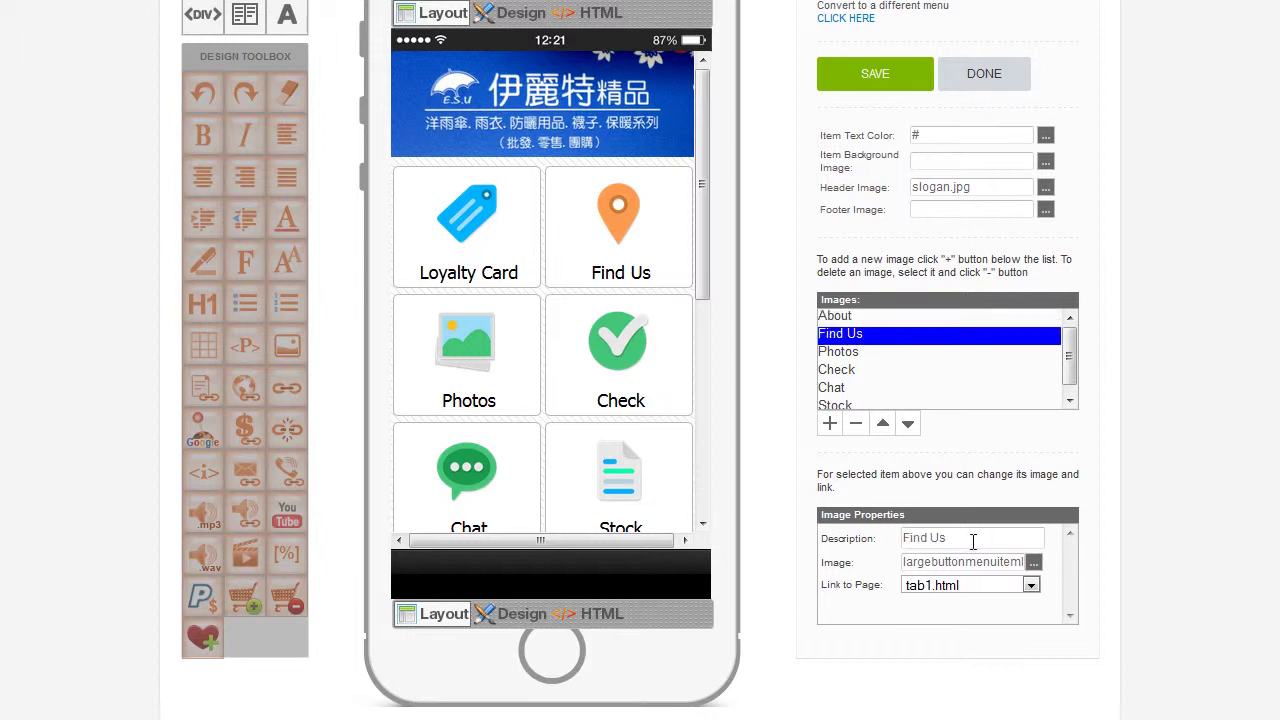
pyautogui.moveTo(973, 541); pyautogui.dragTo(886, 533)
pyautogui.write('Facebook')
pyautogui.click(846, 352)
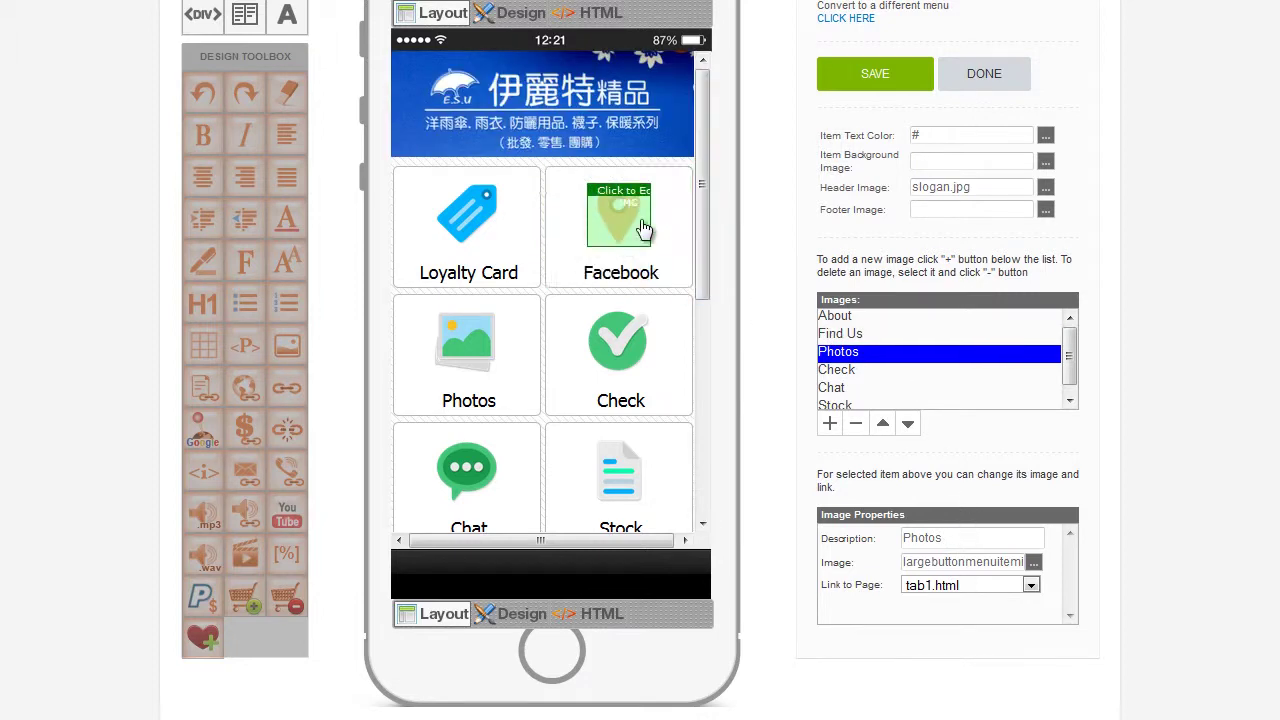
# - Browse the Resource Gallery's icon collections for a Photos button image, then close it
pyautogui.click(1034, 567)
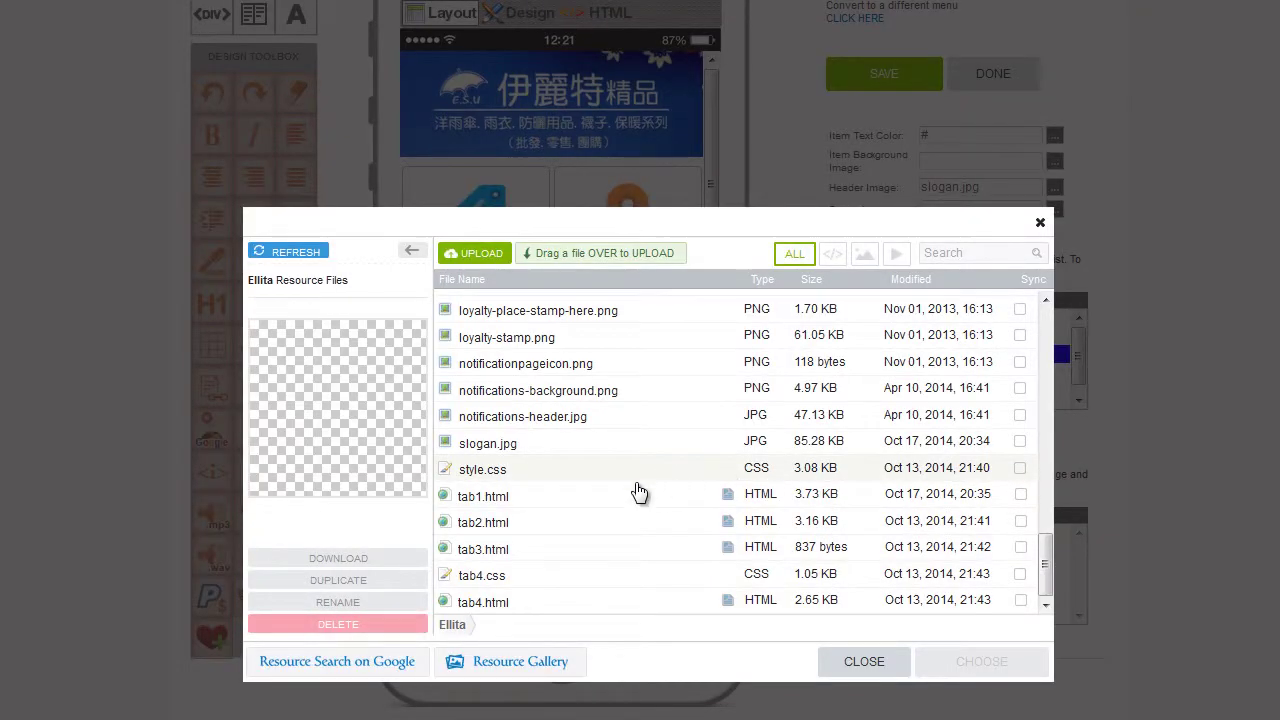
pyautogui.click(530, 664)
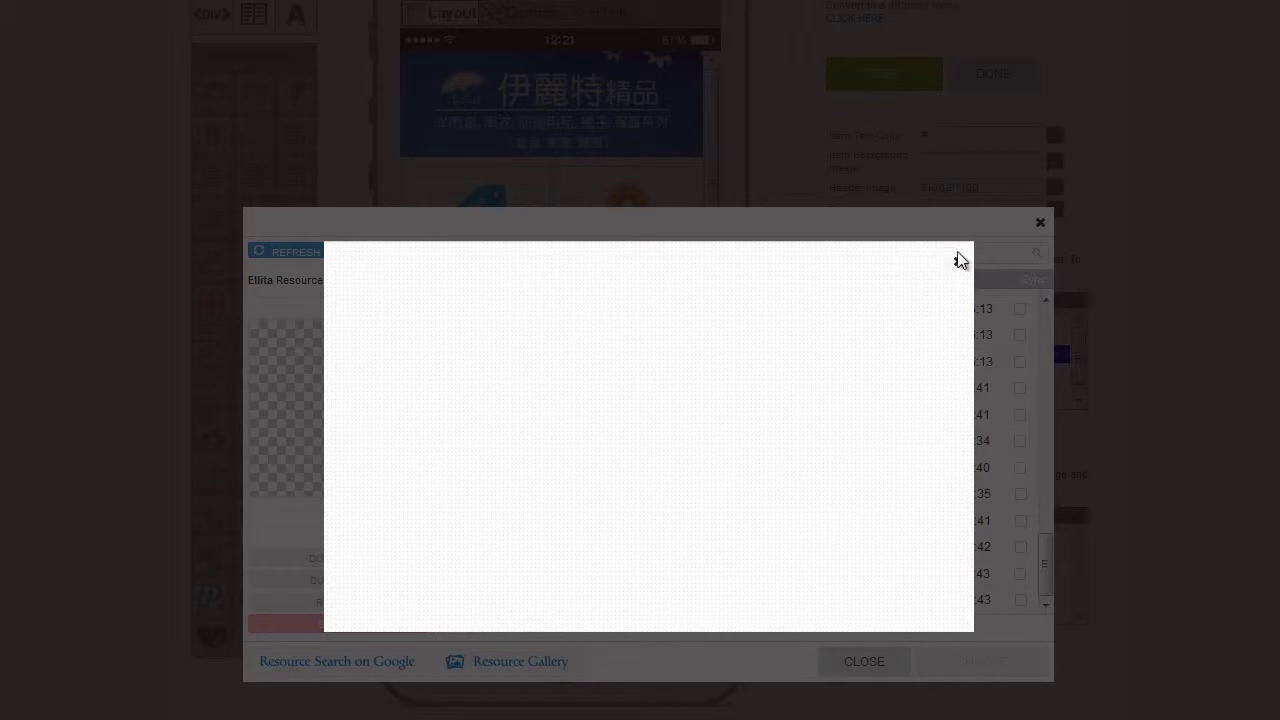
pyautogui.click(503, 275)
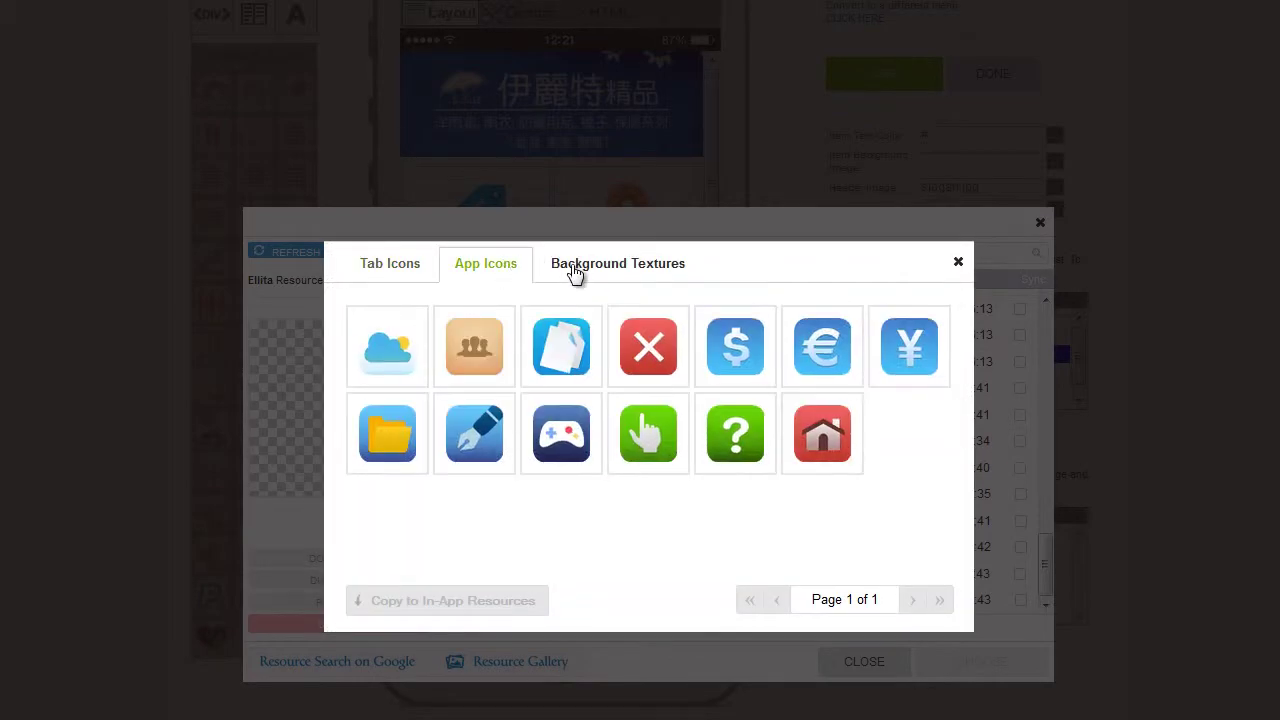
pyautogui.click(575, 272)
pyautogui.click(494, 274)
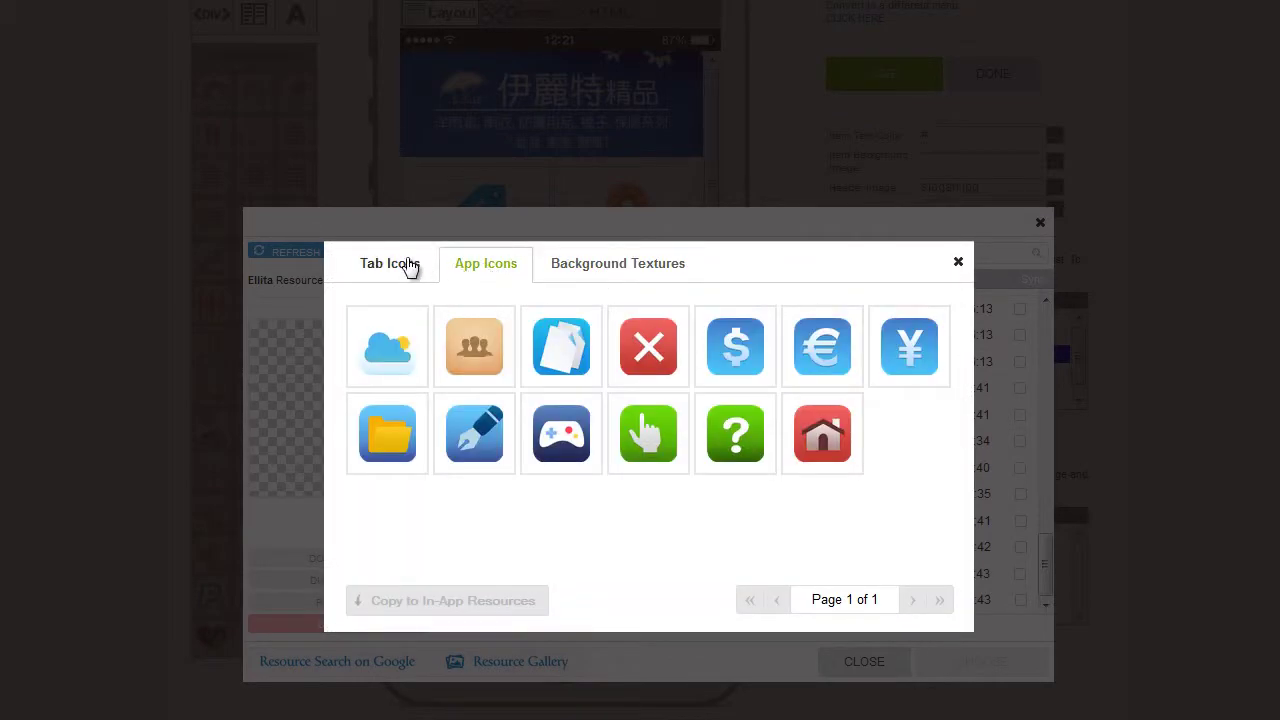
pyautogui.click(410, 268)
pyautogui.click(957, 263)
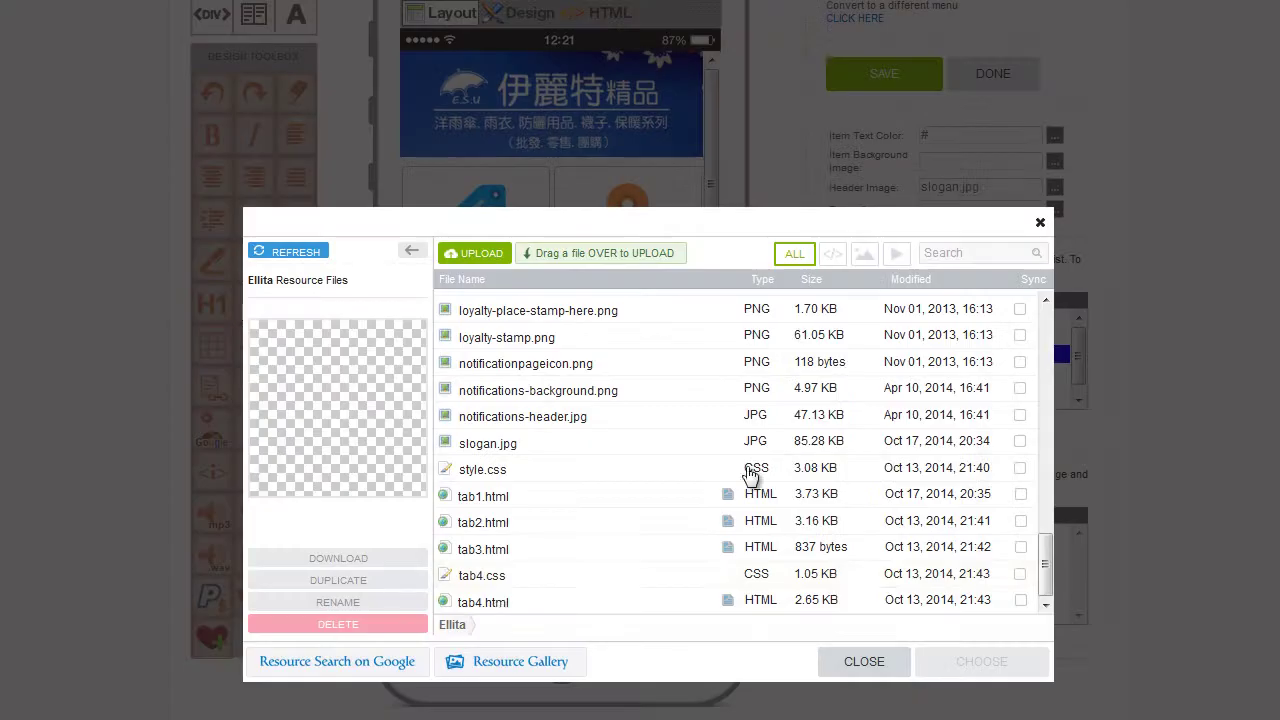
# - Search Google images for 'facebook' and open the square Facebook logo result
pyautogui.click(358, 662)
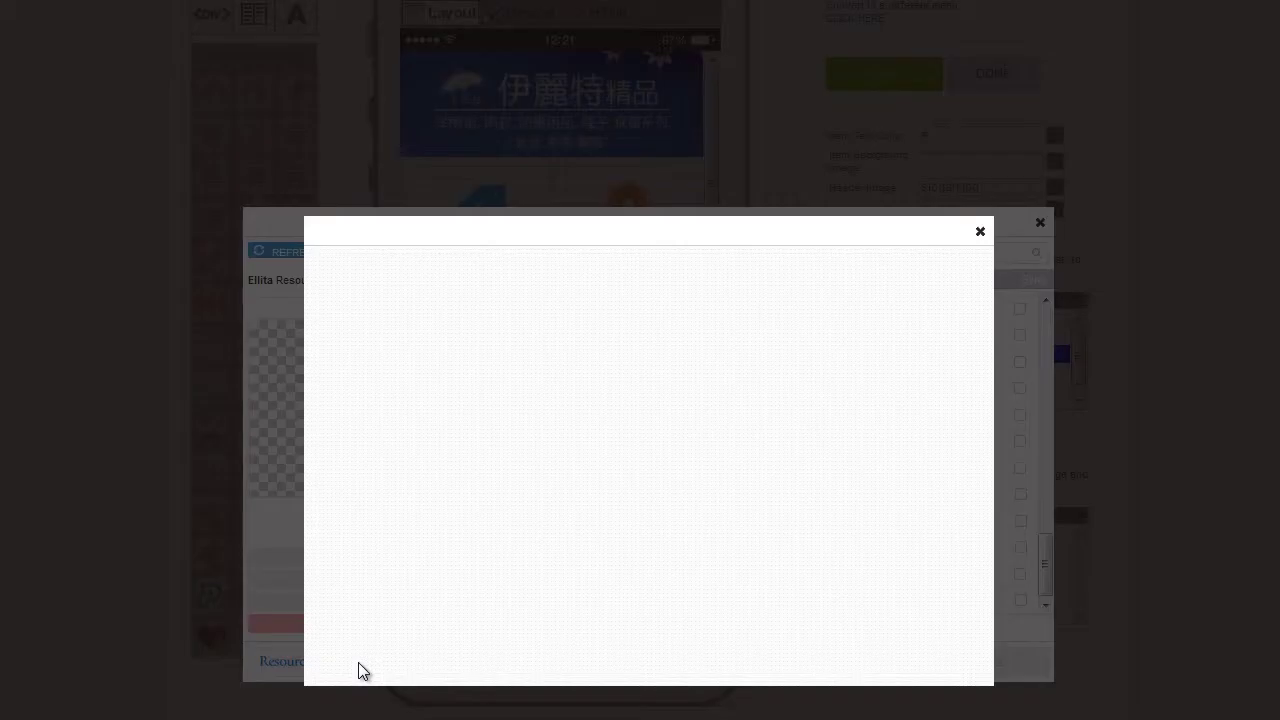
pyautogui.click(538, 319)
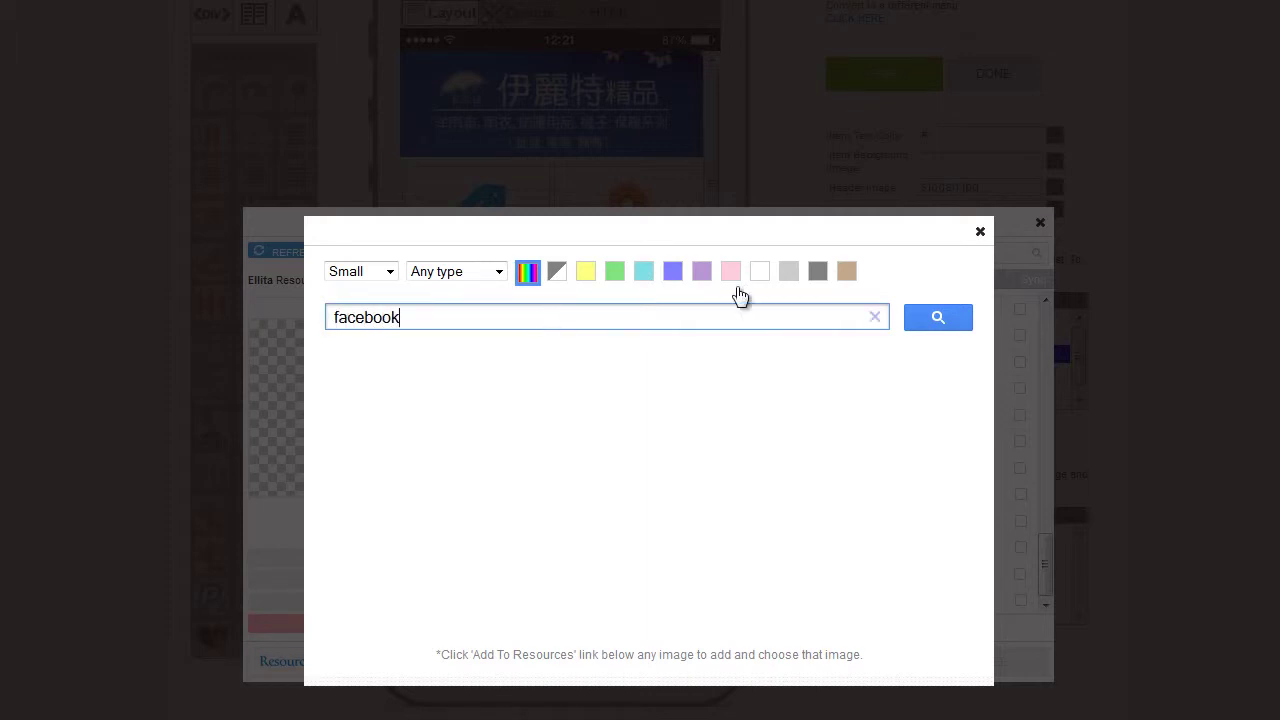
pyautogui.click(940, 325)
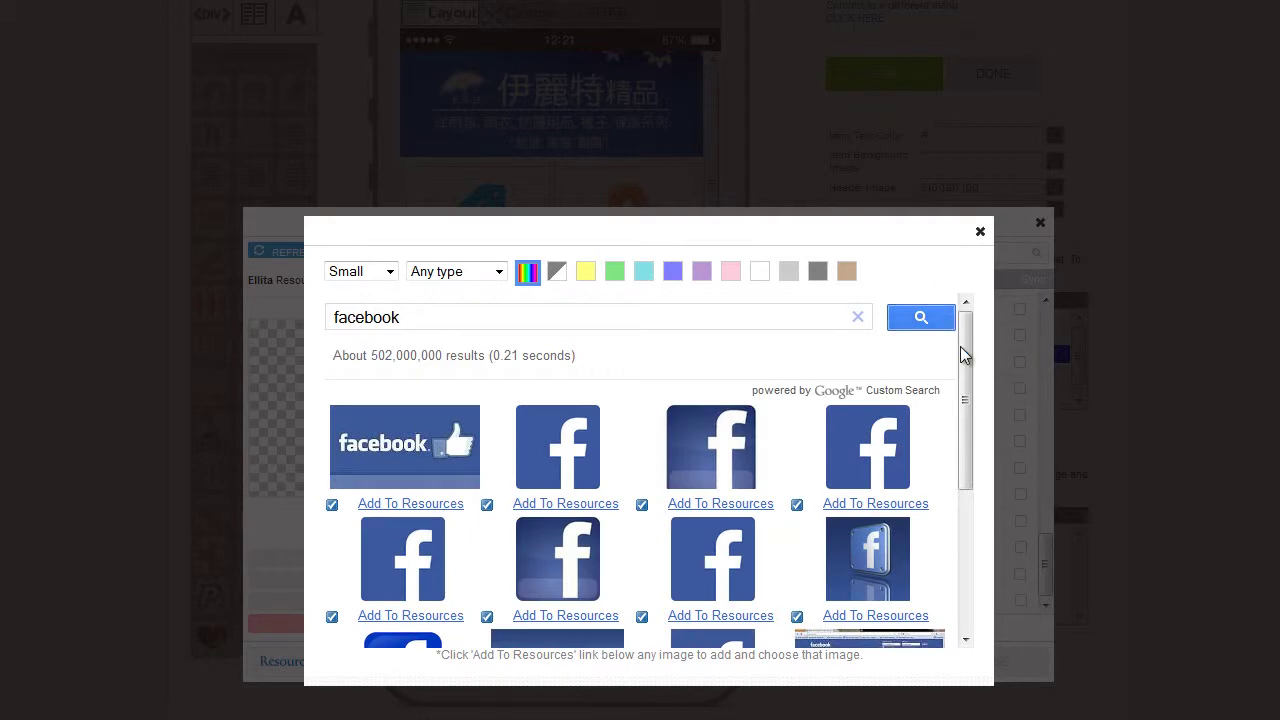
pyautogui.moveTo(966, 366); pyautogui.dragTo(967, 419)
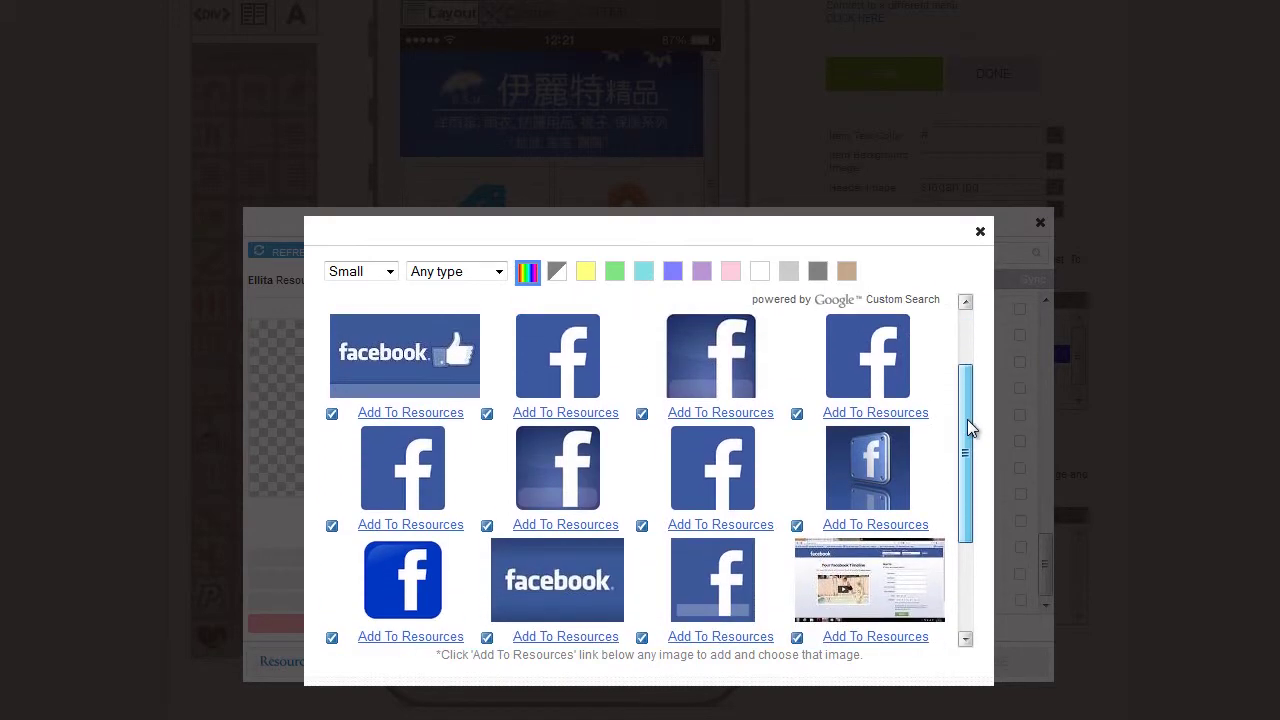
pyautogui.click(872, 378)
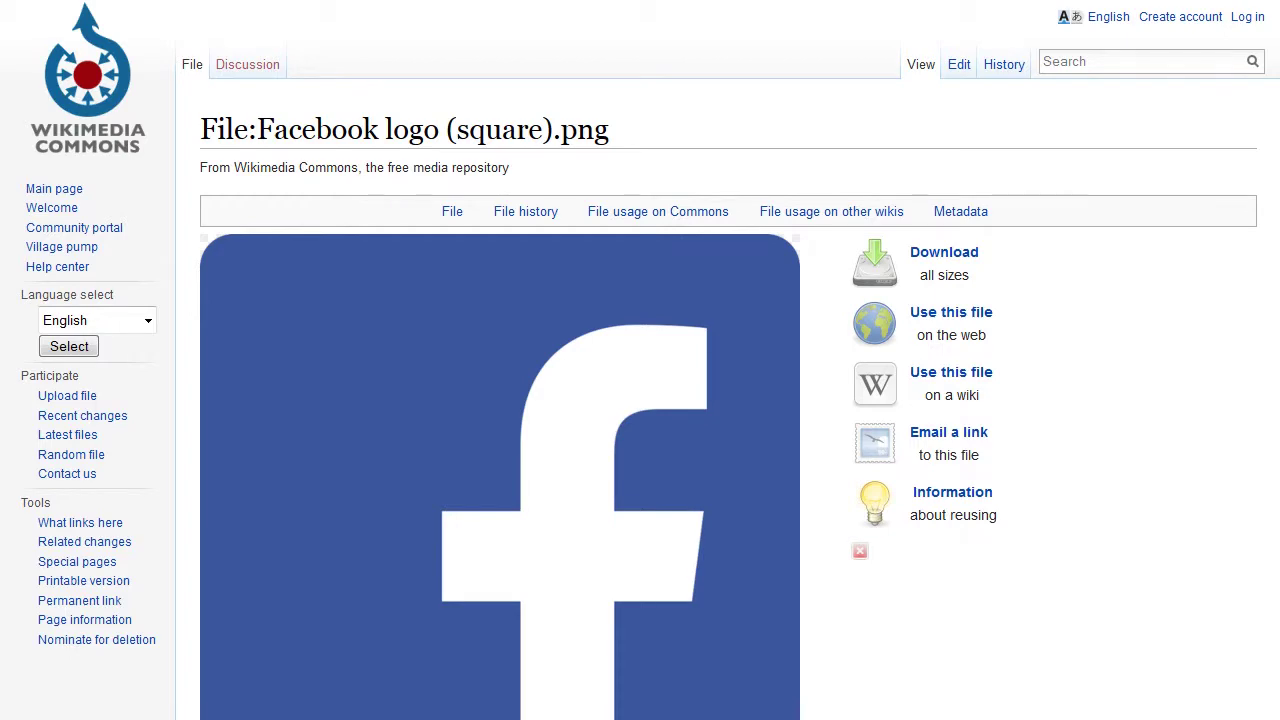
pyautogui.scroll(-7, 640, 400)
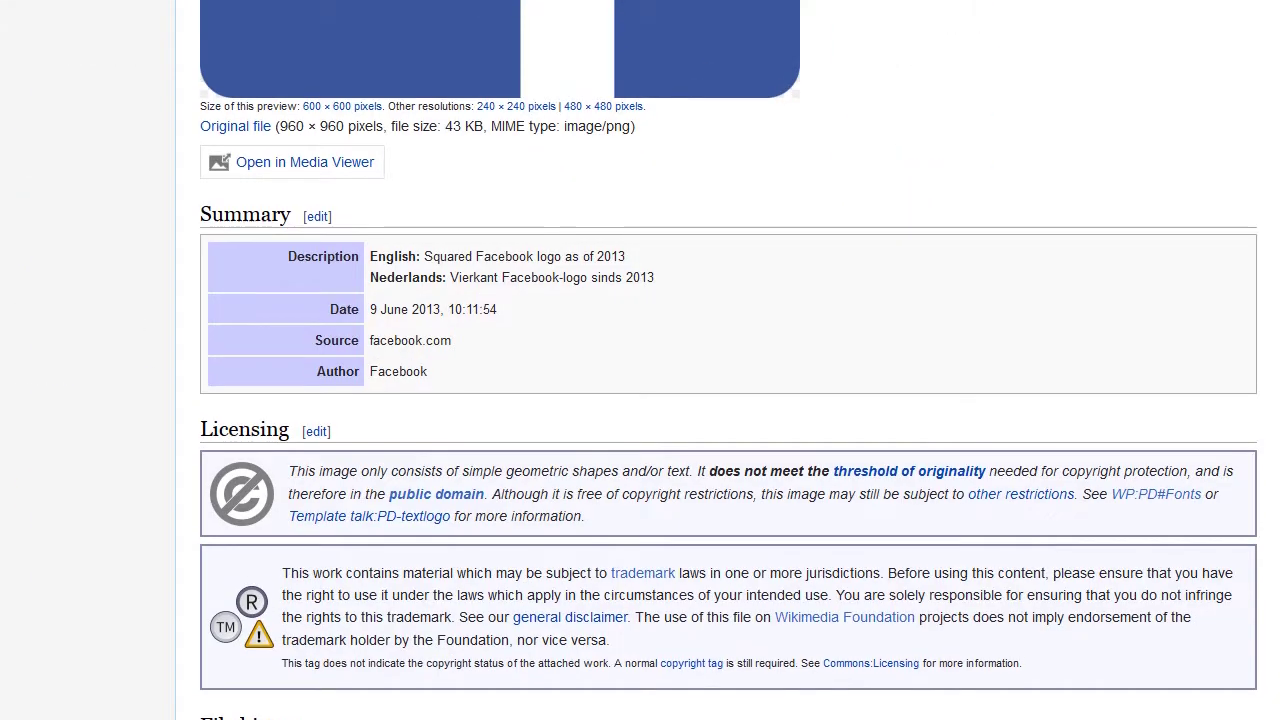
pyautogui.scroll(2, 640, 400)
pyautogui.scroll(5, 640, 400)
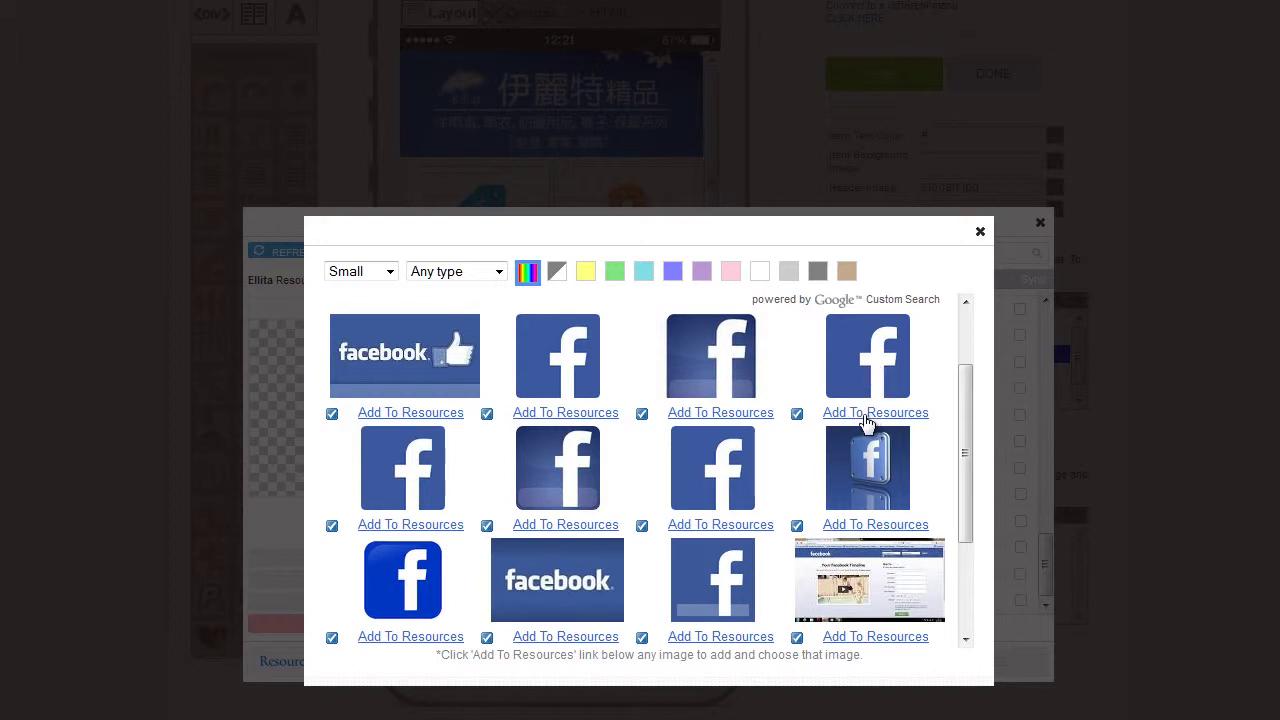
# - Add Facebook_logo_square.png to the resource files and use it for the Photos button
pyautogui.click(865, 414)
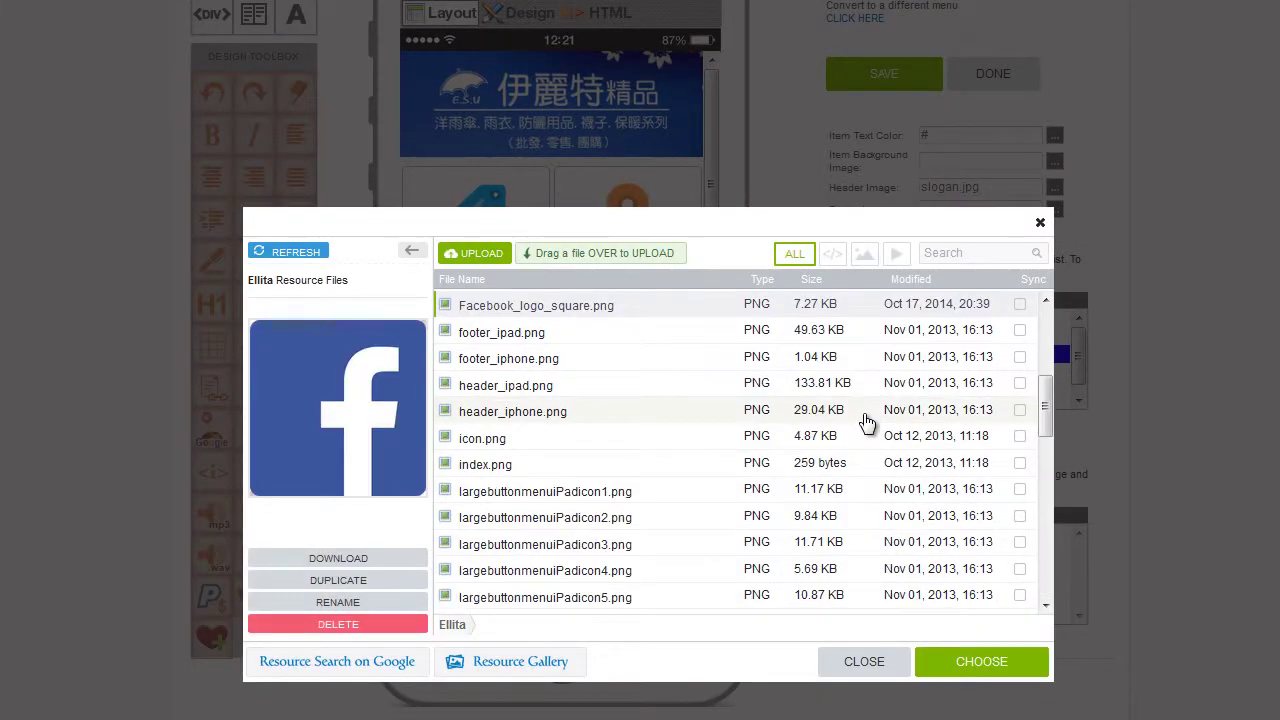
pyautogui.click(967, 665)
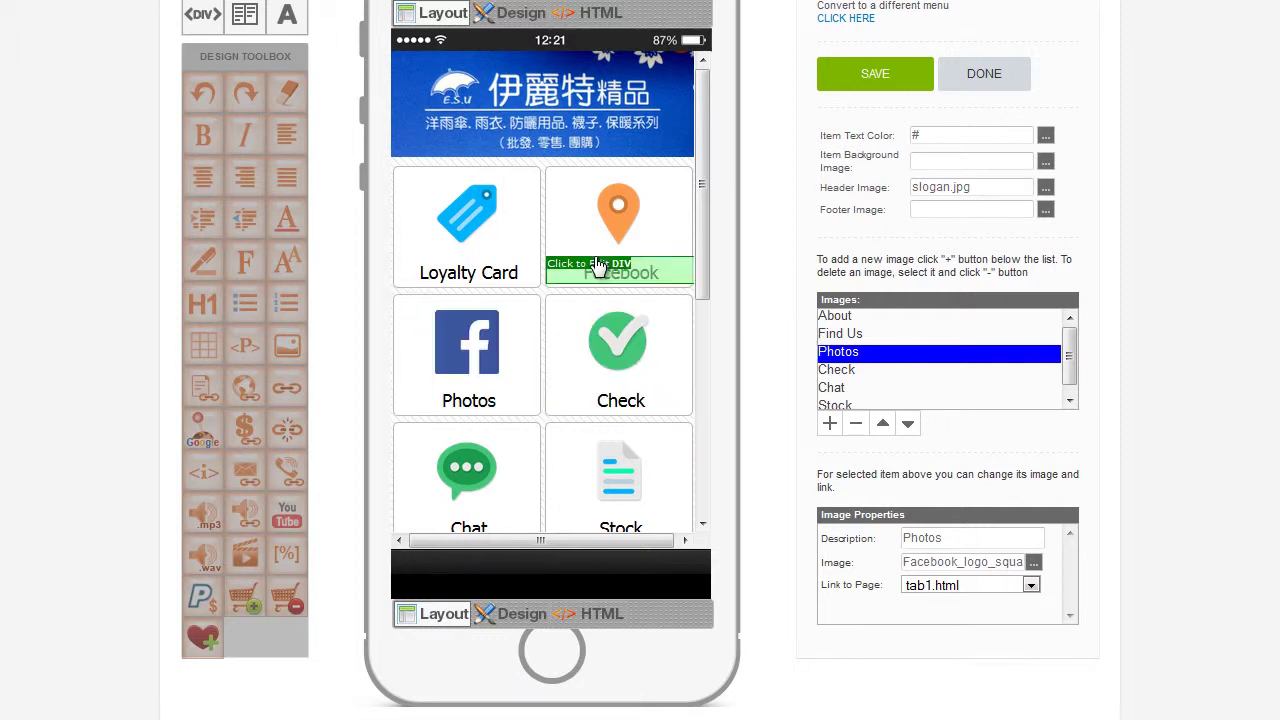
# - Set Facebook_logo_square.png as the Find Us button's image, then select the Photos description
pyautogui.click(876, 337)
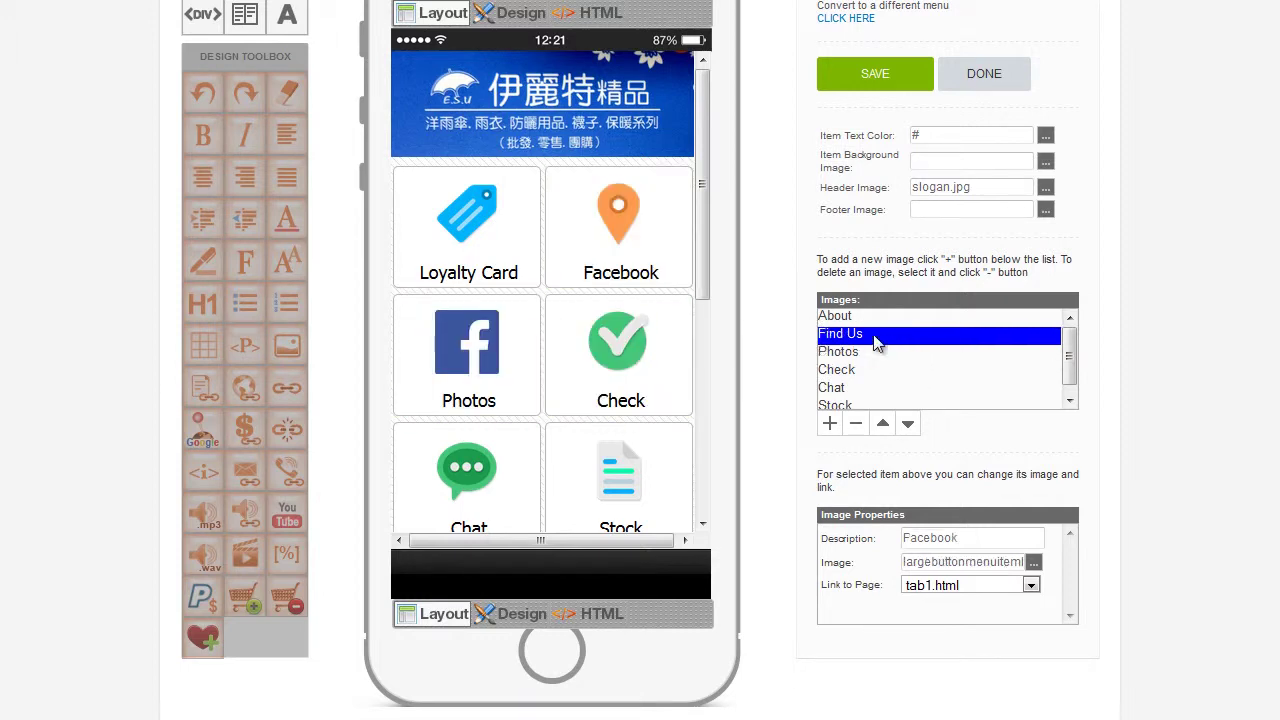
pyautogui.click(1032, 563)
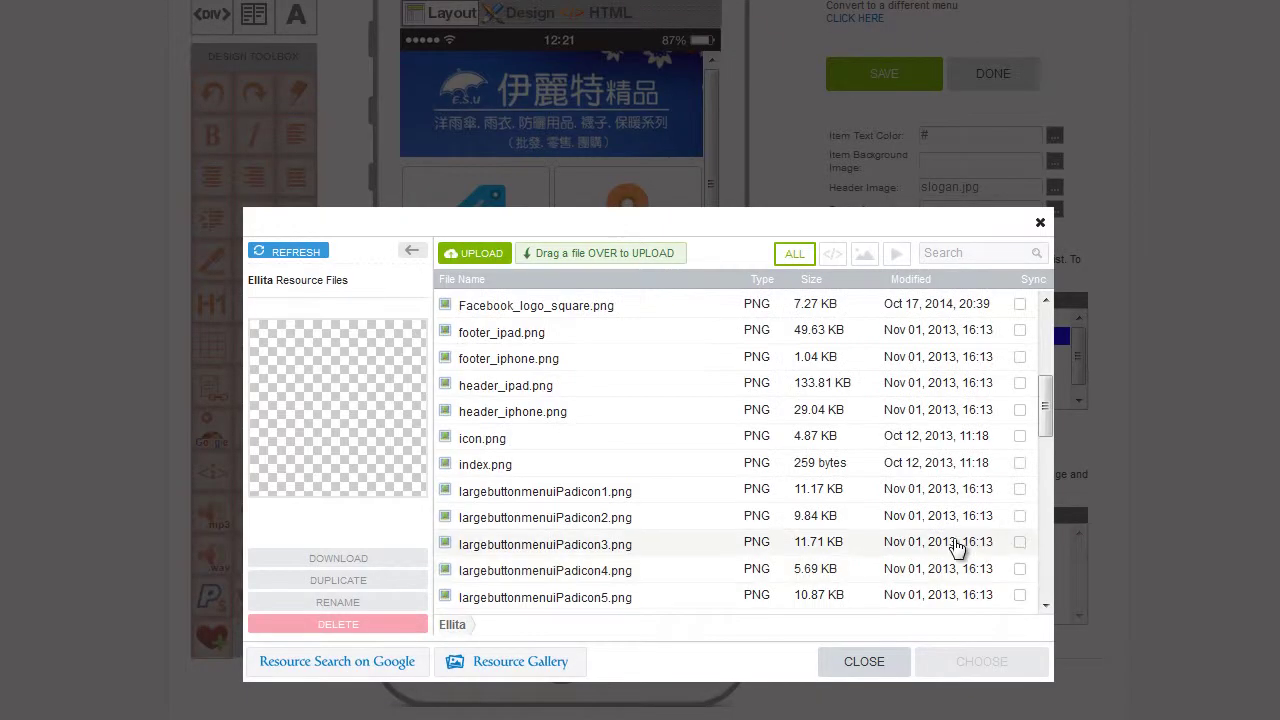
pyautogui.click(580, 313)
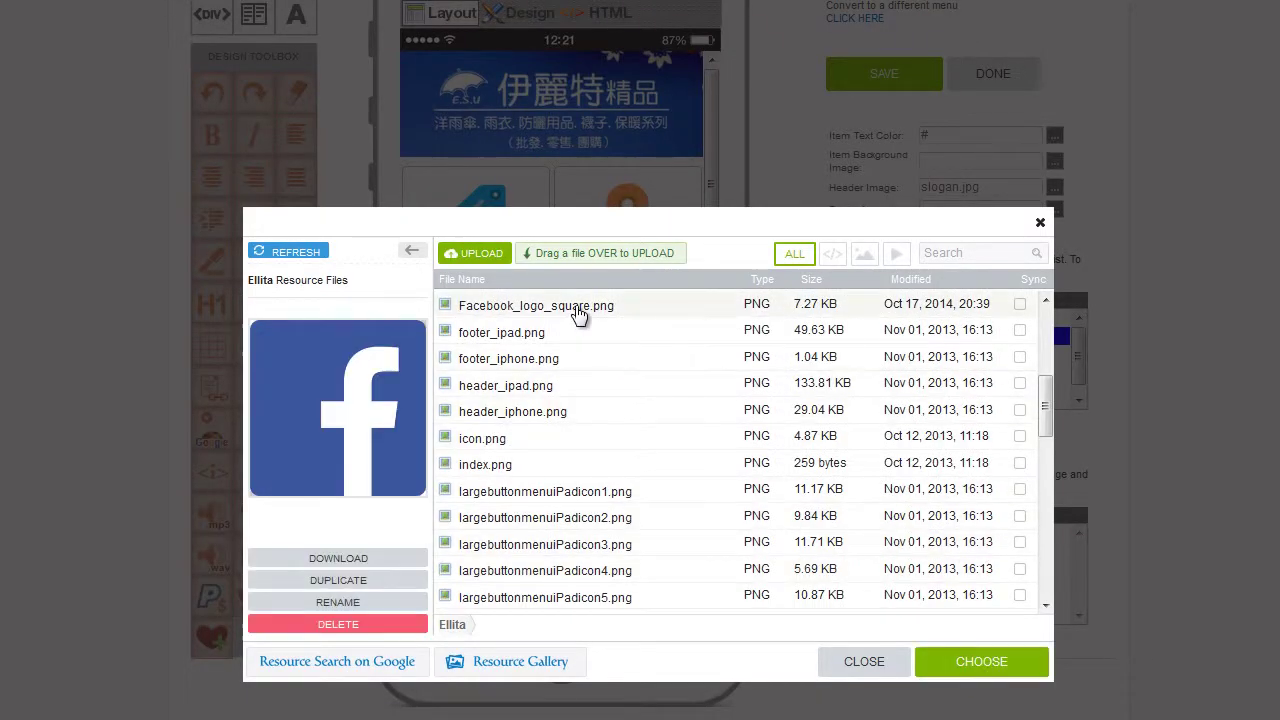
pyautogui.click(975, 662)
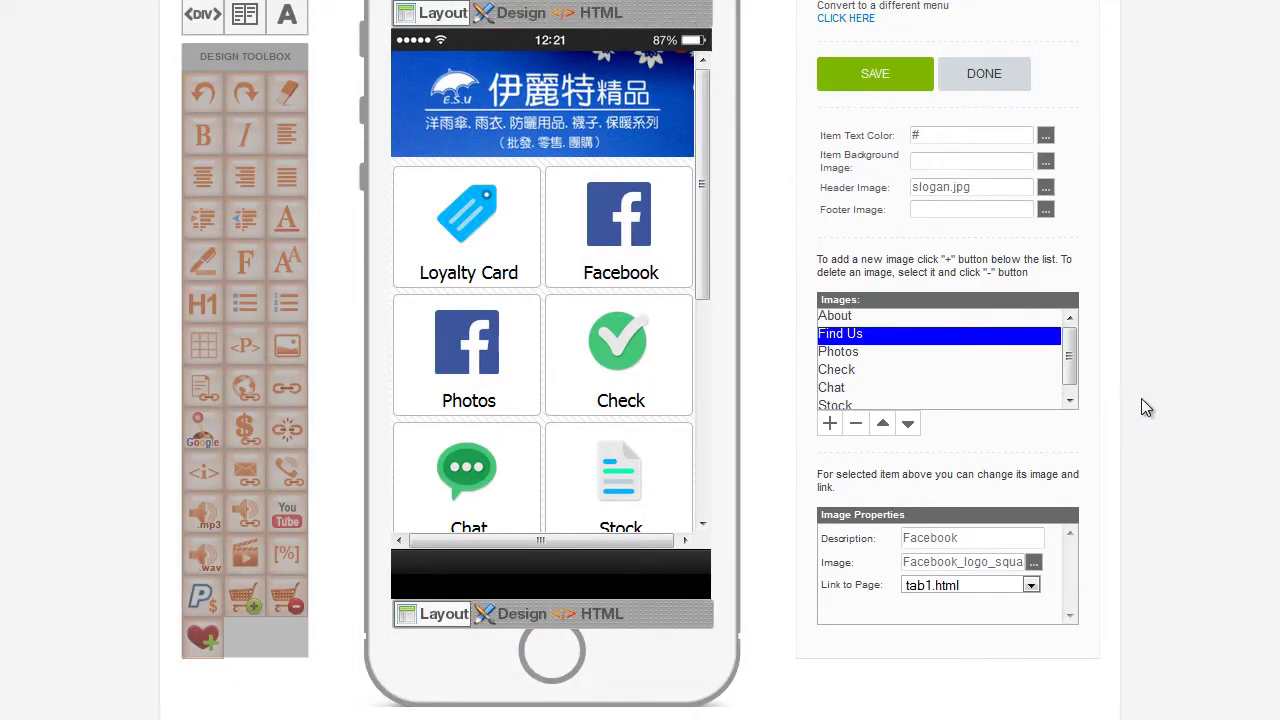
pyautogui.click(840, 356)
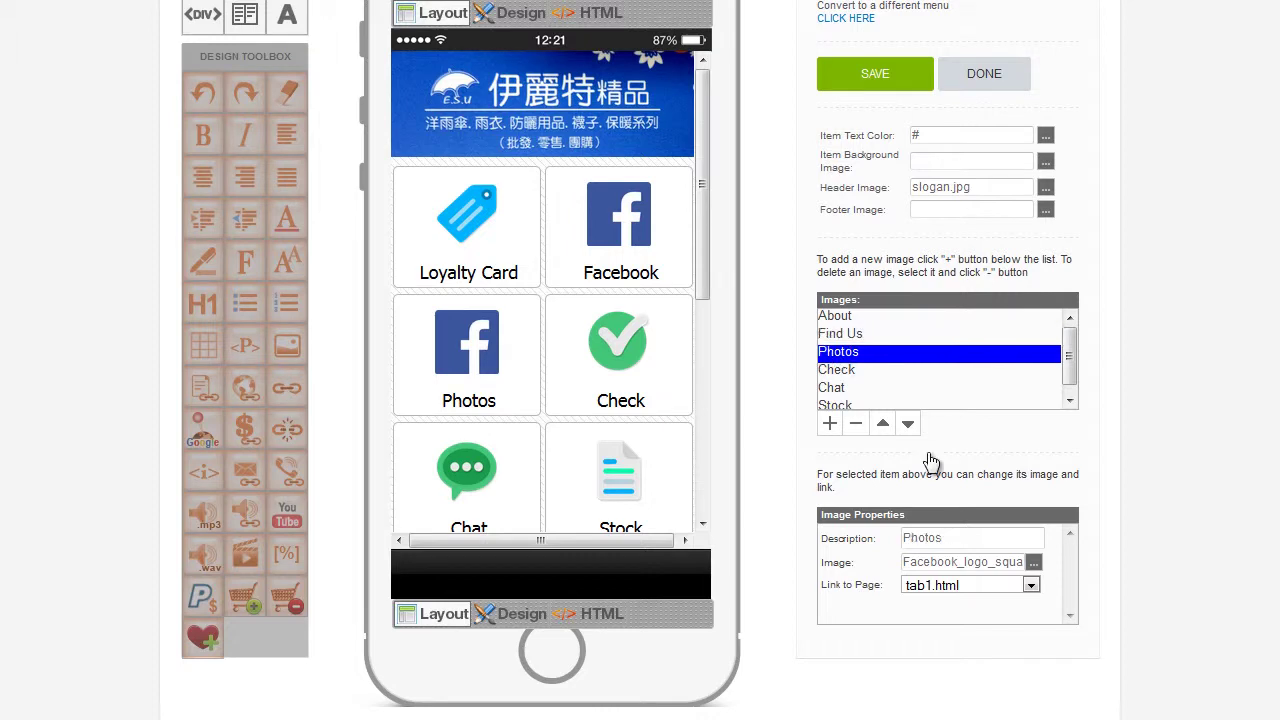
pyautogui.moveTo(867, 539); pyautogui.dragTo(865, 539)
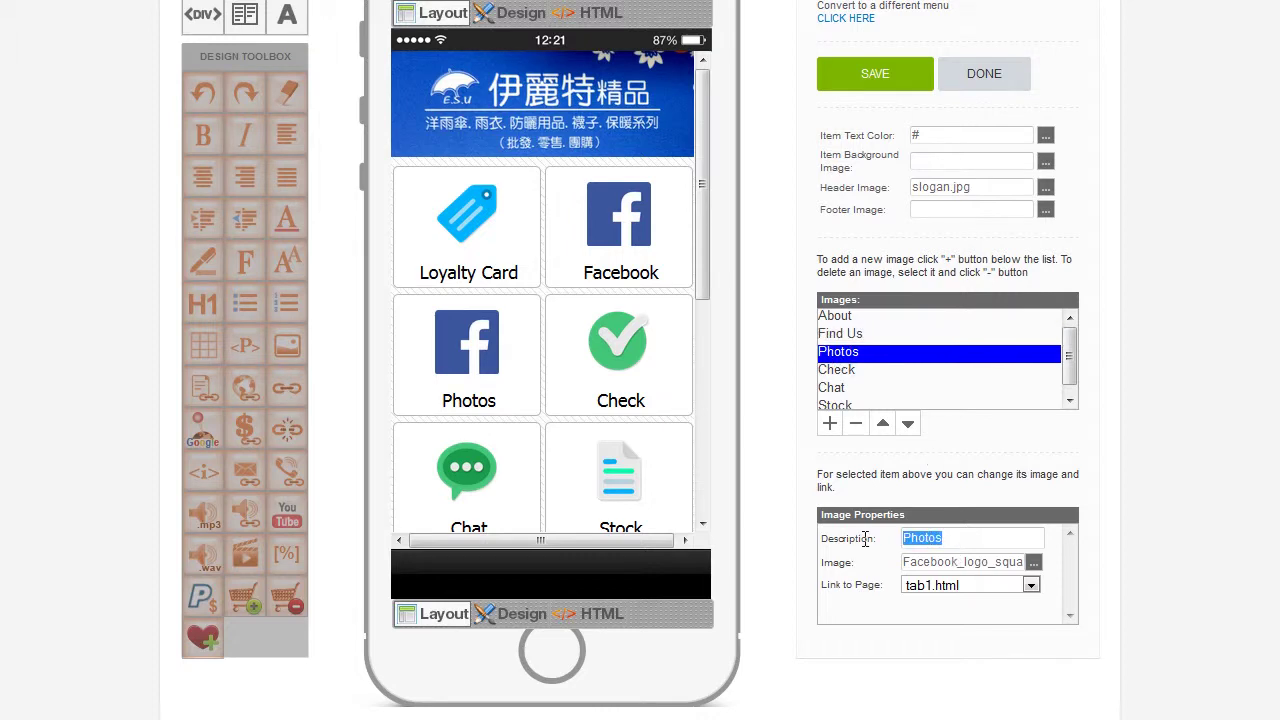
# - Rename the Photos button to Telephone and page through web results for a phone image
pyautogui.write('Telephone')
pyautogui.click(1034, 563)
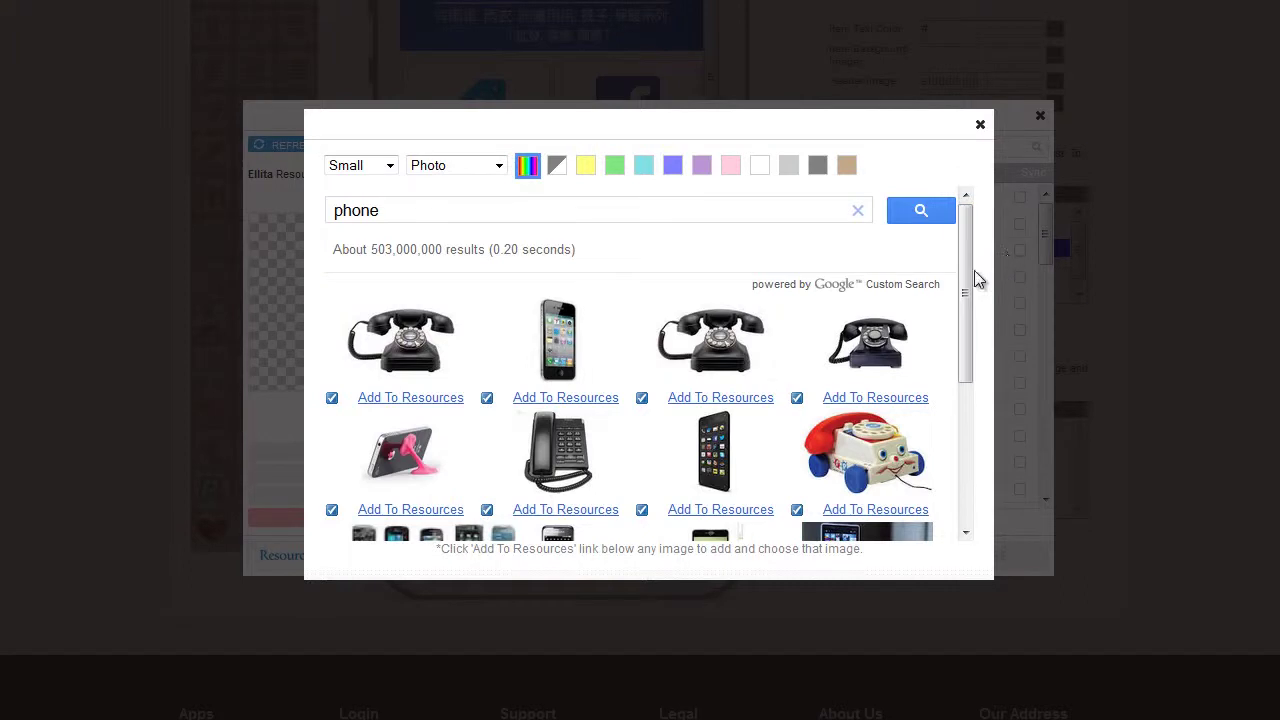
pyautogui.moveTo(974, 277); pyautogui.dragTo(977, 436)
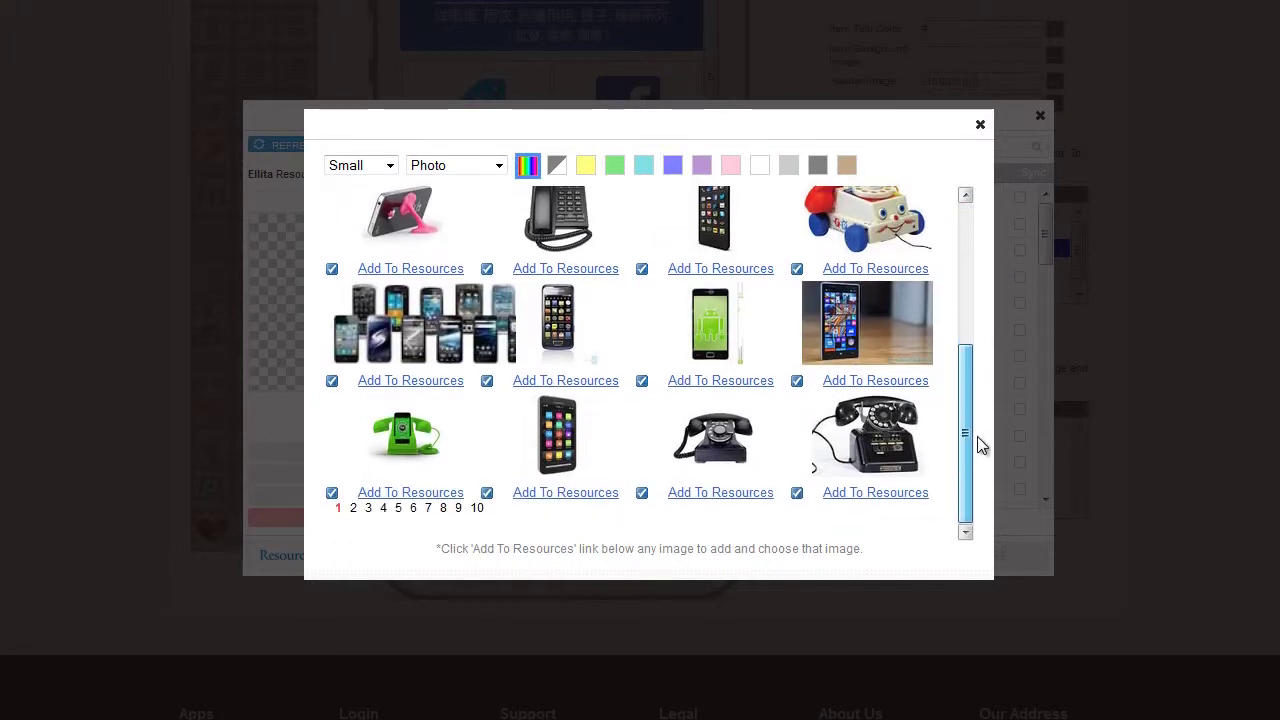
pyautogui.click(355, 509)
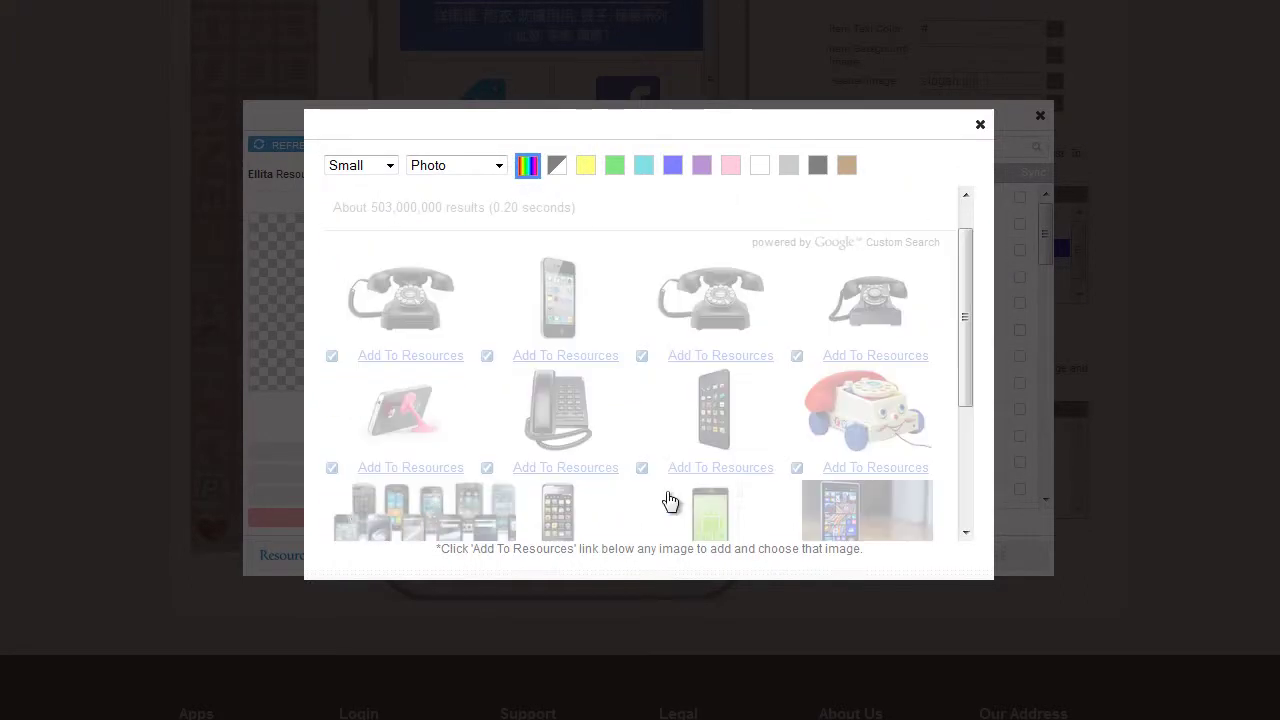
pyautogui.moveTo(966, 340); pyautogui.dragTo(966, 440)
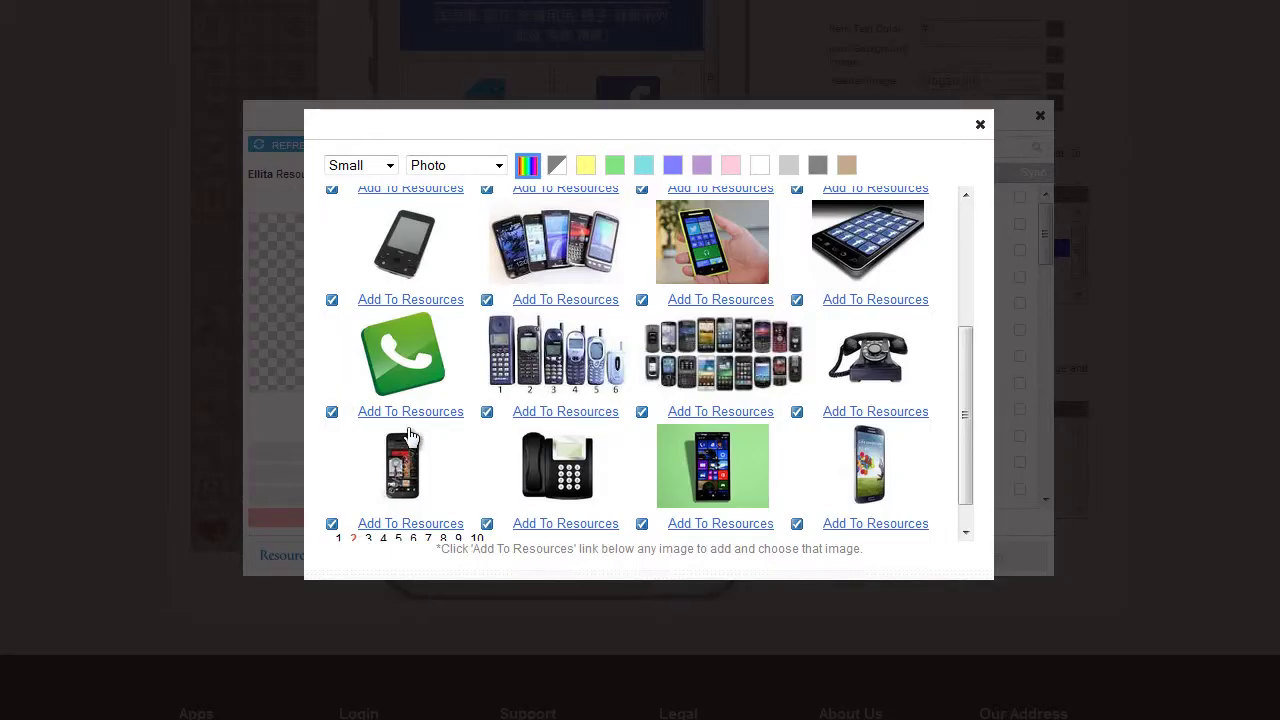
# - Add the green tilted phone clipart from ClipArtBest to the resource files
pyautogui.click(412, 413)
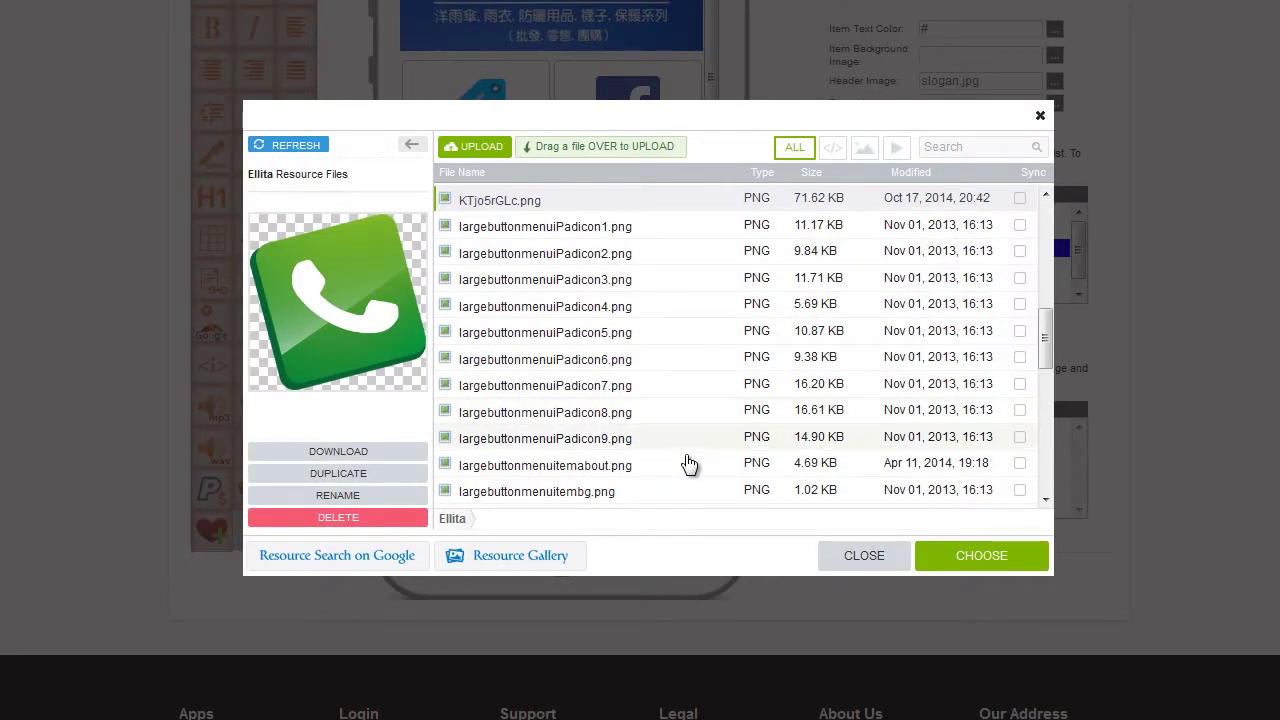
# - Rename the phone image to LargeButtonMenuPhone.png and assign it to the Telephone button
pyautogui.click(338, 495)
pyautogui.moveTo(527, 200); pyautogui.dragTo(450, 196)
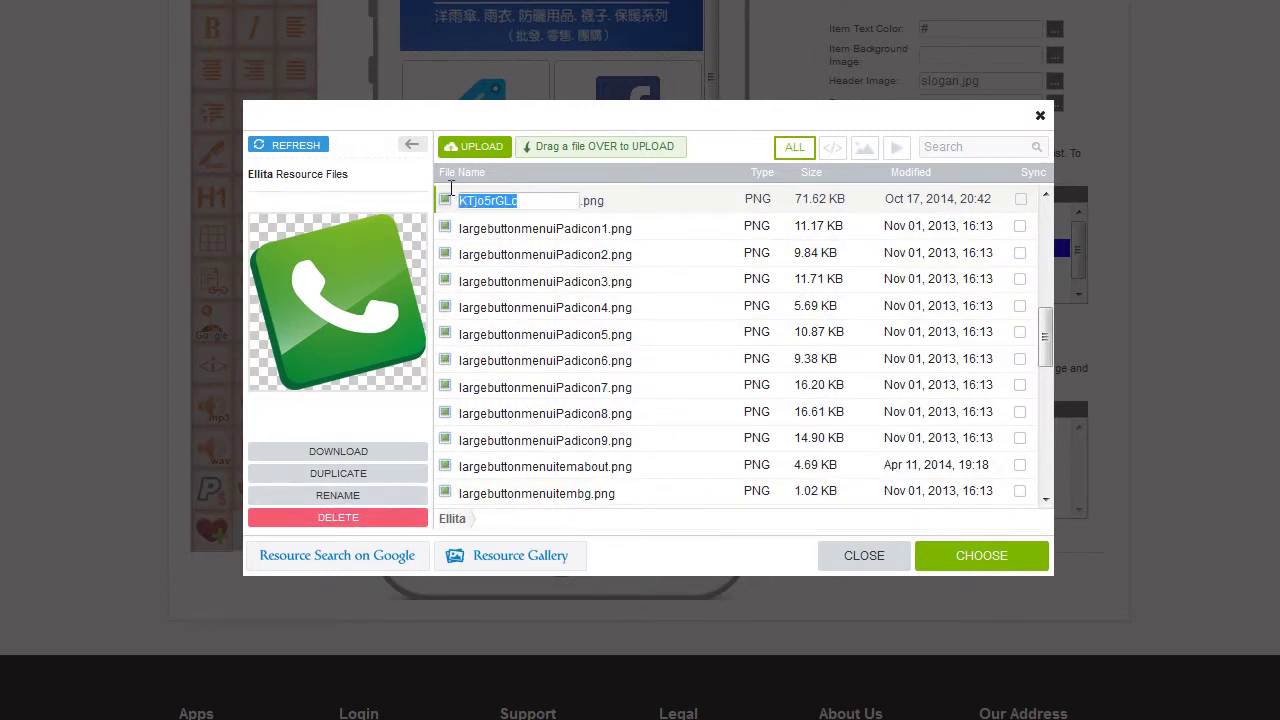
pyautogui.write('Phone')
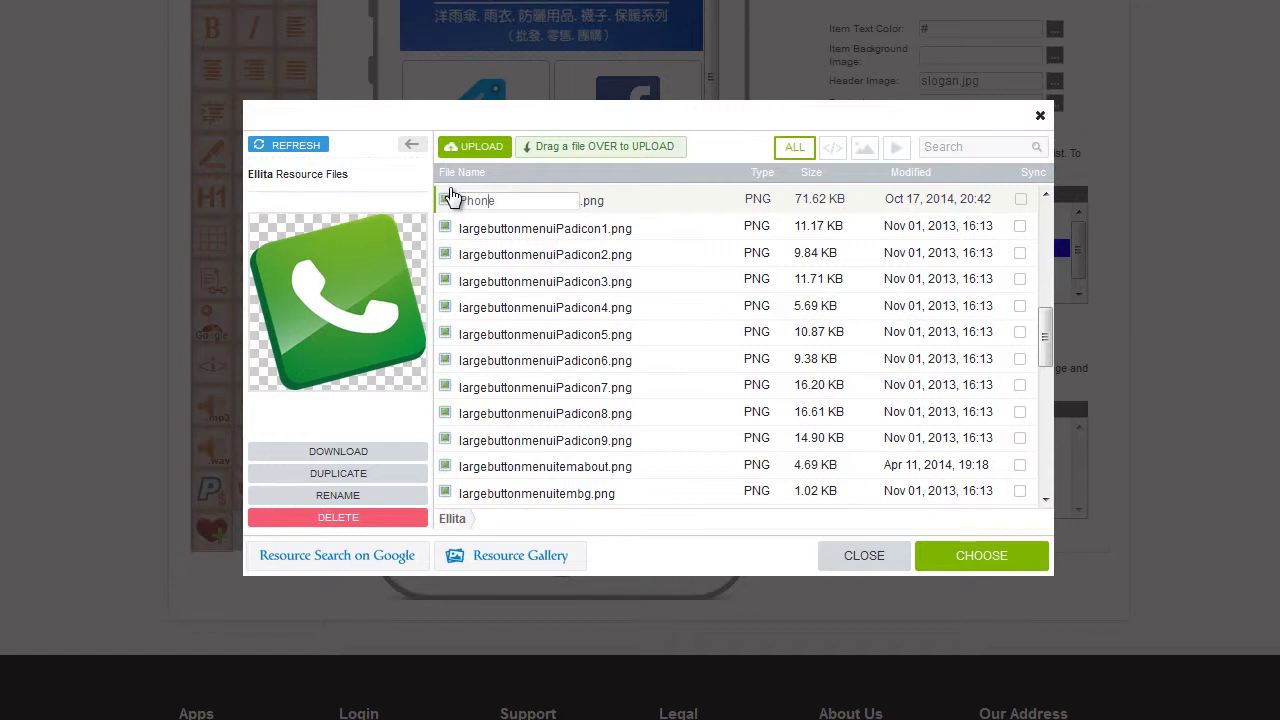
pyautogui.write('LargeButtonMe')
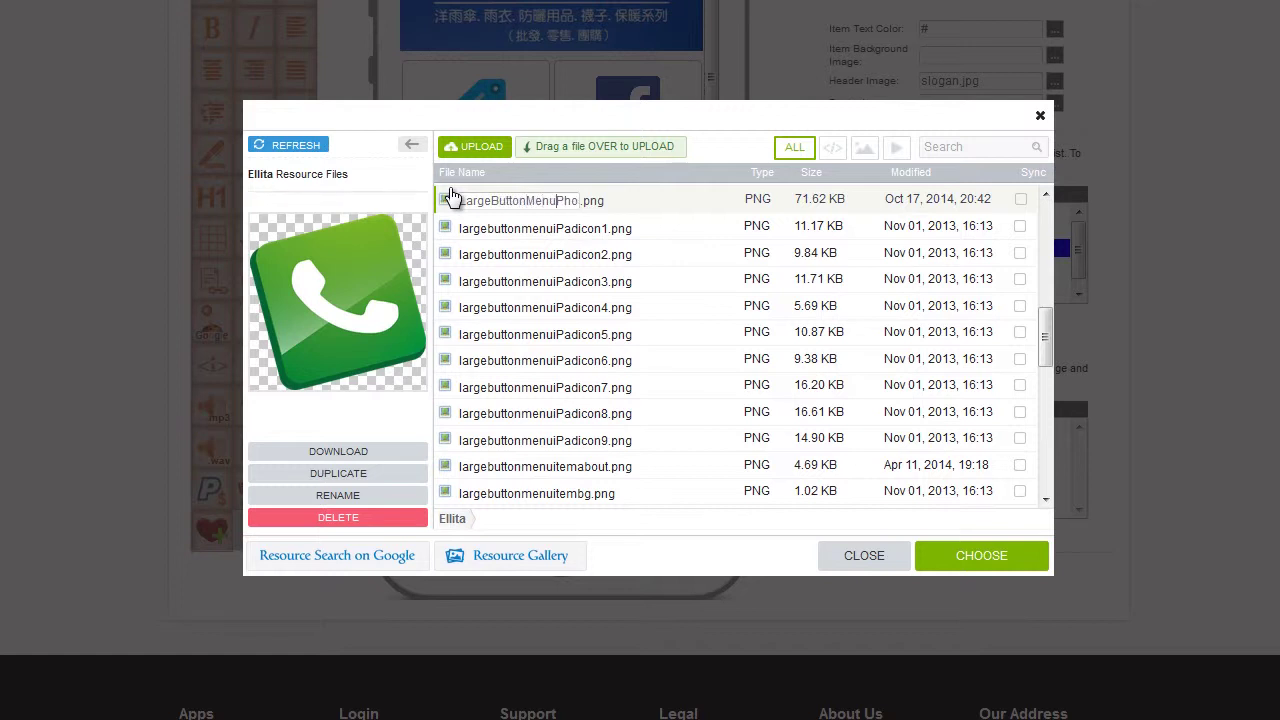
pyautogui.write('nu')
pyautogui.press('Return')
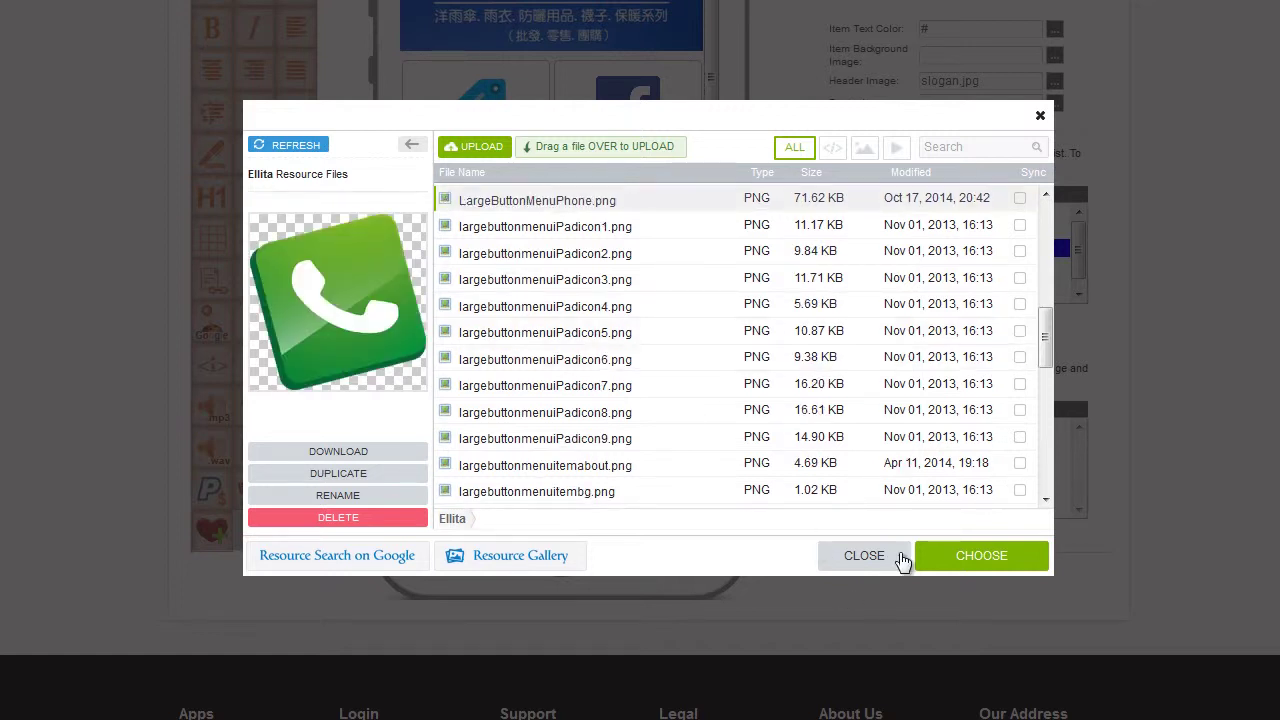
pyautogui.click(970, 556)
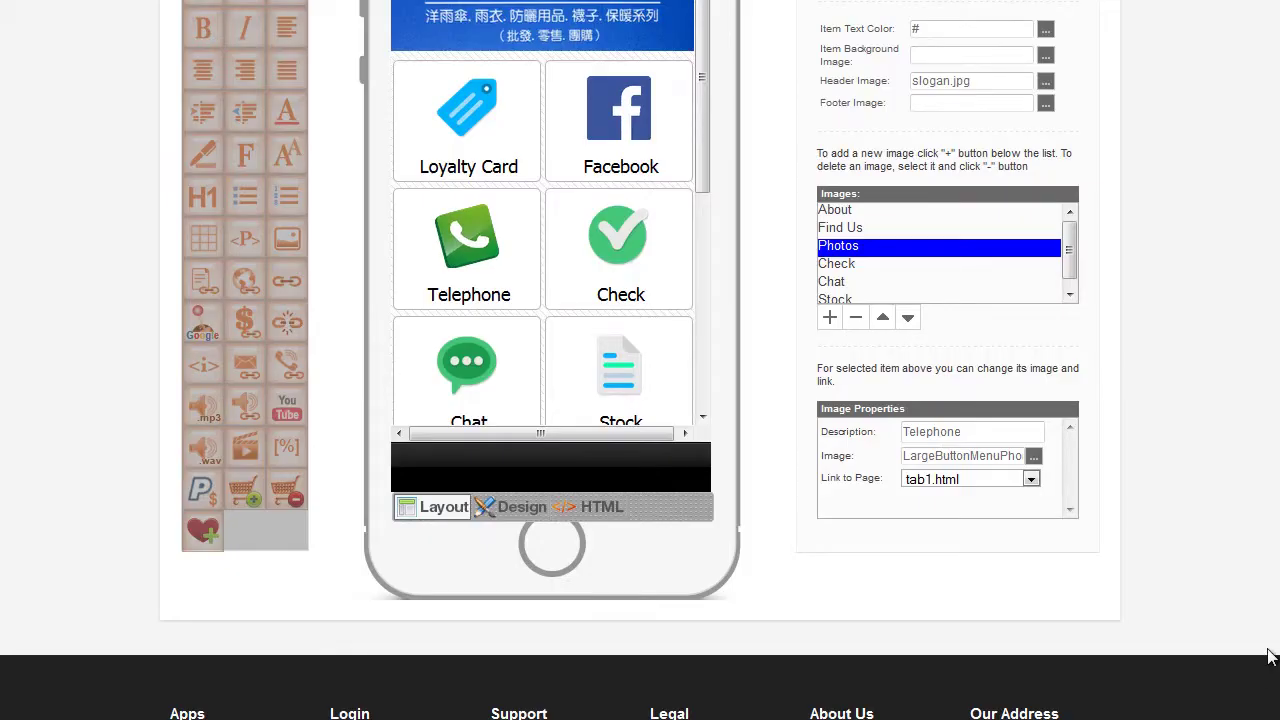
# - Link the Telephone button to a tel: call action with the business phone number and apply
pyautogui.scroll(3, 640, 360)
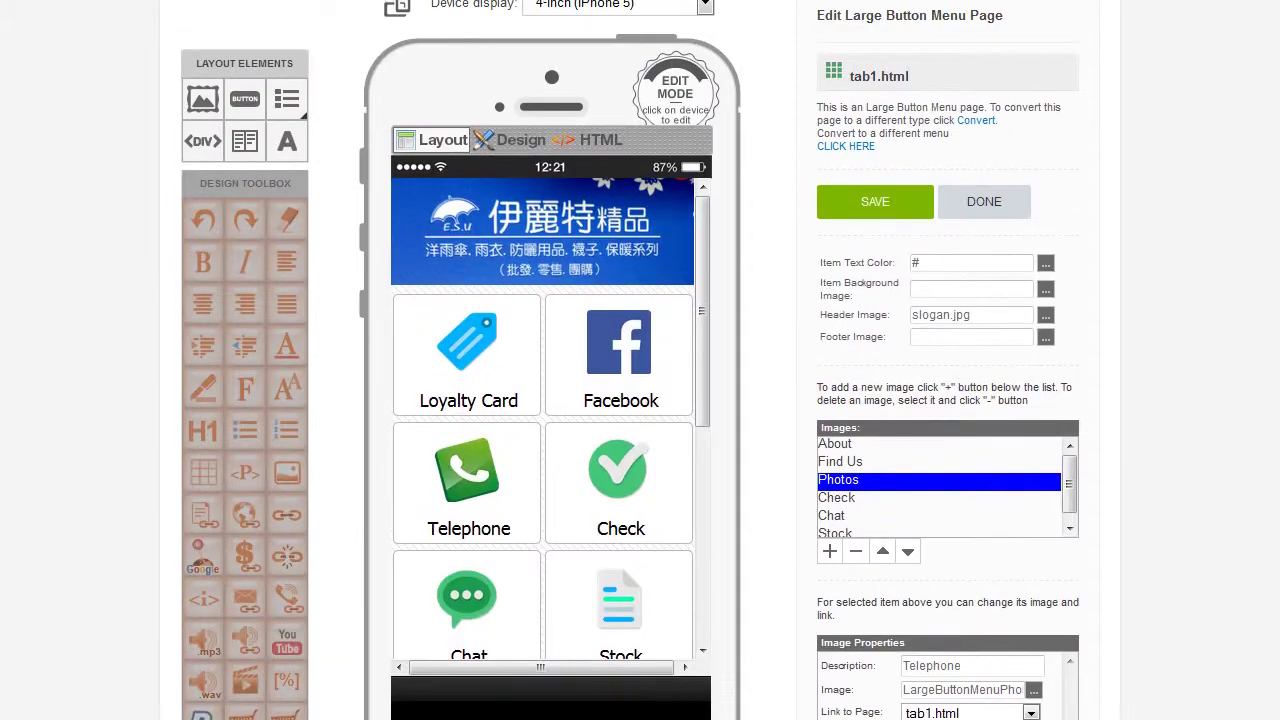
pyautogui.scroll(2, 1276, 415)
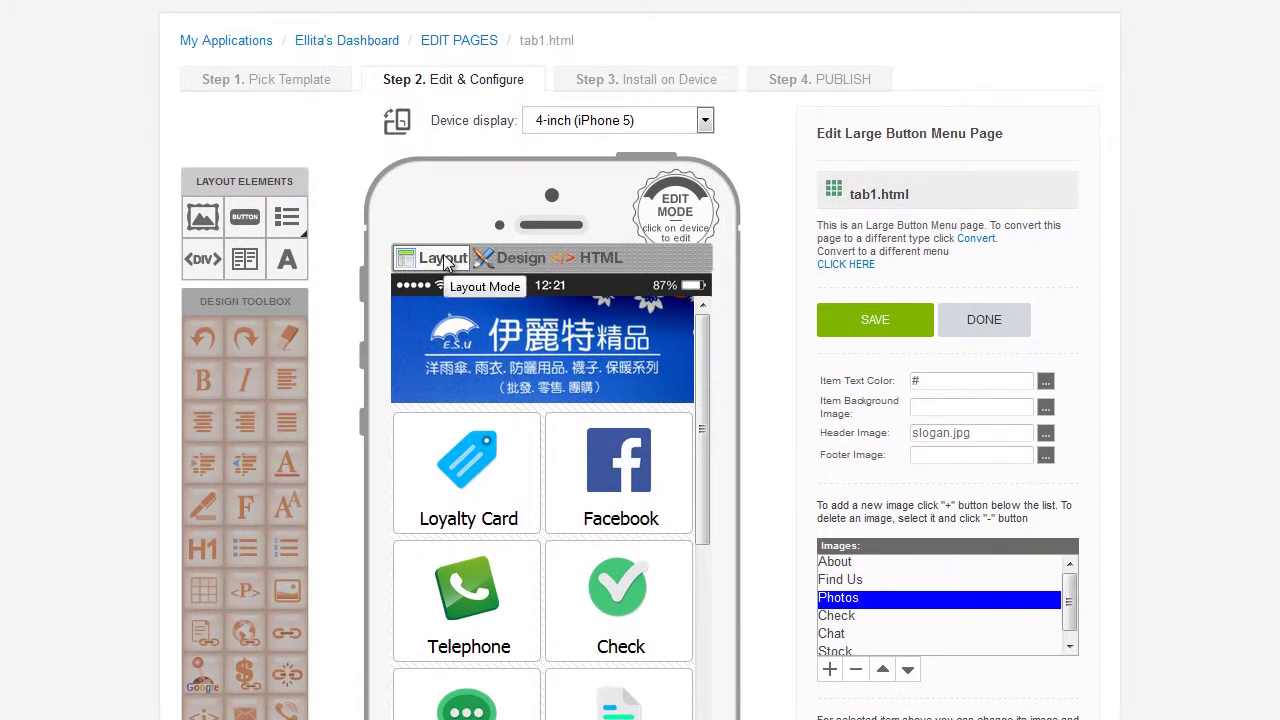
pyautogui.click(410, 567)
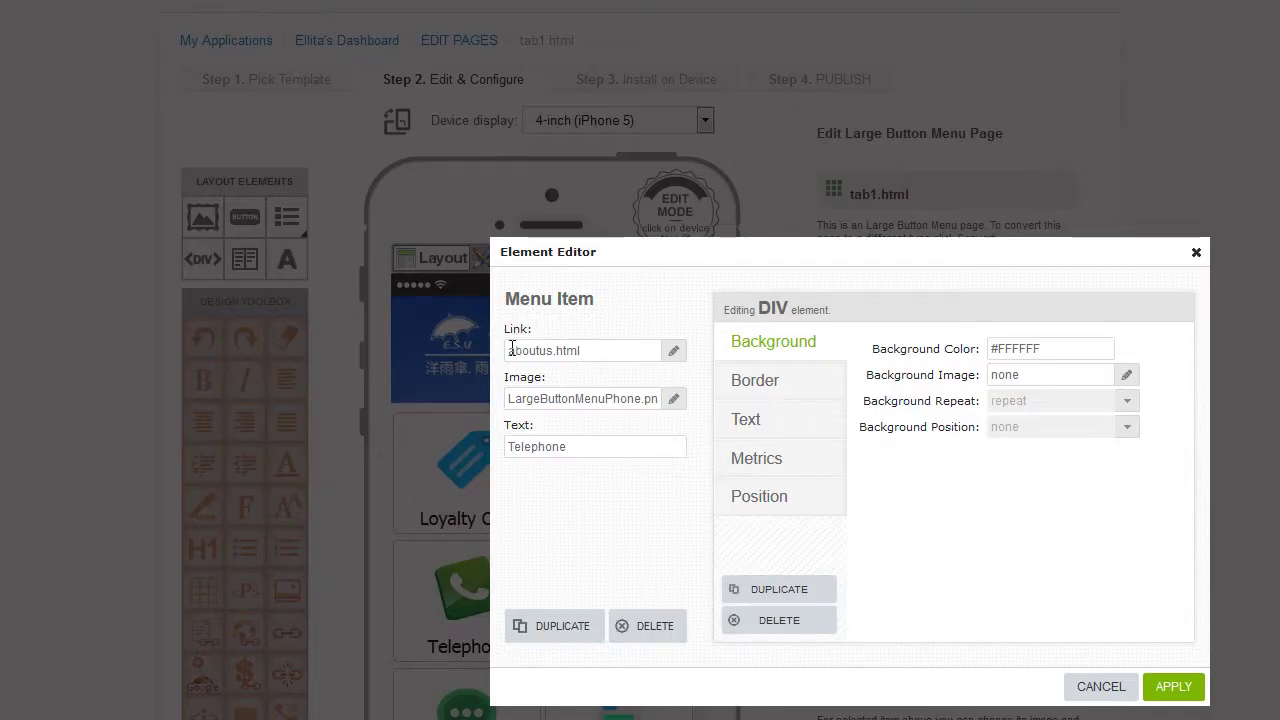
pyautogui.click(675, 355)
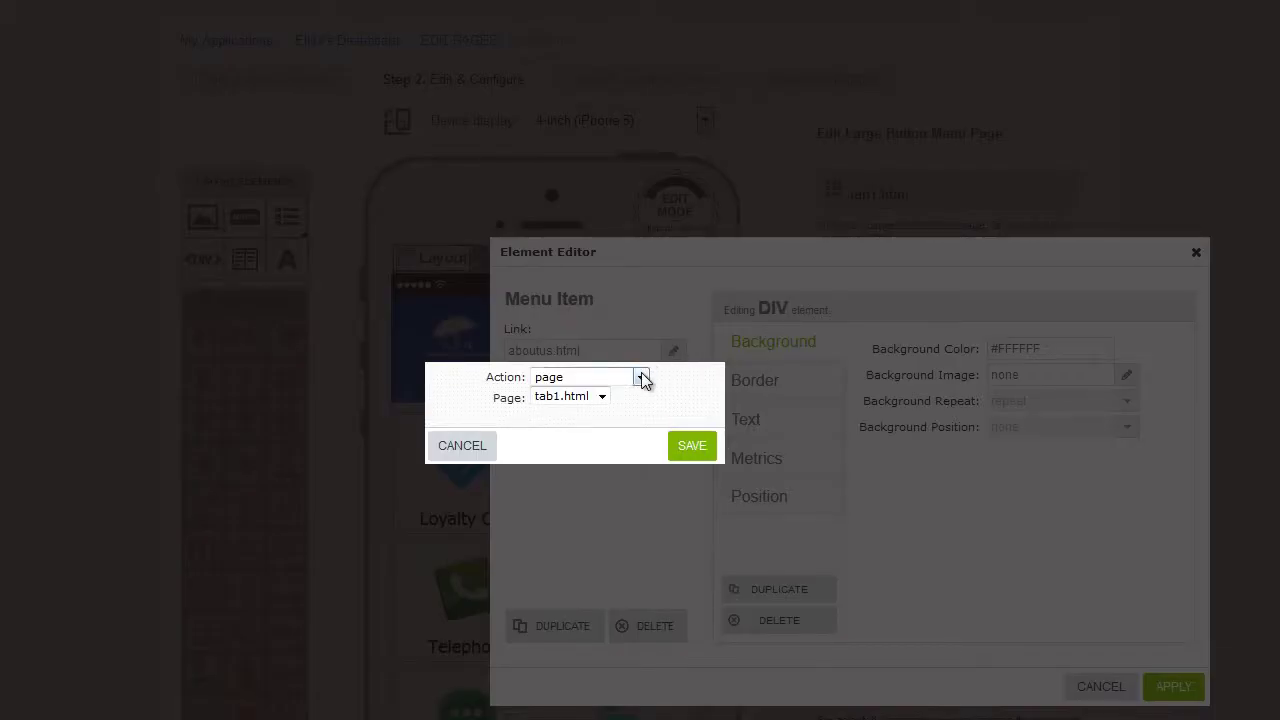
pyautogui.click(641, 377)
pyautogui.scroll(-2, 638, 480)
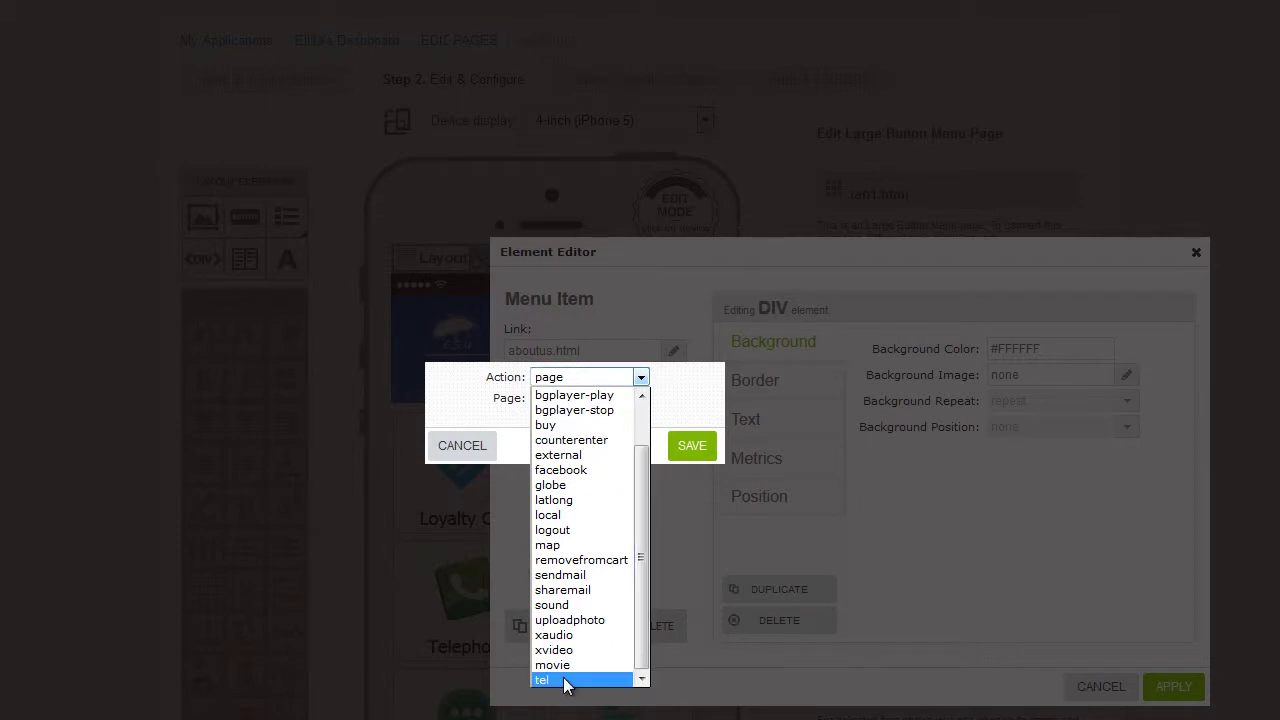
pyautogui.click(567, 680)
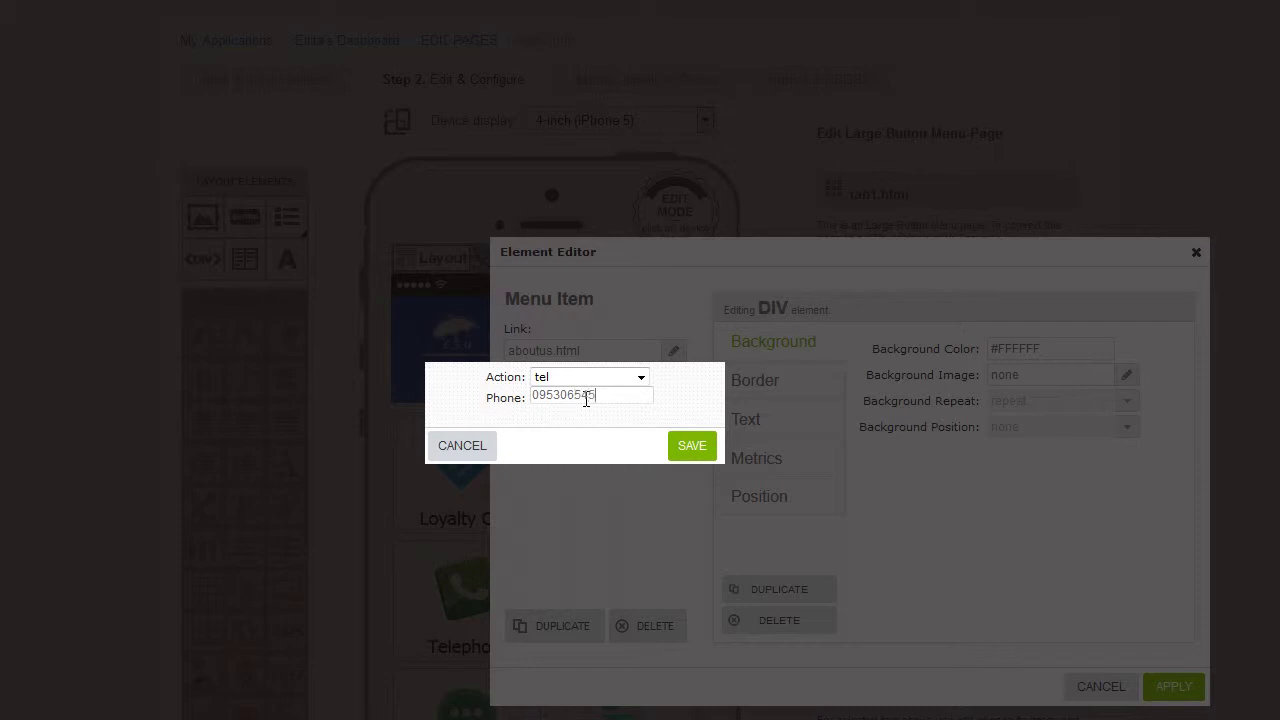
pyautogui.click(586, 397)
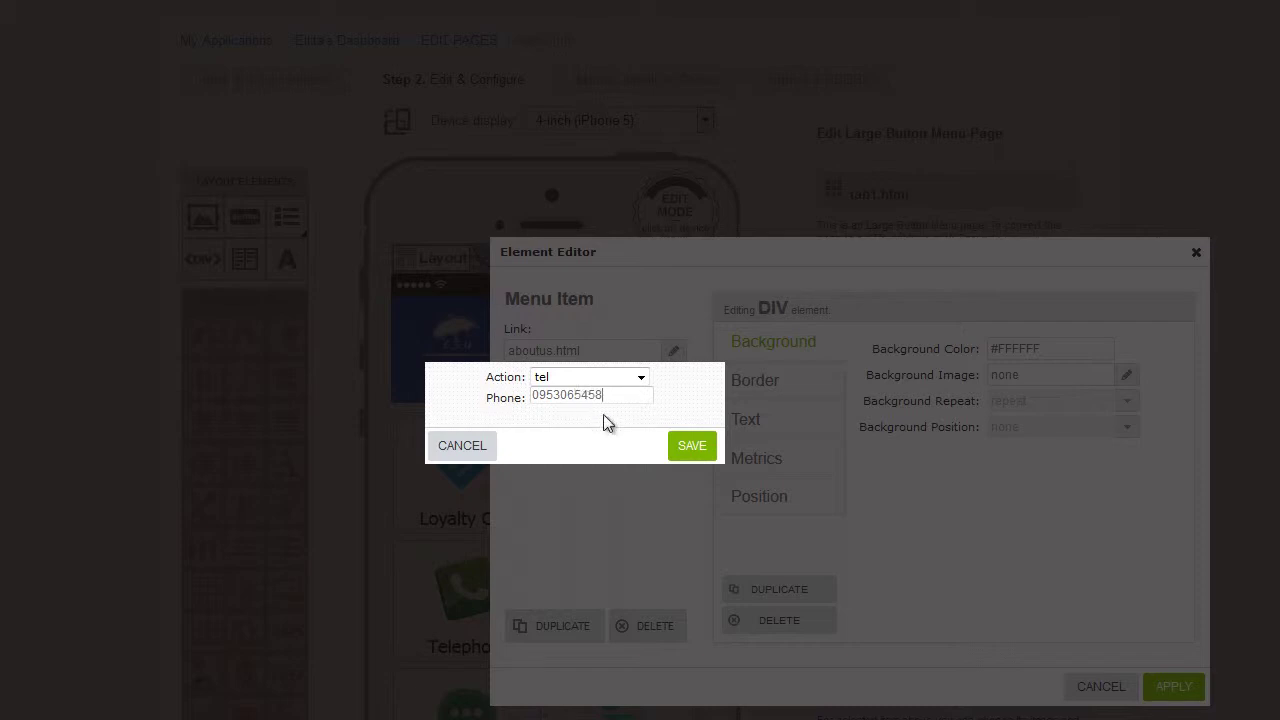
pyautogui.click(686, 446)
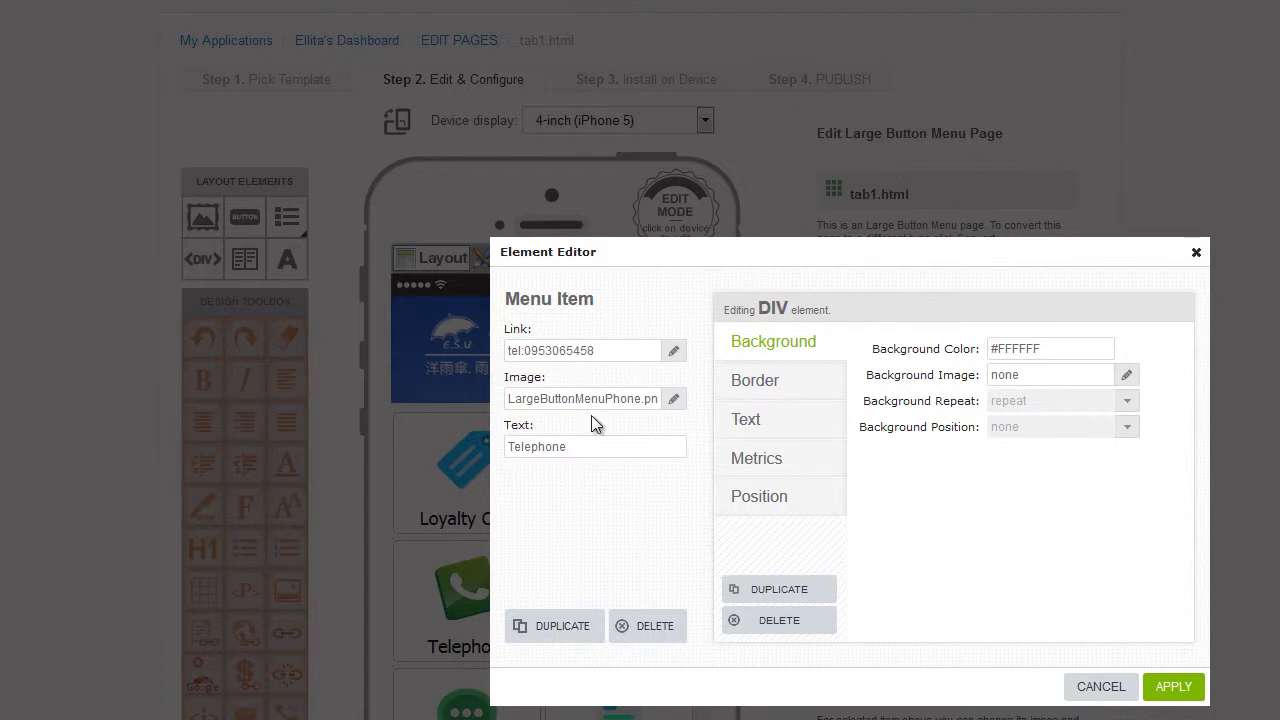
pyautogui.click(1174, 687)
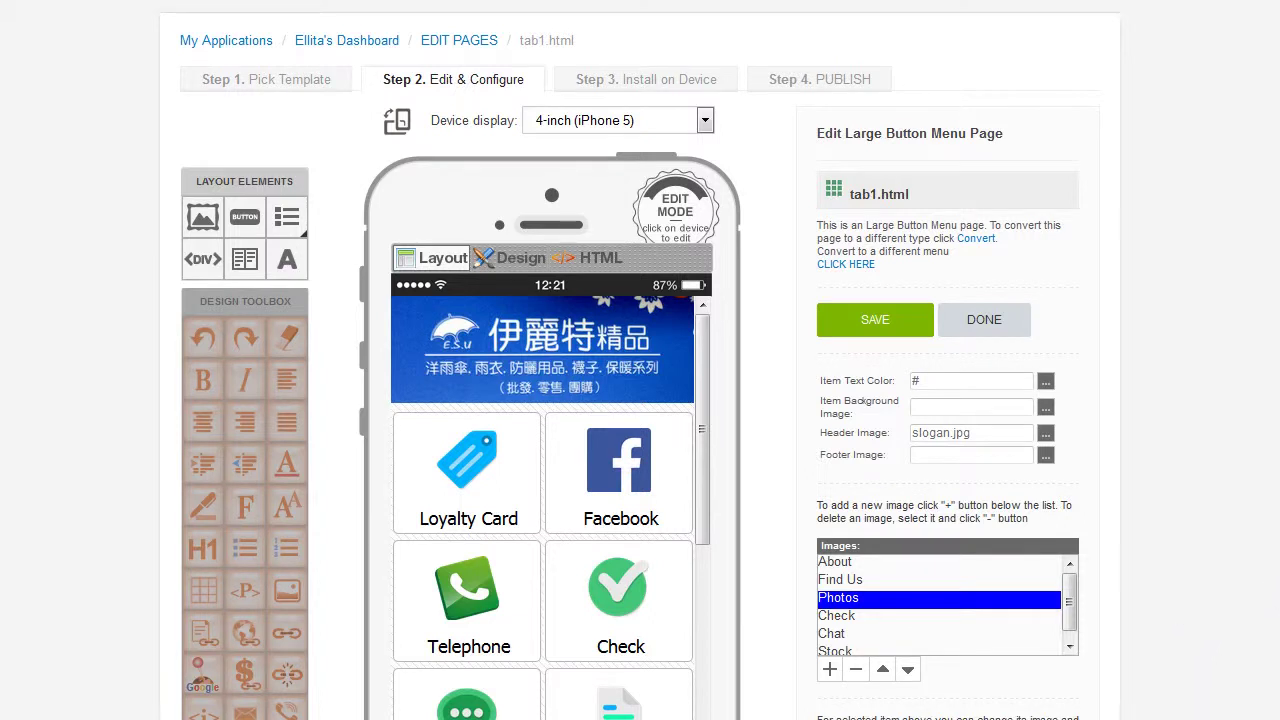
# - Save the current changes to the menu page
pyautogui.scroll(-1, 1127, 588)
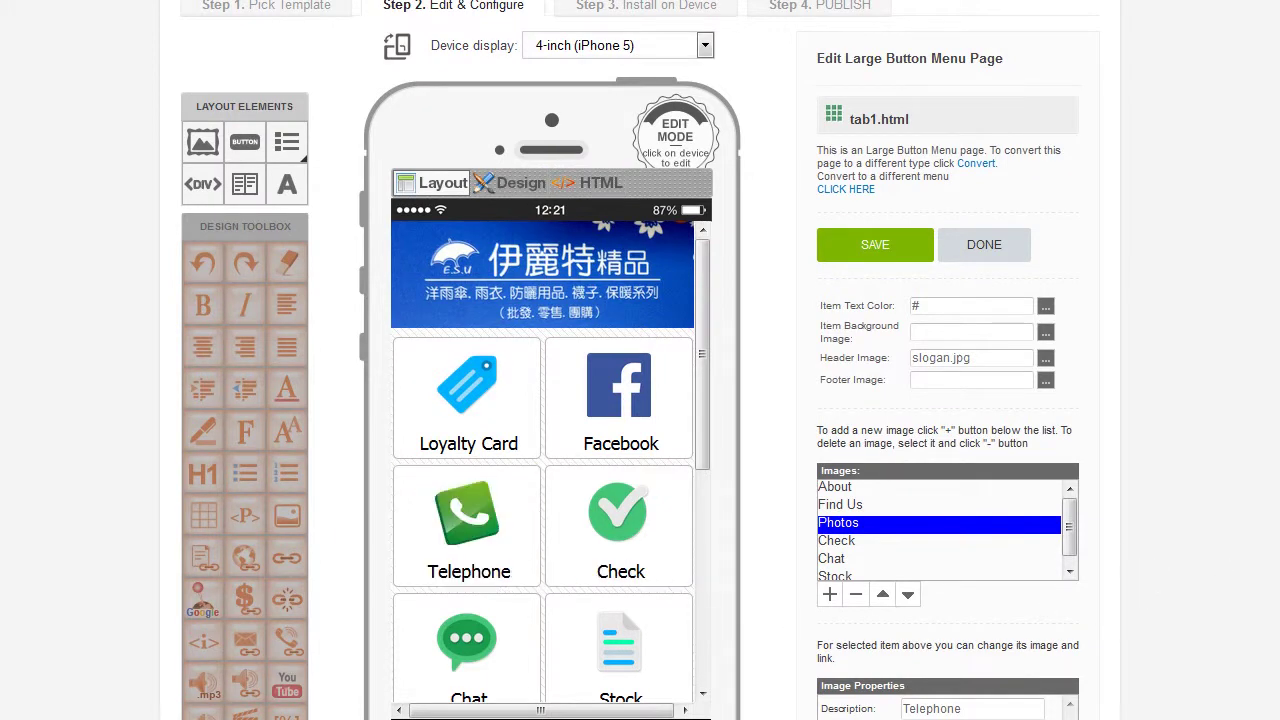
pyautogui.scroll(-2, 550, 450)
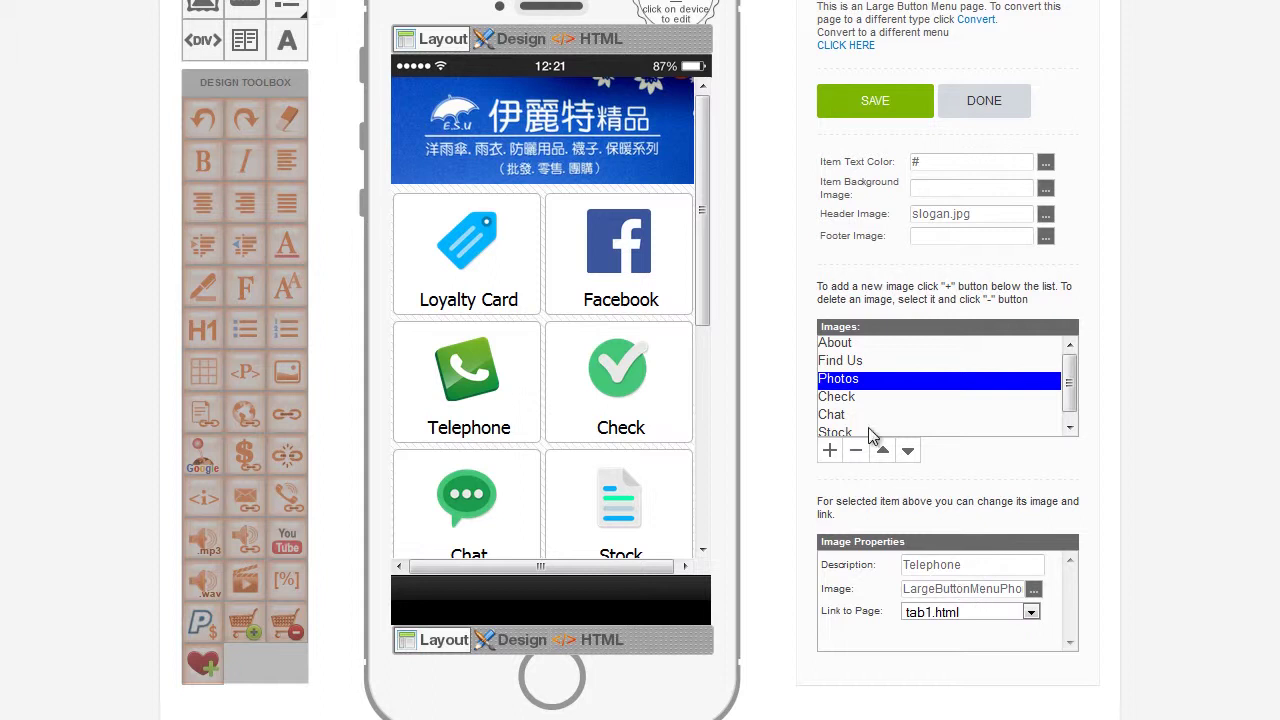
pyautogui.click(838, 398)
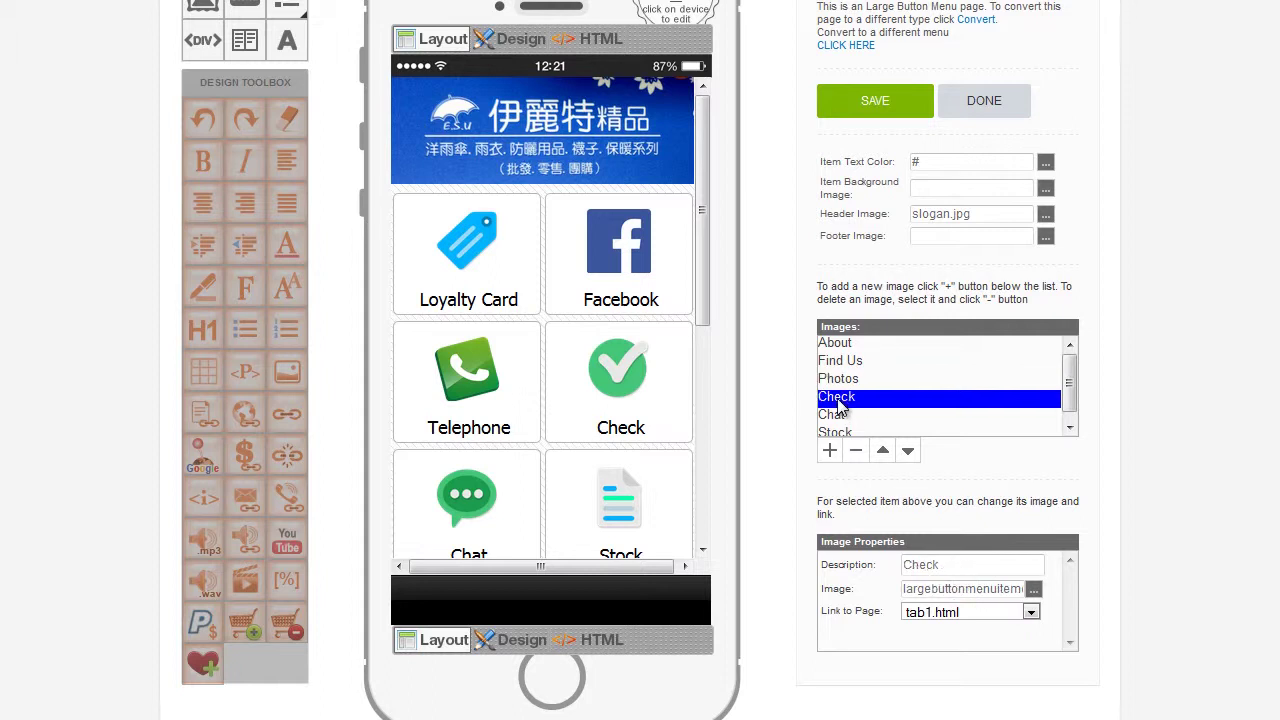
pyautogui.click(865, 110)
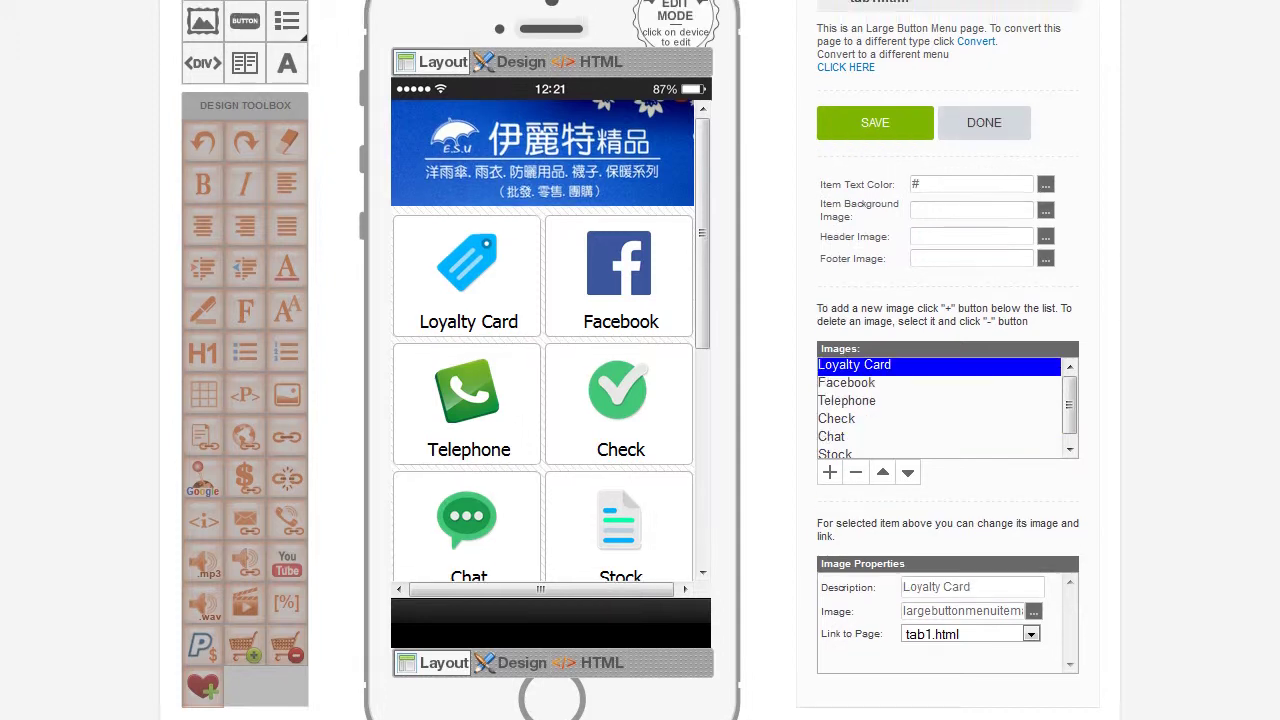
# - Rename the Check button's description to 'Share'
pyautogui.click(837, 420)
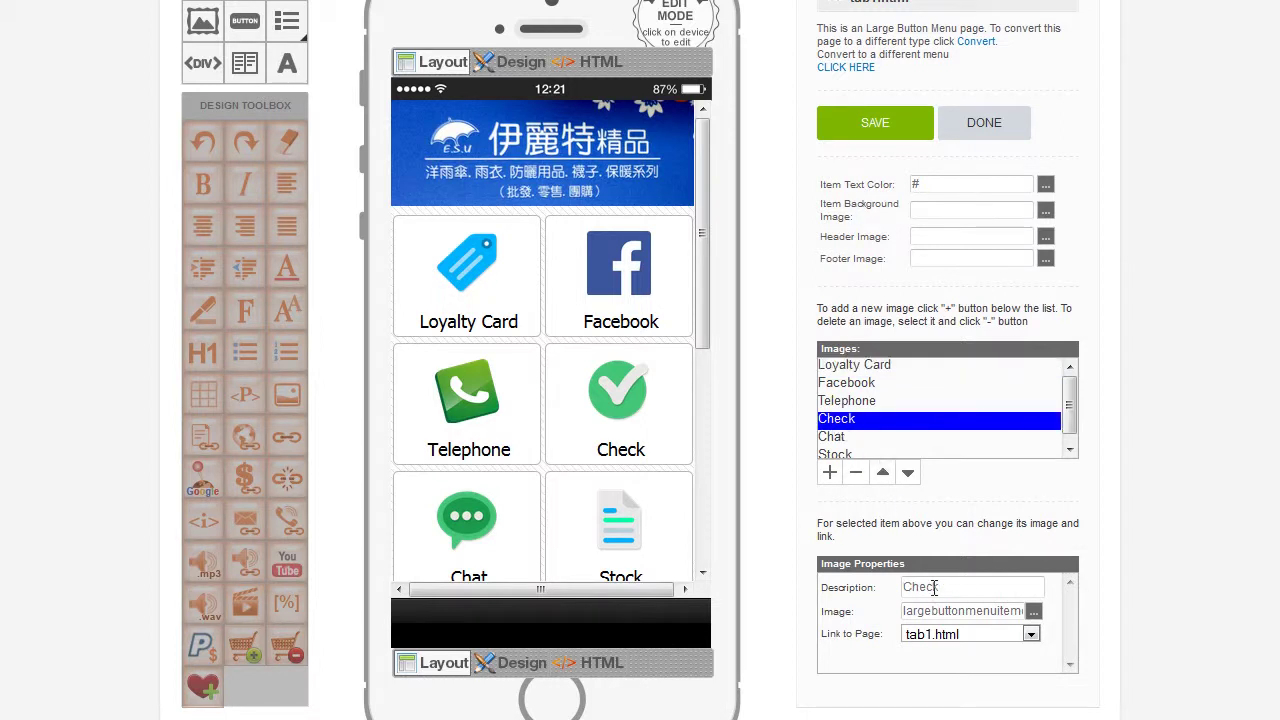
pyautogui.moveTo(961, 586); pyautogui.dragTo(882, 587)
pyautogui.write('Share')
pyautogui.click(947, 615)
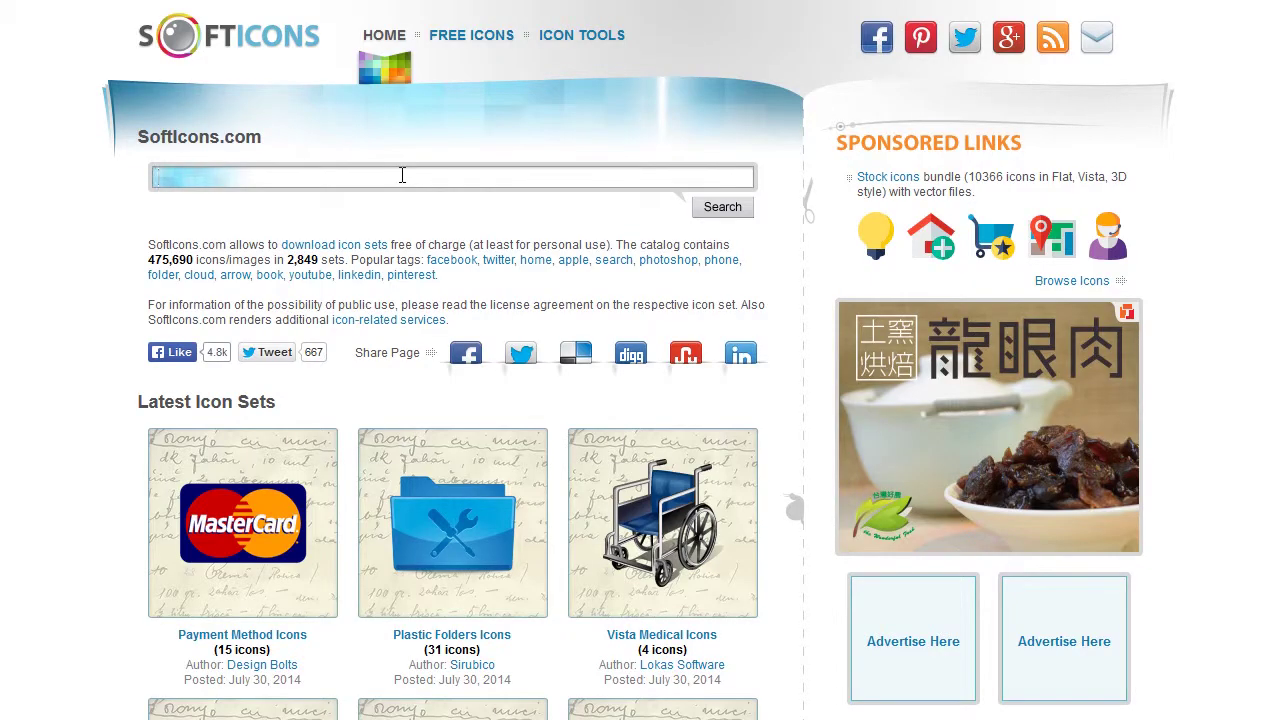
# - Search SoftIcons for 'share' icons
pyautogui.write('share')
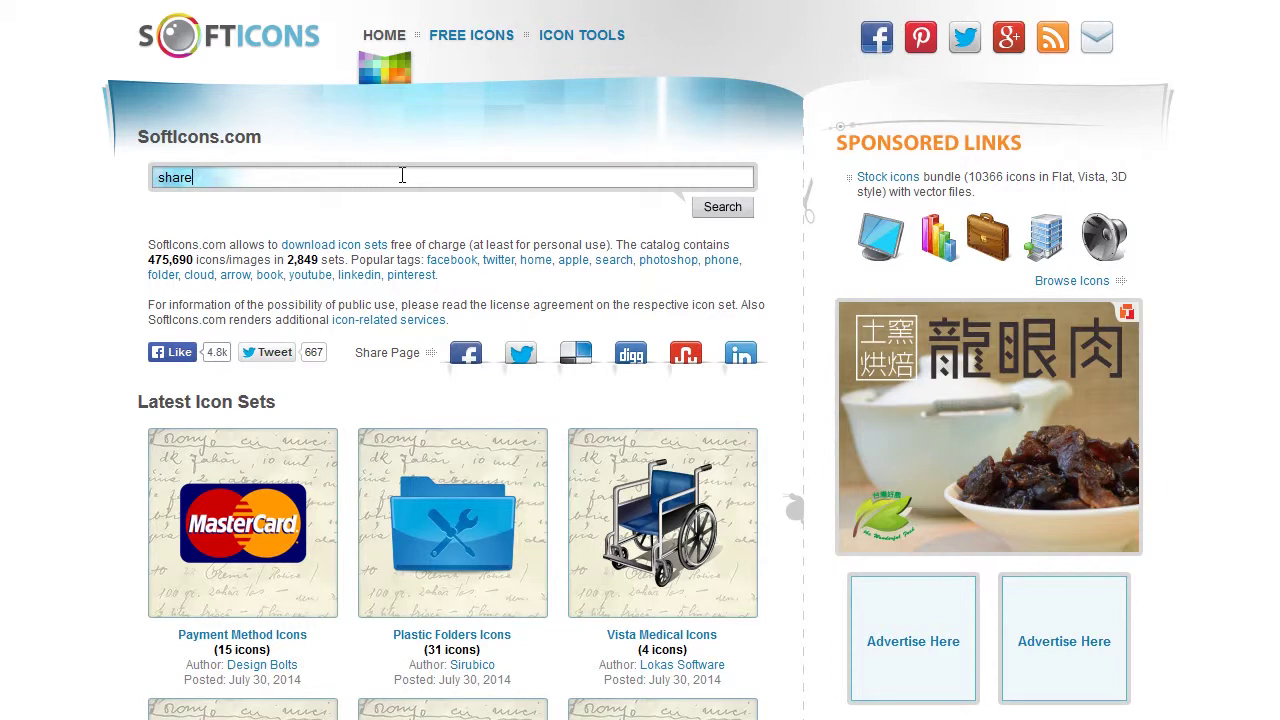
pyautogui.press('Return')
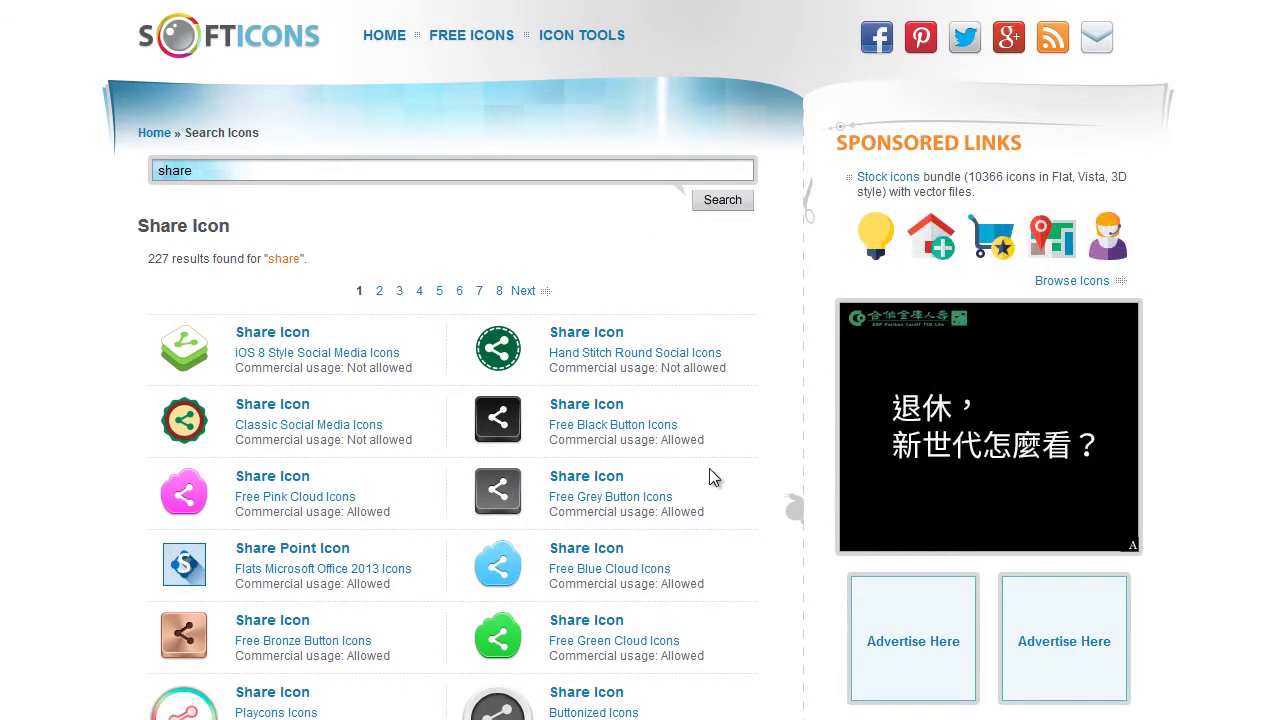
pyautogui.scroll(-3, 712, 468)
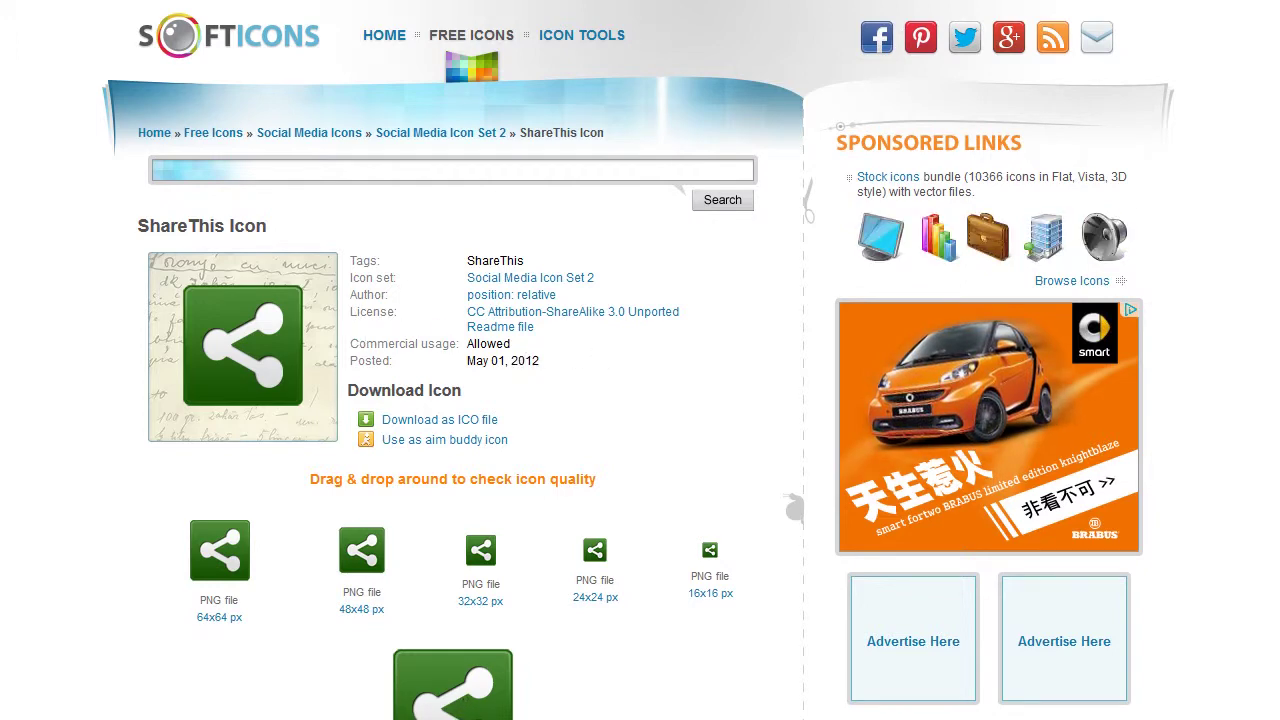
pyautogui.scroll(-4, 750, 700)
# - Download the 128x128 ShareThis PNG as sharethis.png into the project folder
pyautogui.click(456, 448)
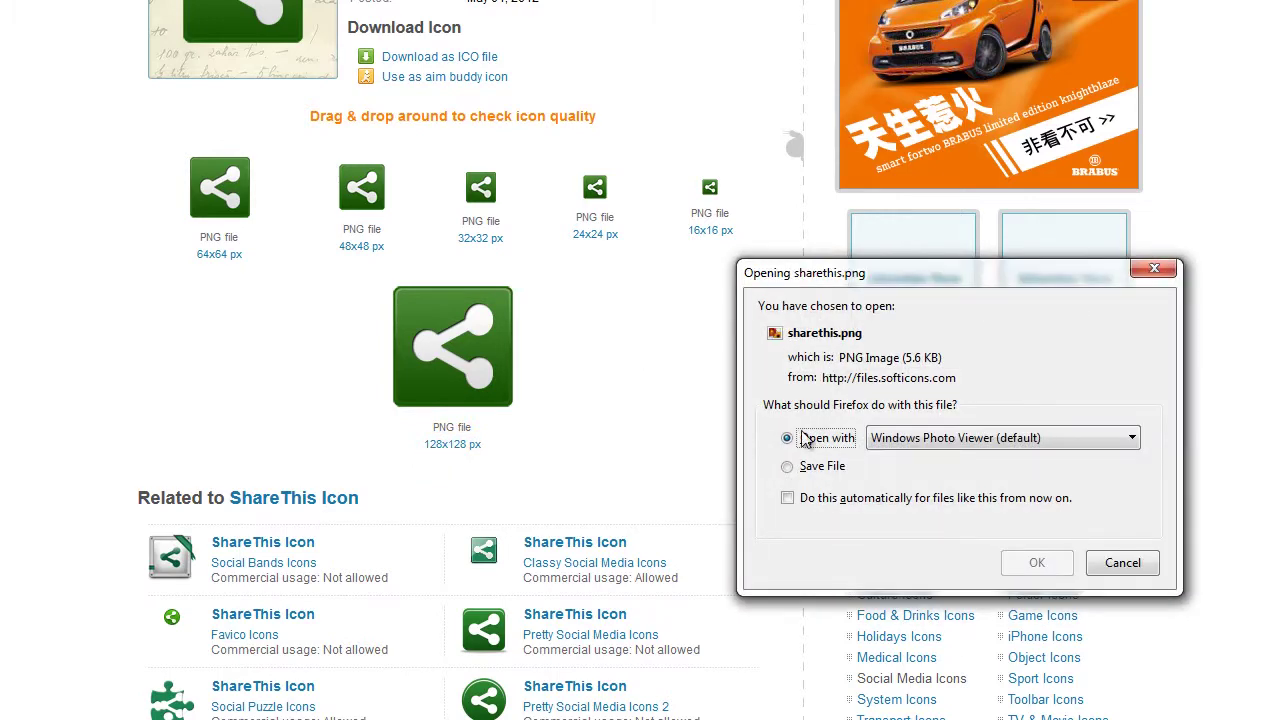
pyautogui.click(822, 466)
pyautogui.click(1037, 563)
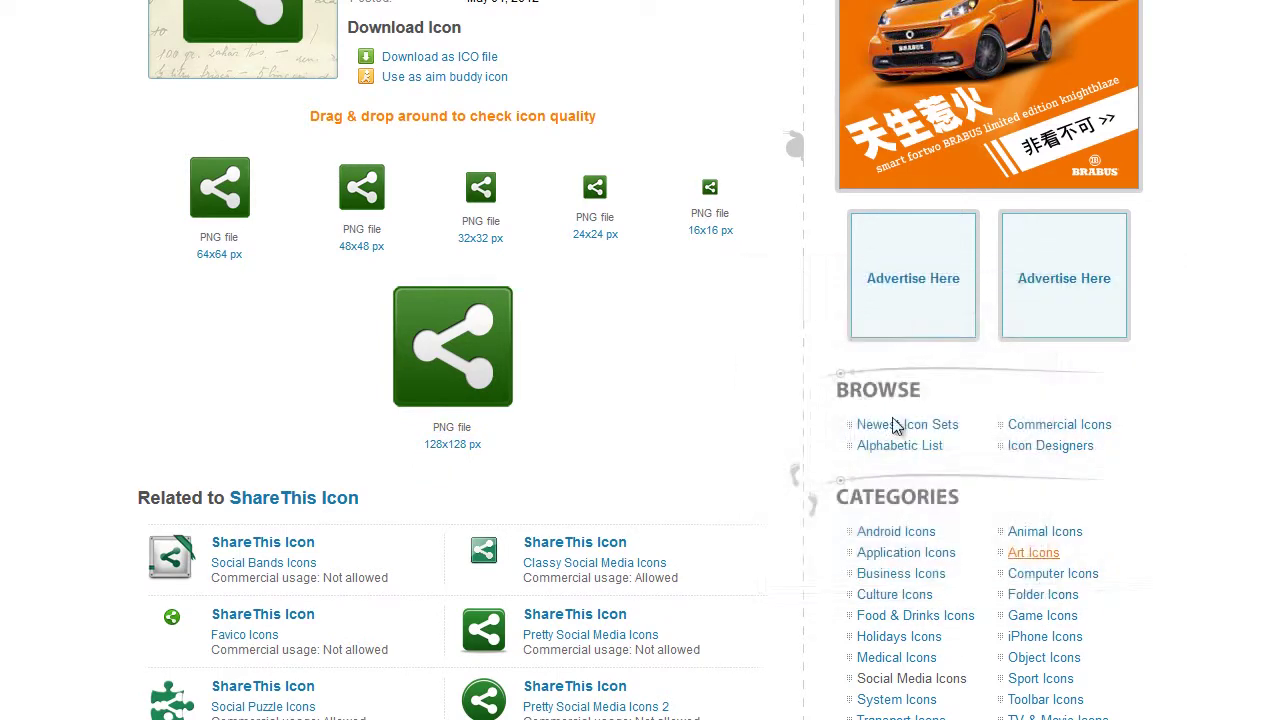
pyautogui.click(916, 681)
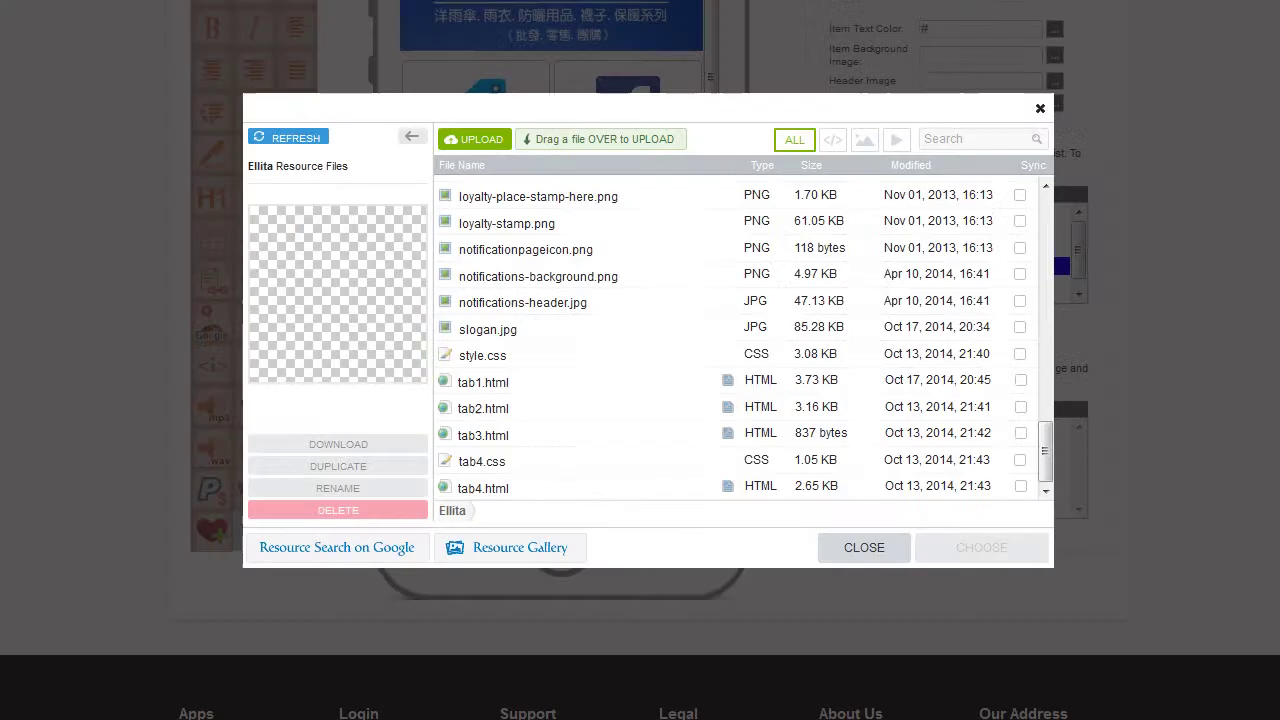
# - Upload sharethis.png to the project's resource files
pyautogui.click(478, 141)
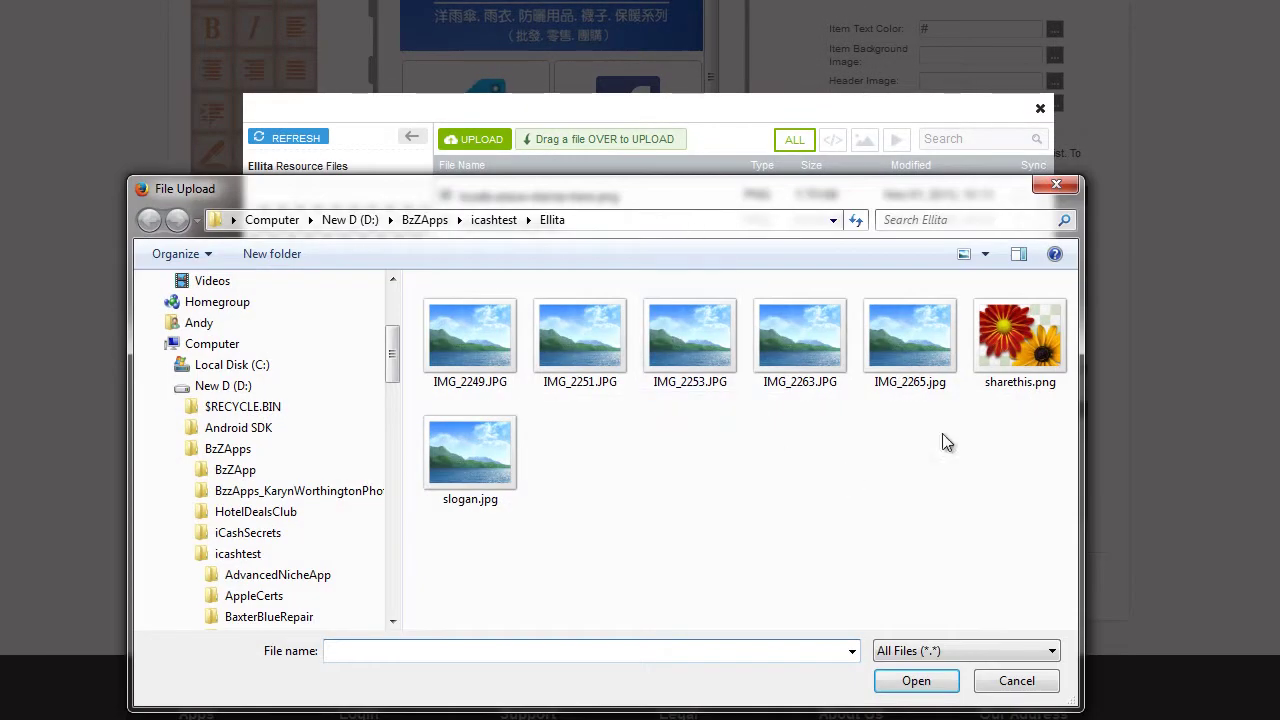
pyautogui.click(1013, 360)
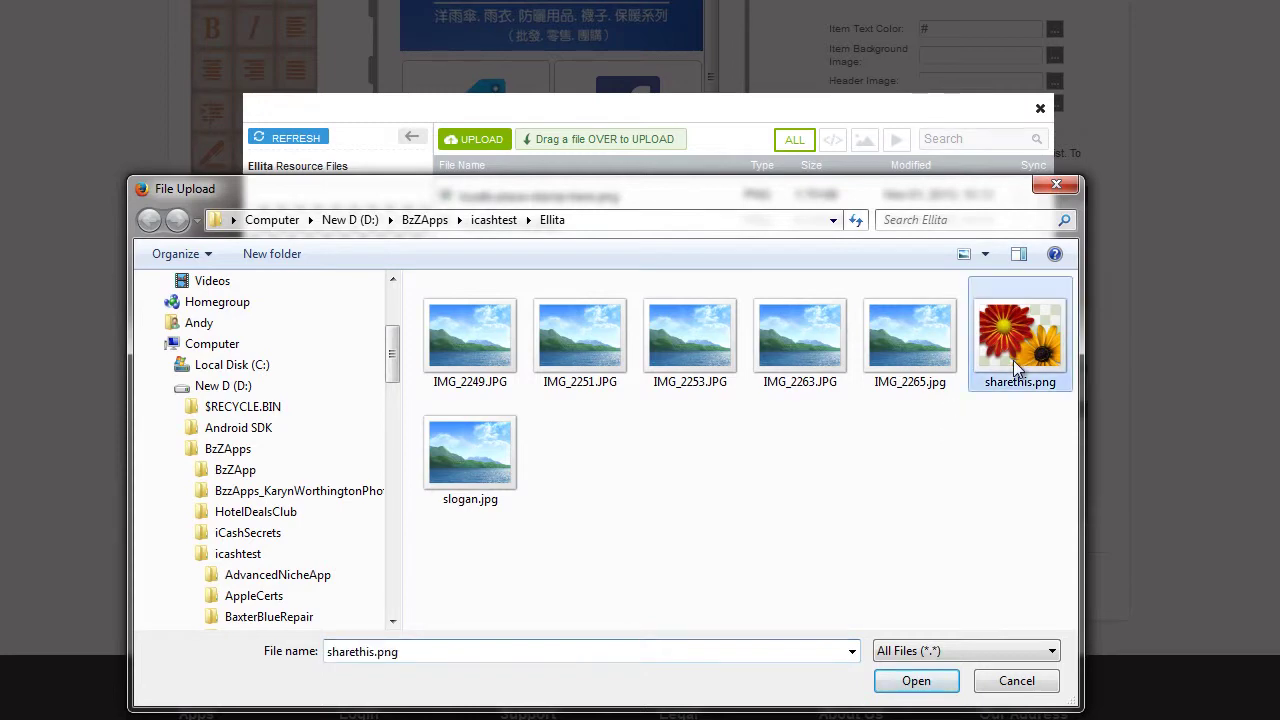
pyautogui.click(916, 681)
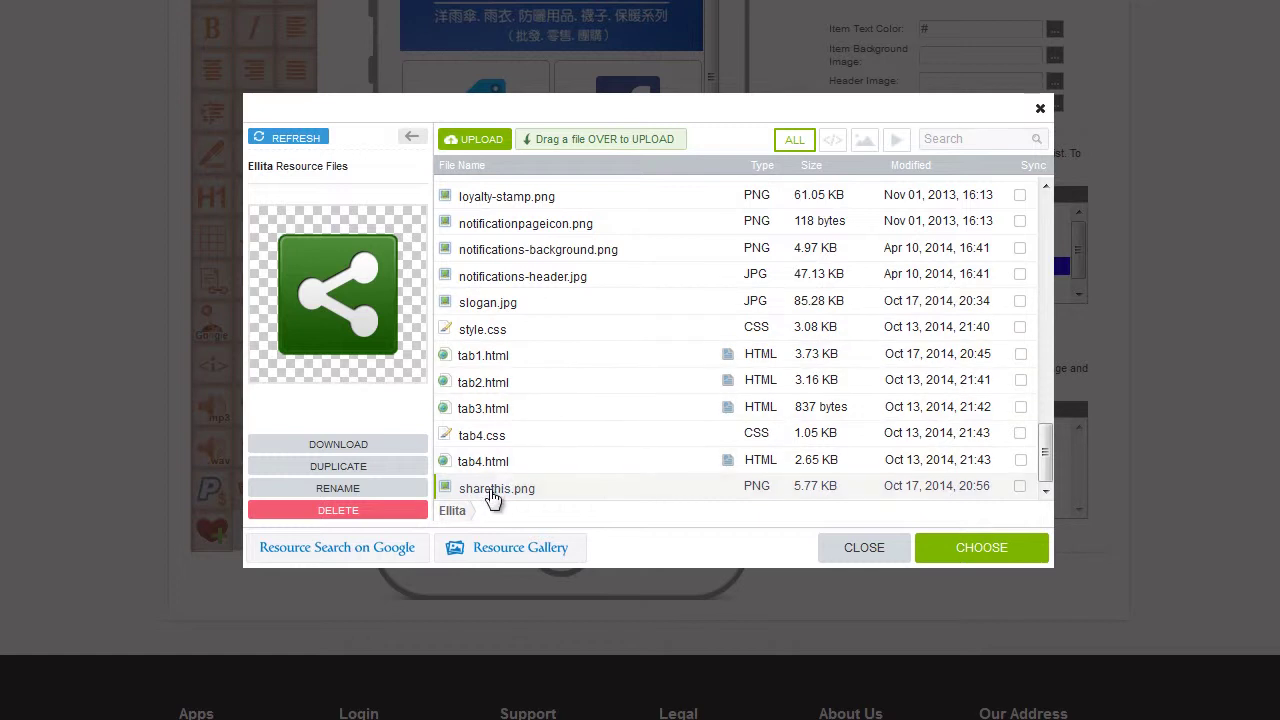
# - Rename the share icon with a LargeButtonMenu prefix and choose it as the button image
pyautogui.click(382, 494)
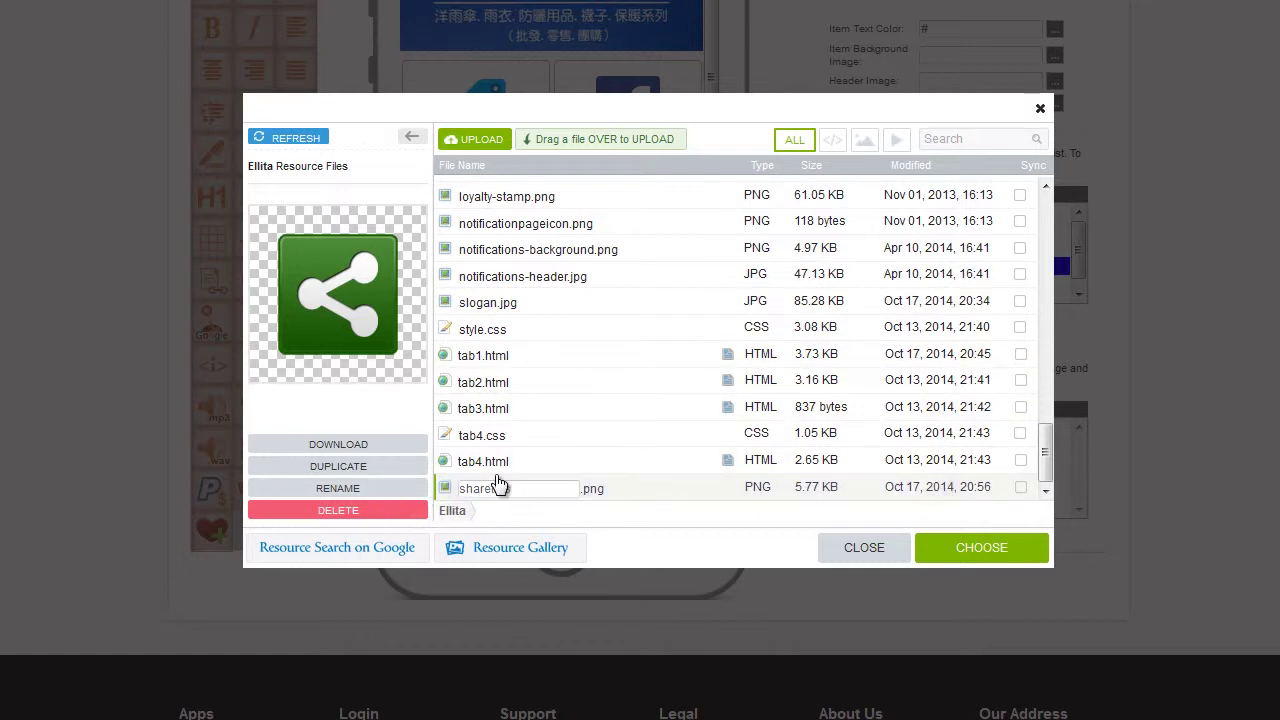
pyautogui.write('Large_')
pyautogui.write('tonMenu')
pyautogui.press('Delete')
pyautogui.write('Sha')
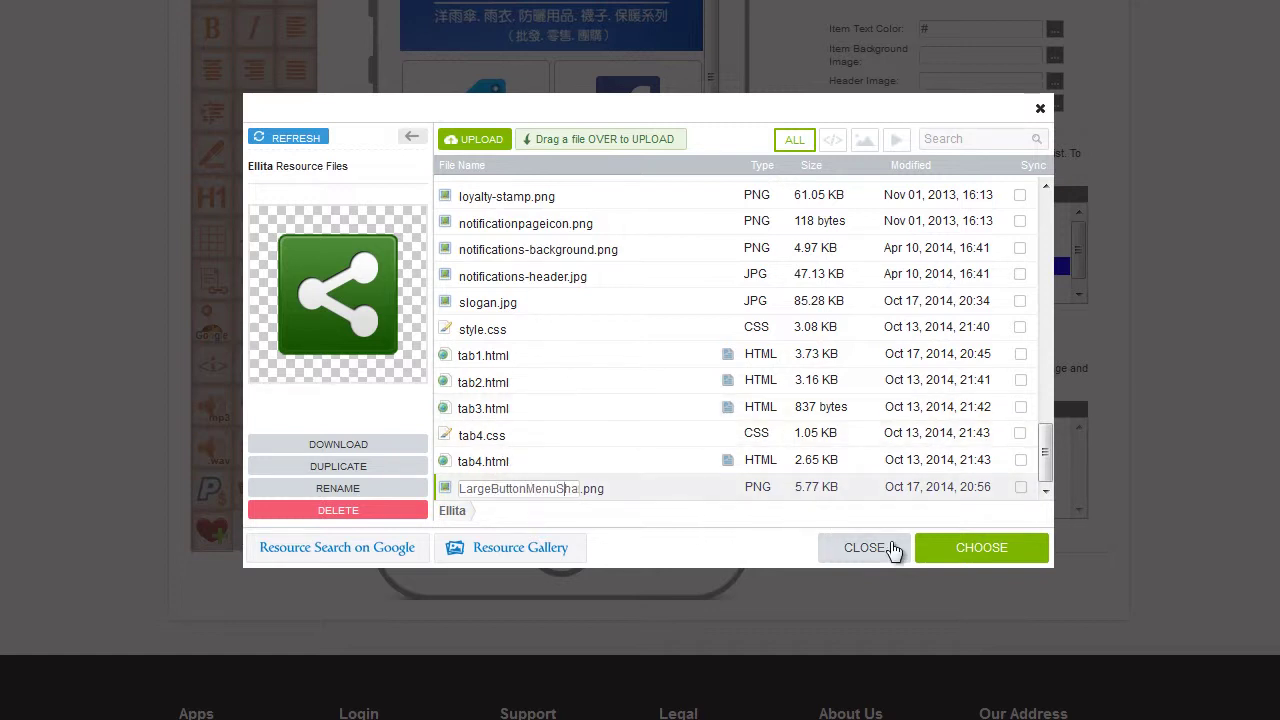
pyautogui.click(966, 548)
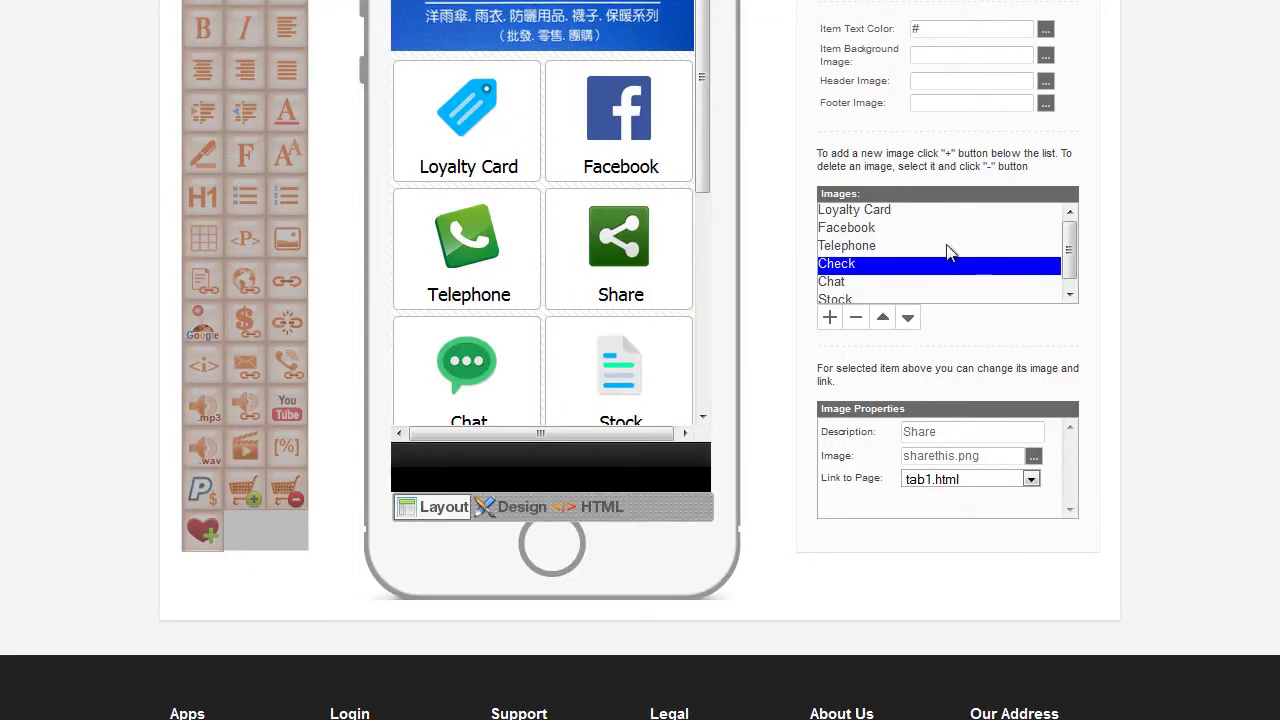
# - Change the Chat button's description to 'Notifications'
pyautogui.scroll(3, 543, 343)
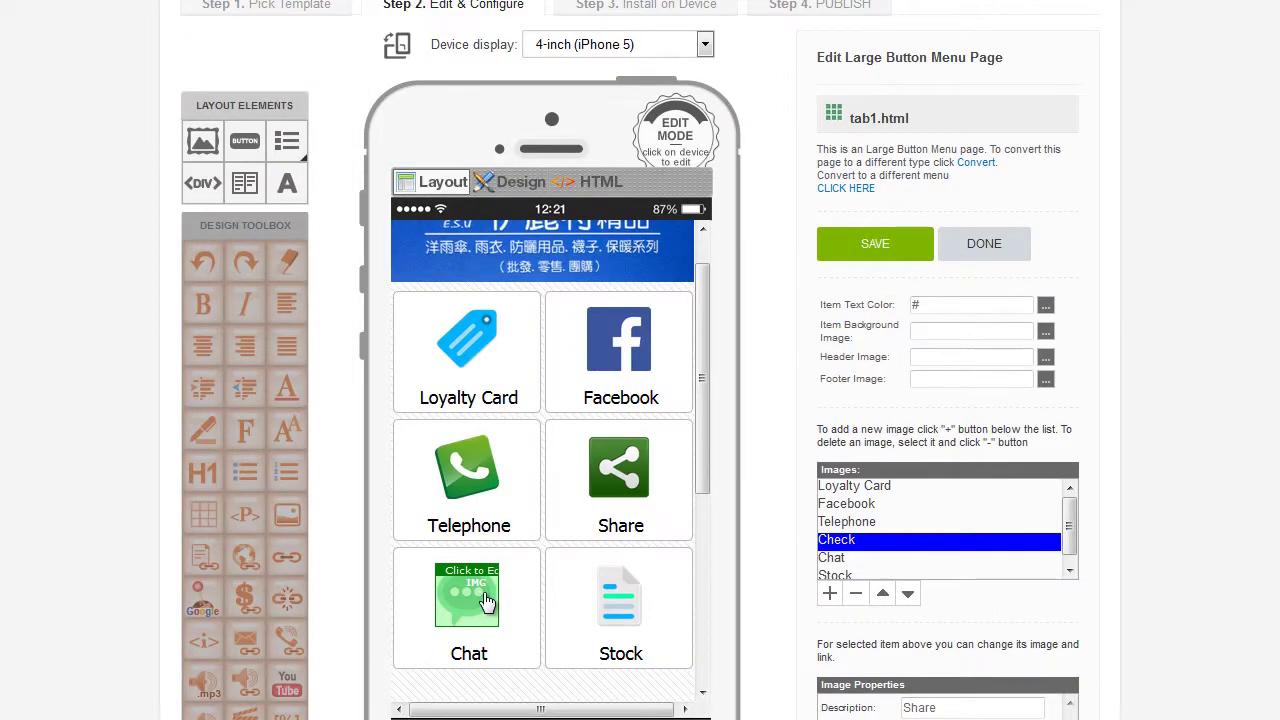
pyautogui.click(839, 559)
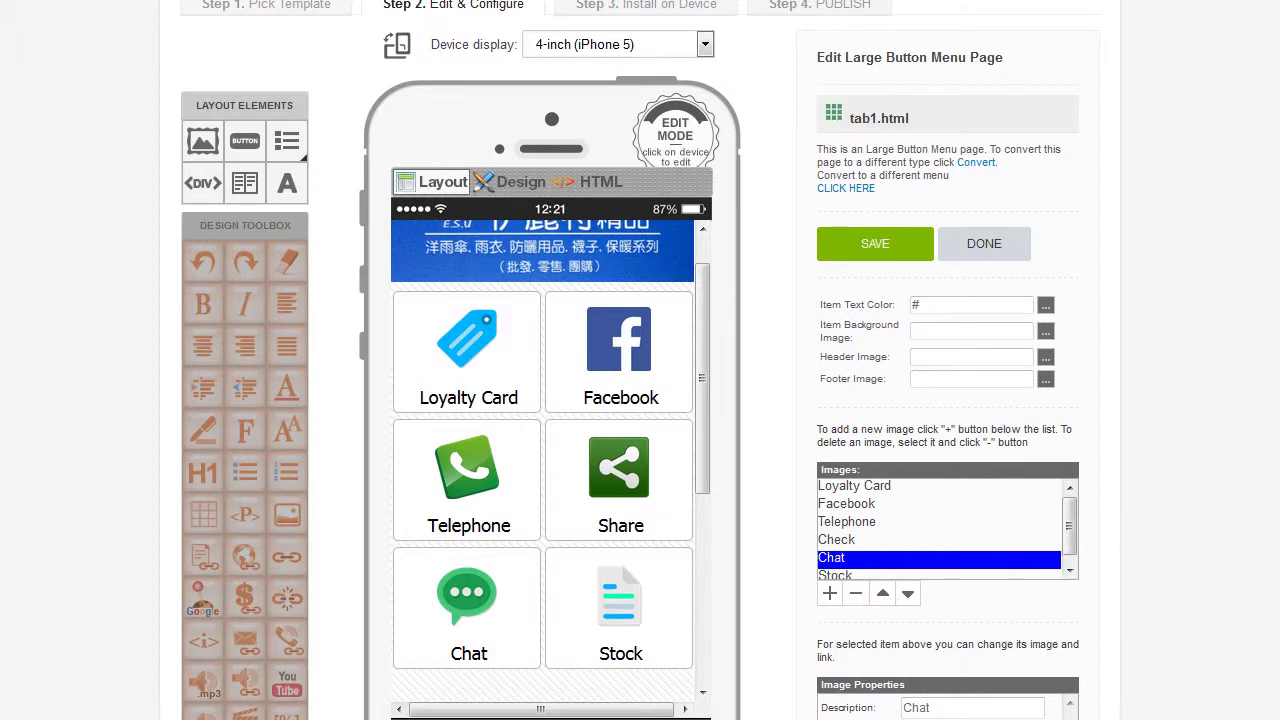
pyautogui.scroll(-1, 1275, 604)
pyautogui.moveTo(949, 632); pyautogui.dragTo(857, 632)
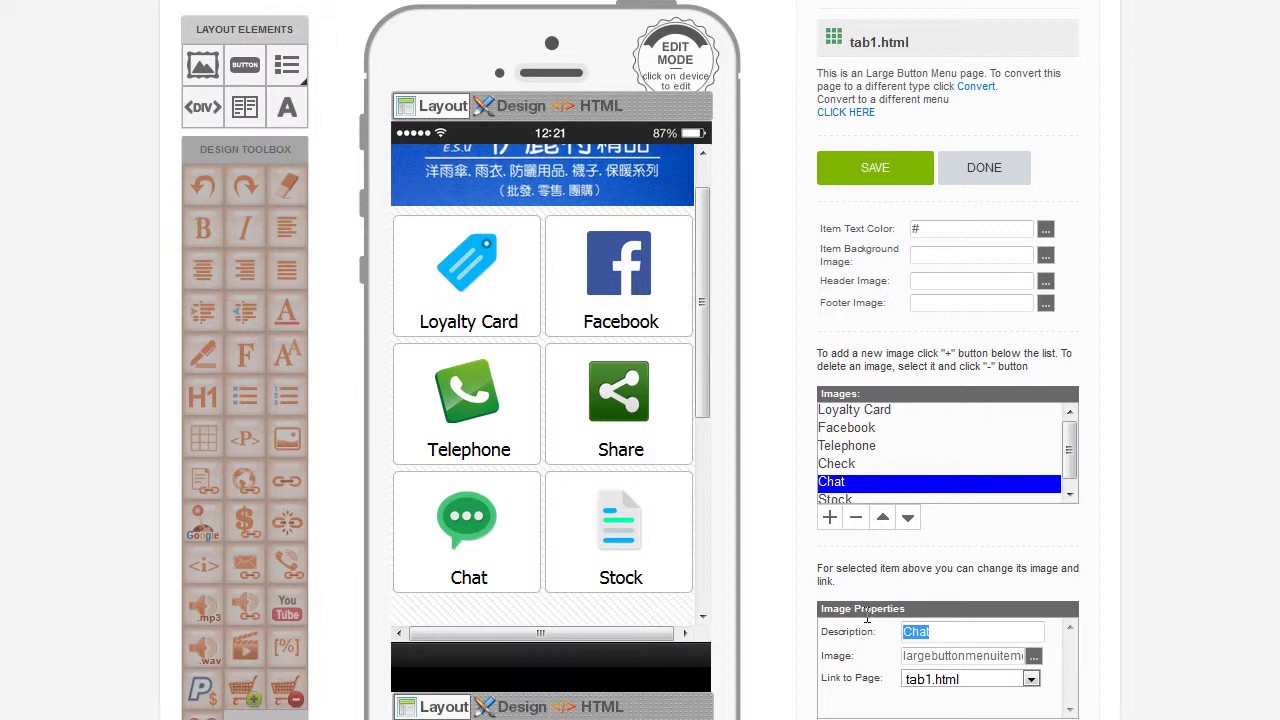
pyautogui.write('Notifications')
pyautogui.click(1071, 478)
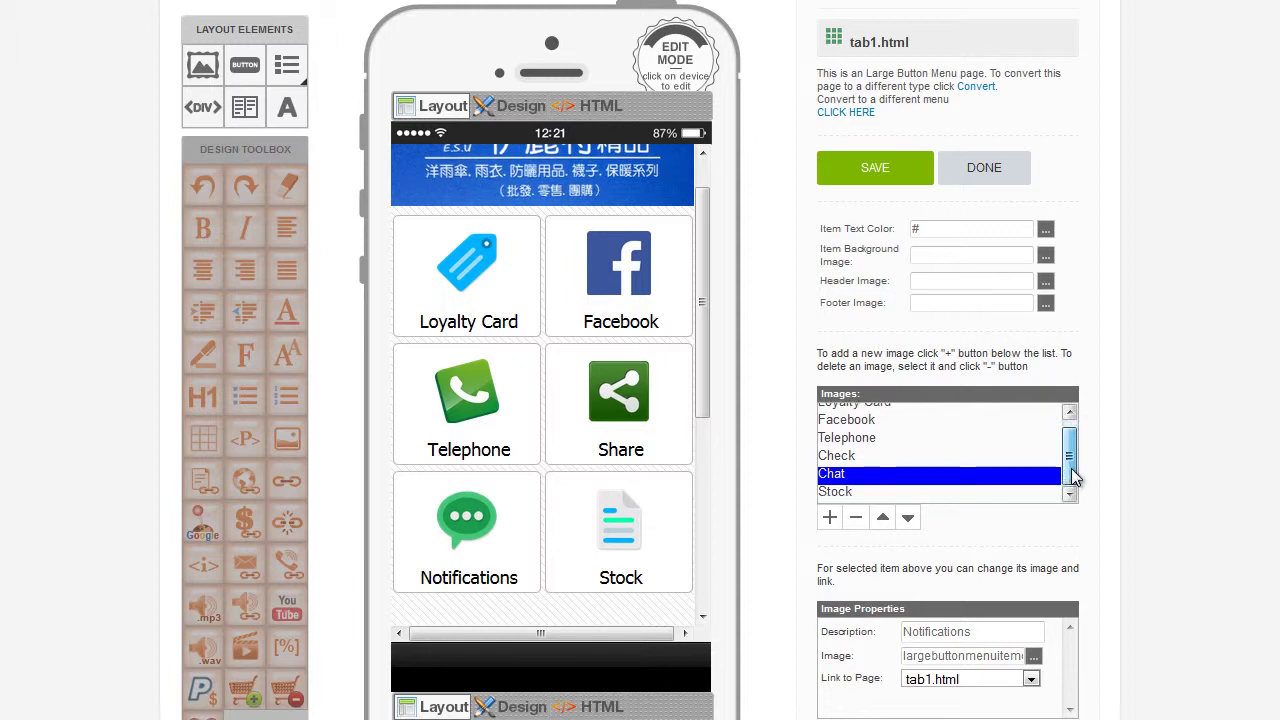
pyautogui.scroll(-1, 1016, 565)
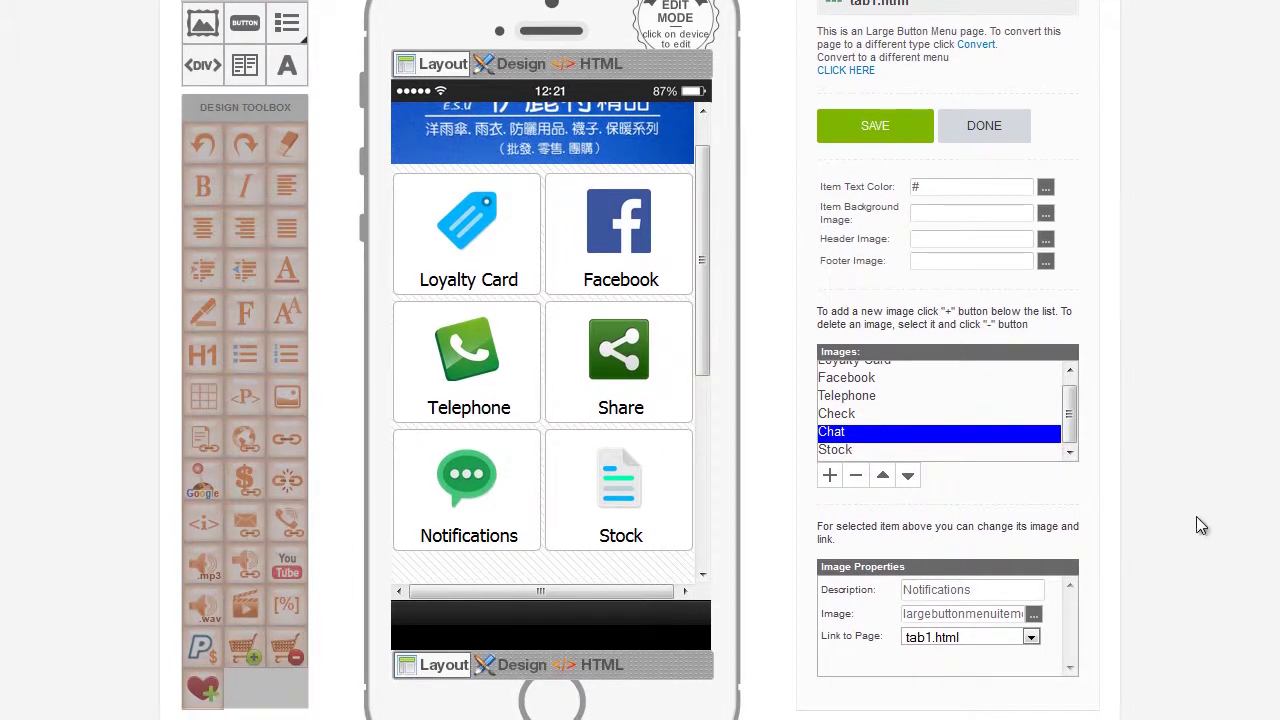
# - Relabel the Stock button as 'QR Scanner' and bring up its image file browser
pyautogui.click(846, 450)
pyautogui.doubleClick(914, 589)
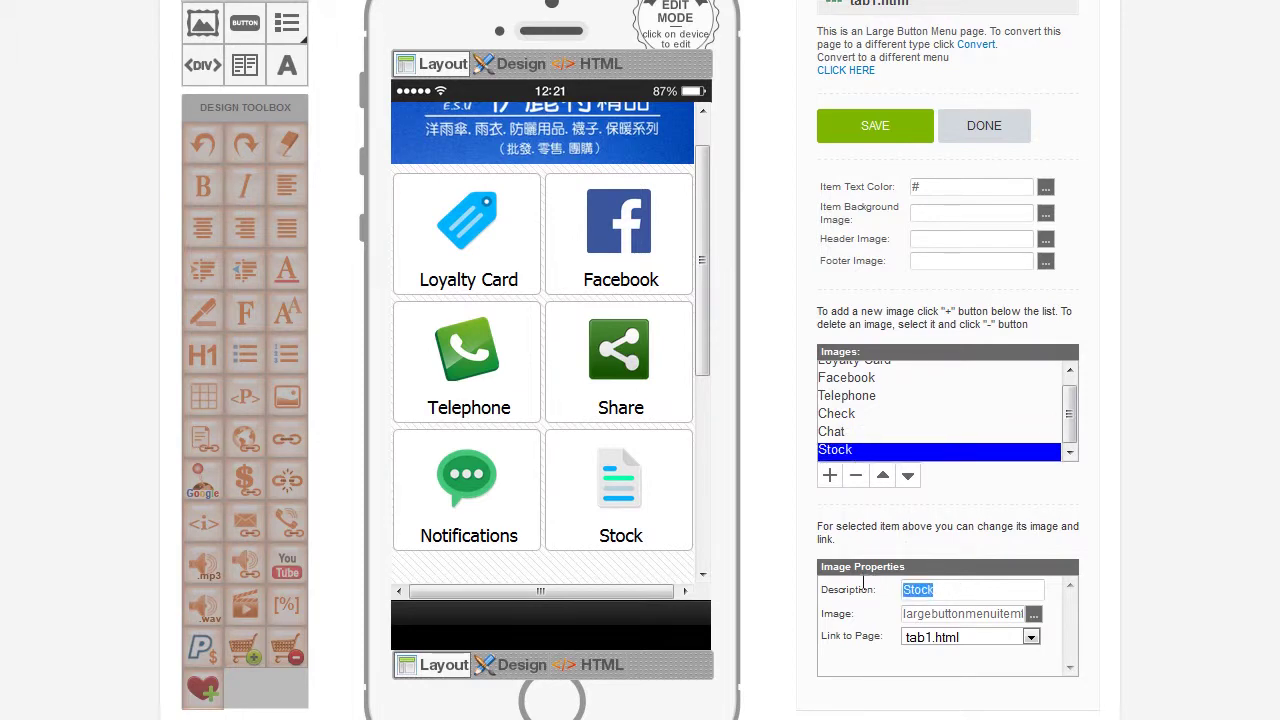
pyautogui.write('QR Scanner')
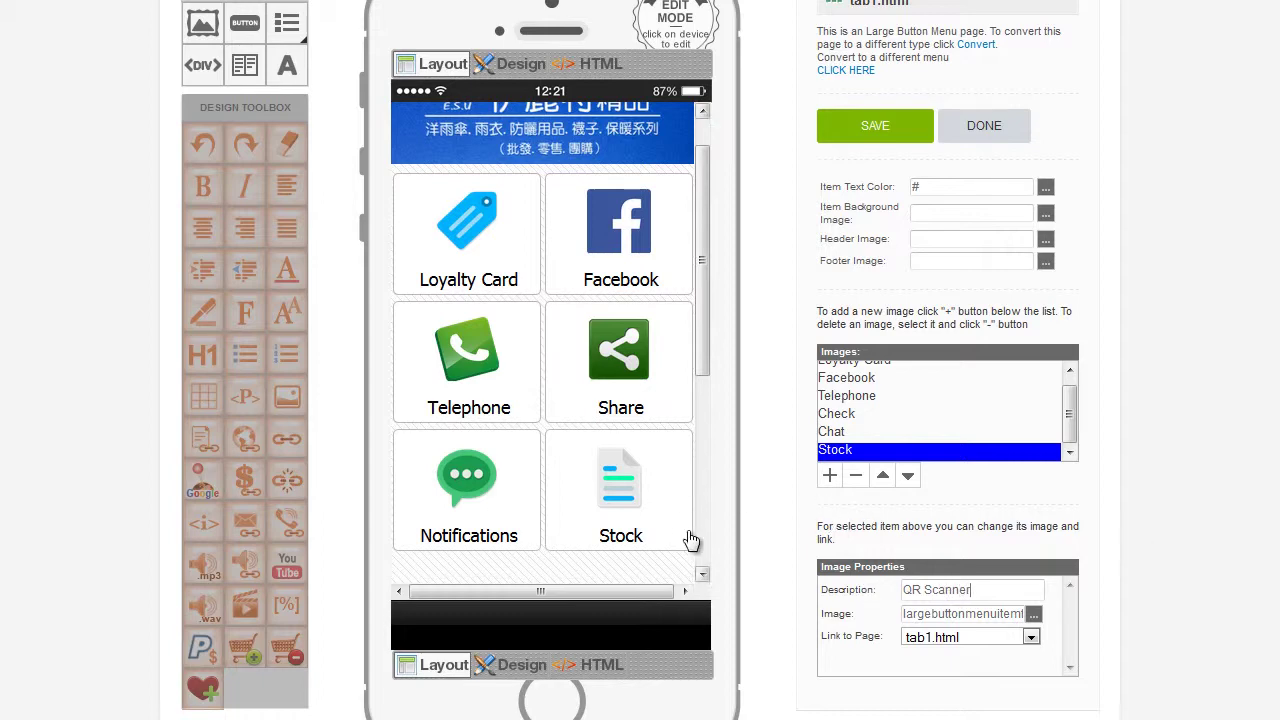
pyautogui.click(1034, 621)
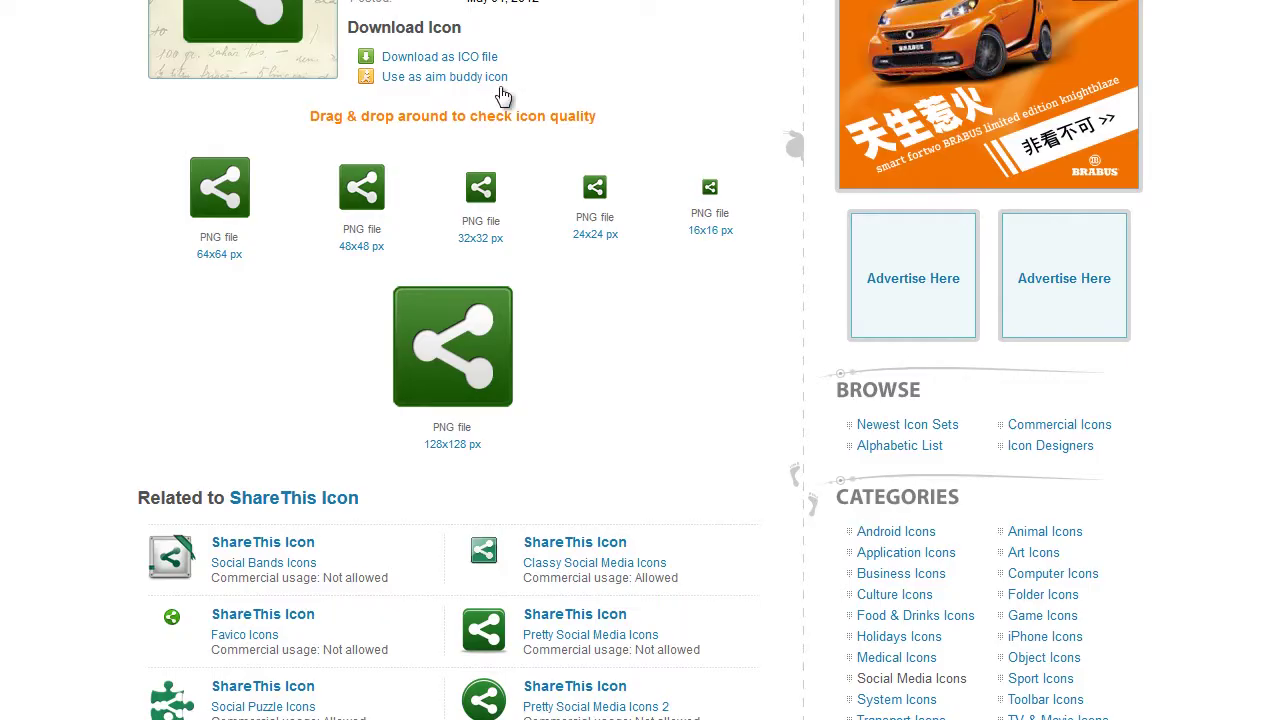
# - Search Softicons for 'qr scanner' and open the QR Code Icon page
pyautogui.scroll(4, 606, 185)
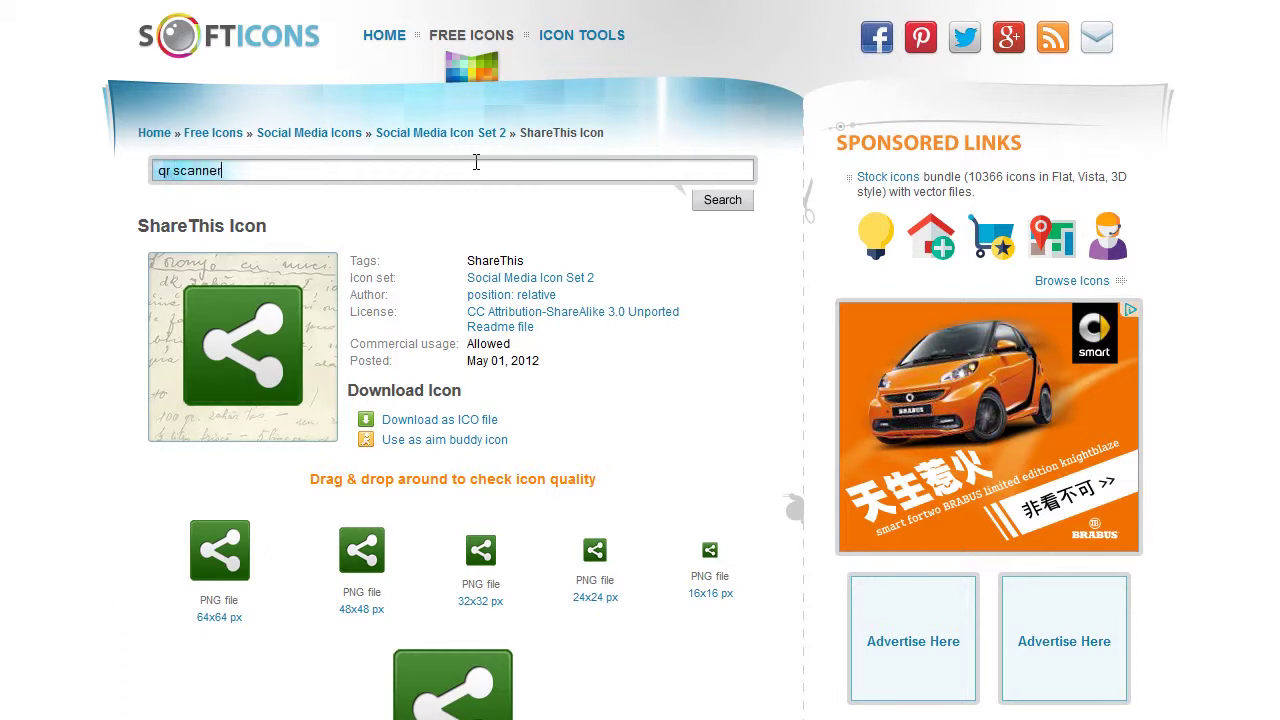
pyautogui.press('Return')
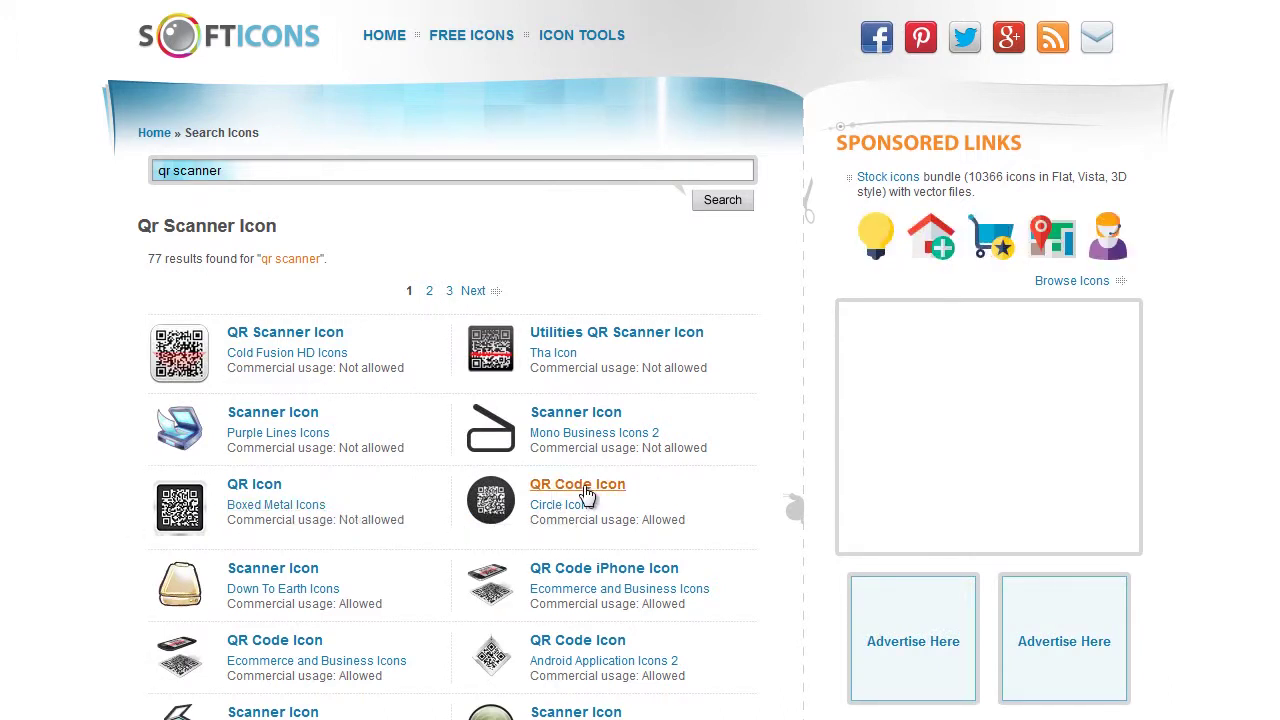
pyautogui.scroll(-3, 555, 490)
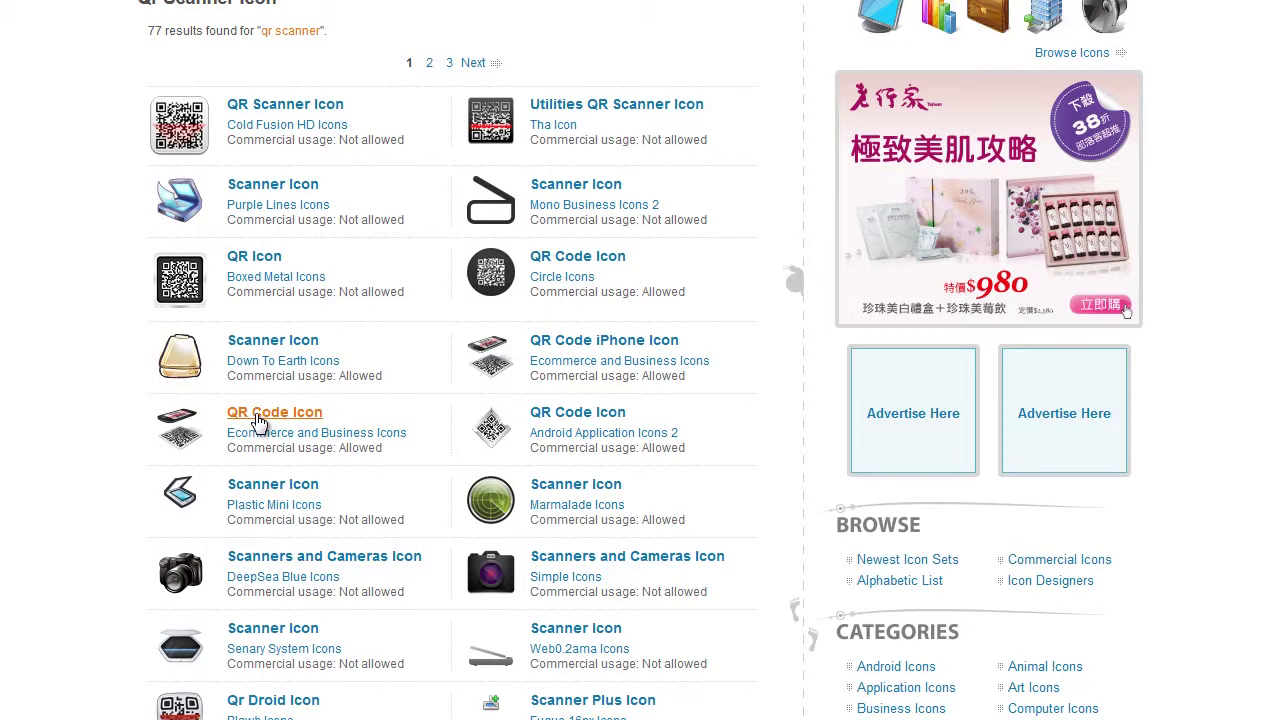
pyautogui.click(258, 418)
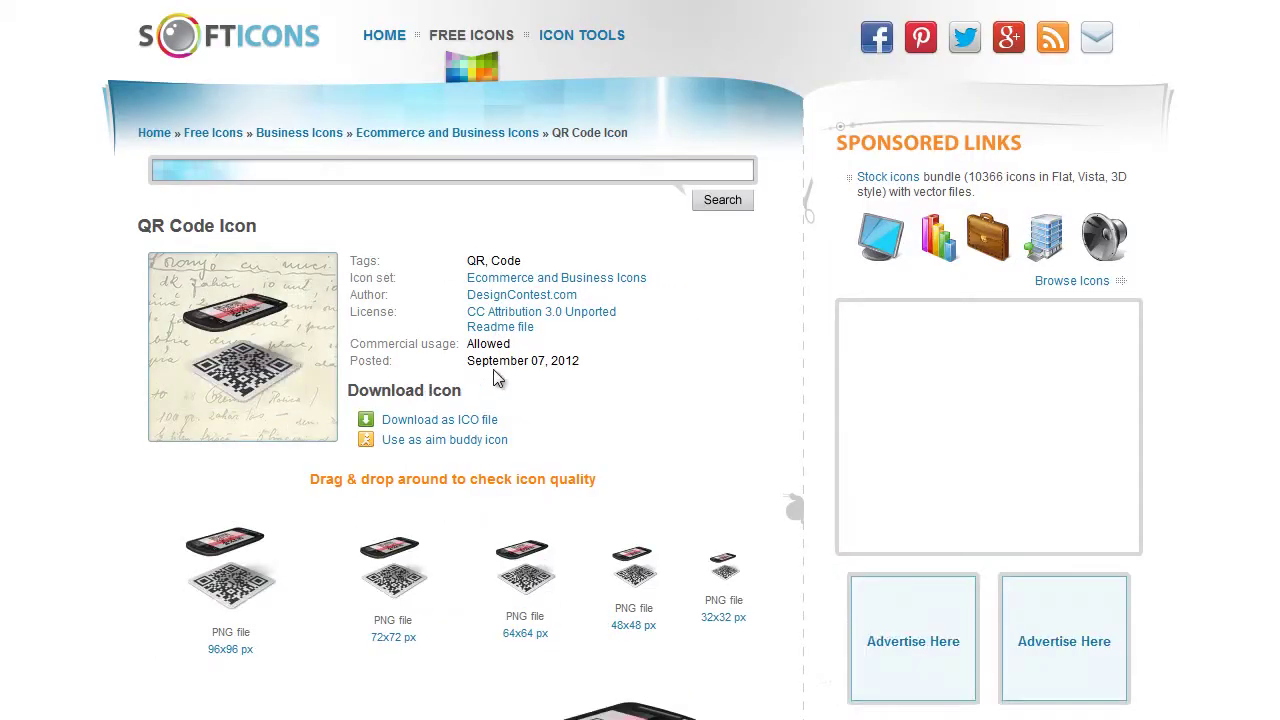
# - Save the 128x128 QR Code PNG as qr-code.png in the Ellita folder
pyautogui.scroll(-3, 564, 376)
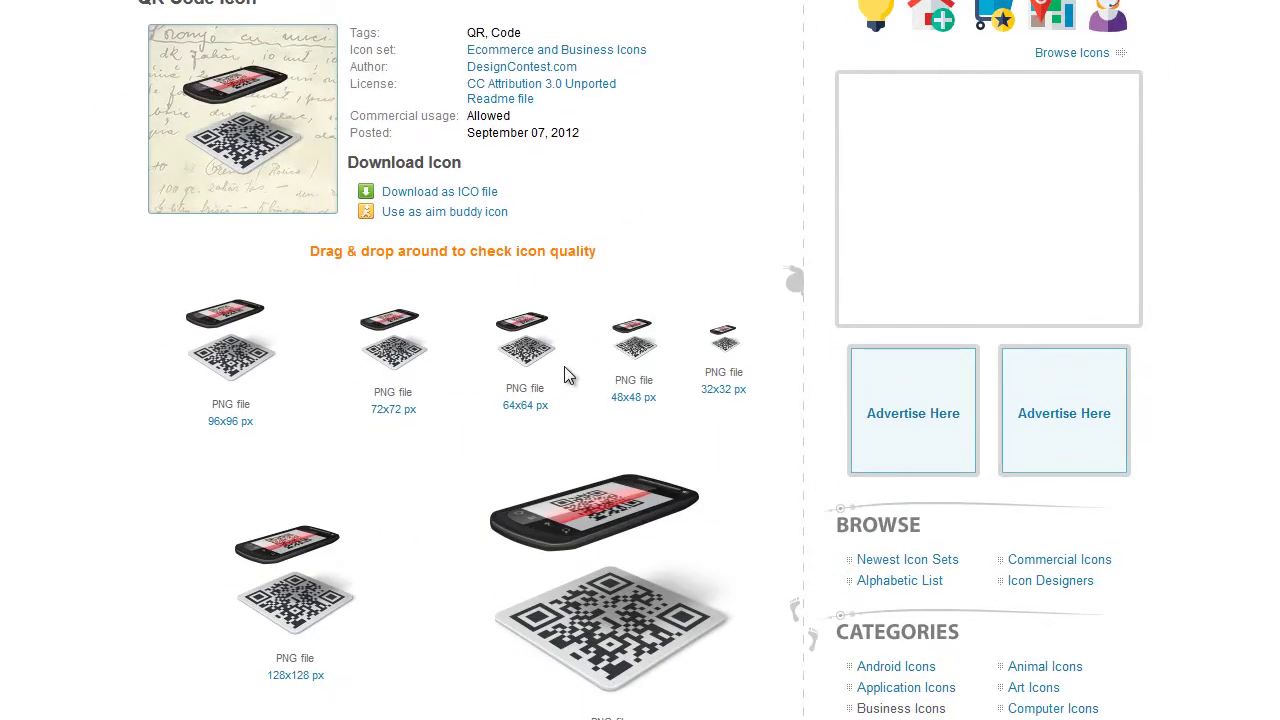
pyautogui.scroll(-2, 564, 376)
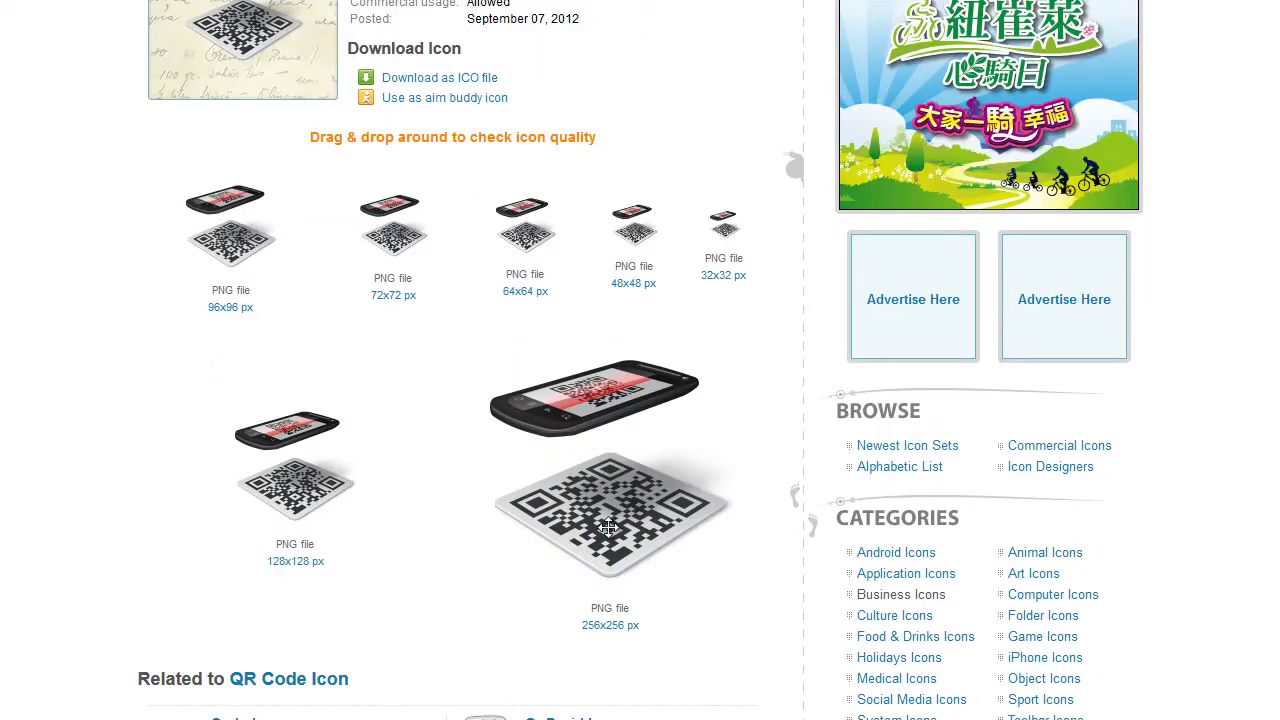
pyautogui.click(296, 561)
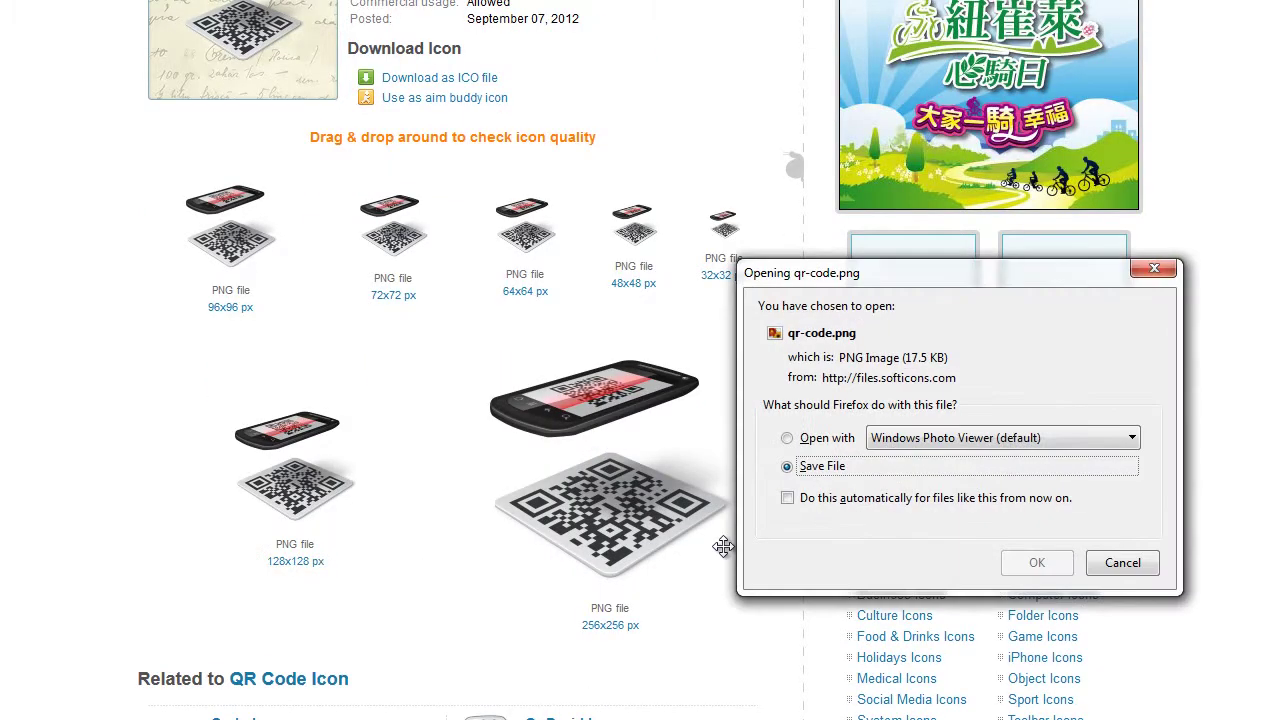
pyautogui.click(1038, 560)
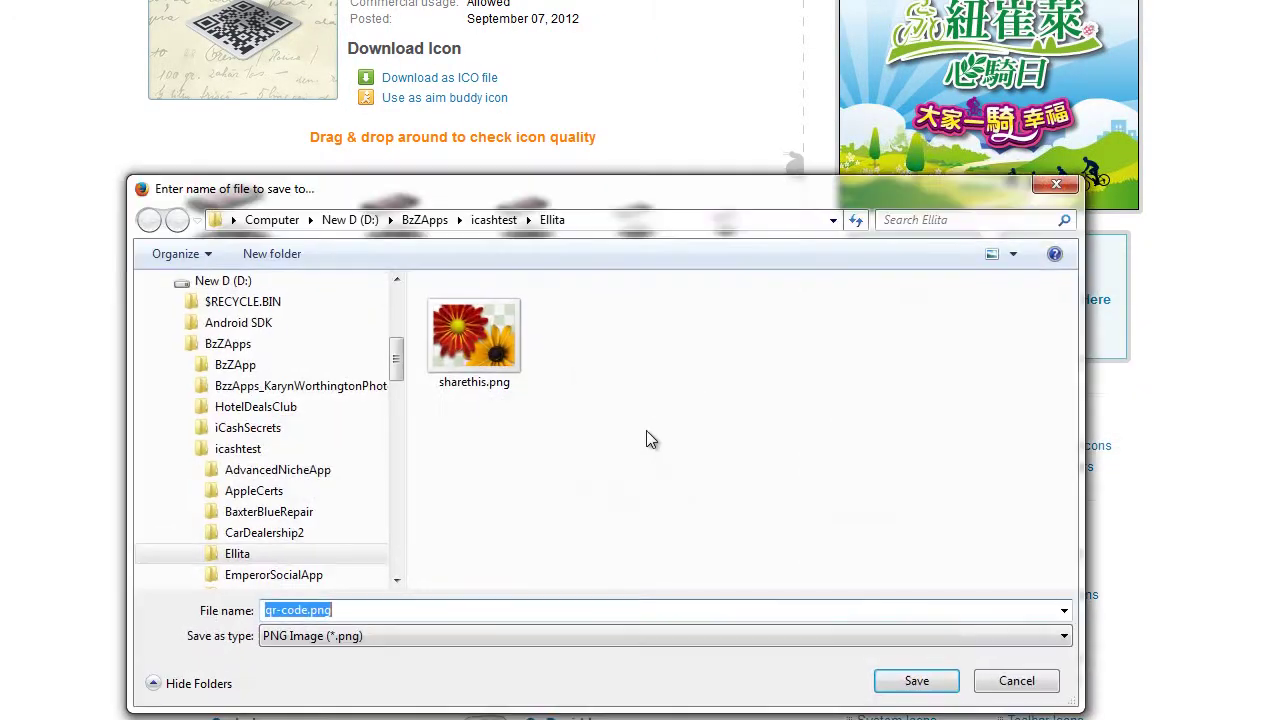
pyautogui.click(917, 682)
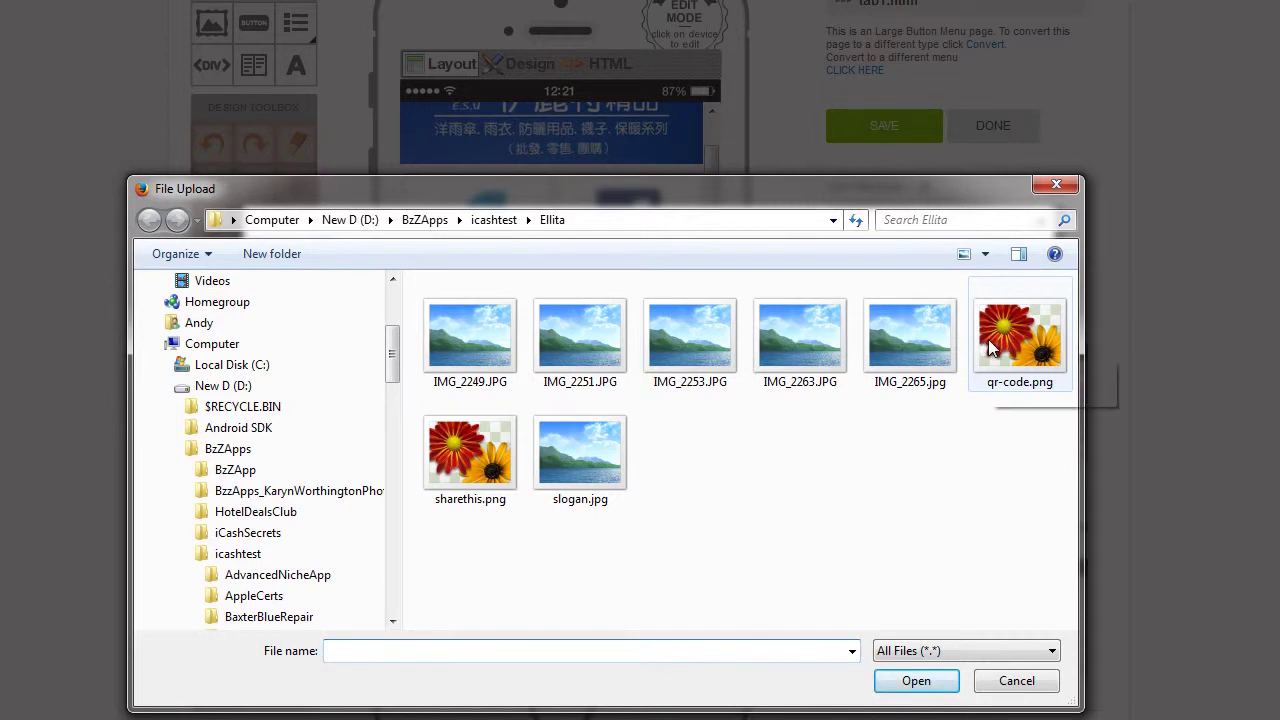
# - Upload qr-code.png, rename it LargeButtonMenu-qr-code.png, and use it for the QR Scanner button
pyautogui.click(990, 345)
pyautogui.click(917, 681)
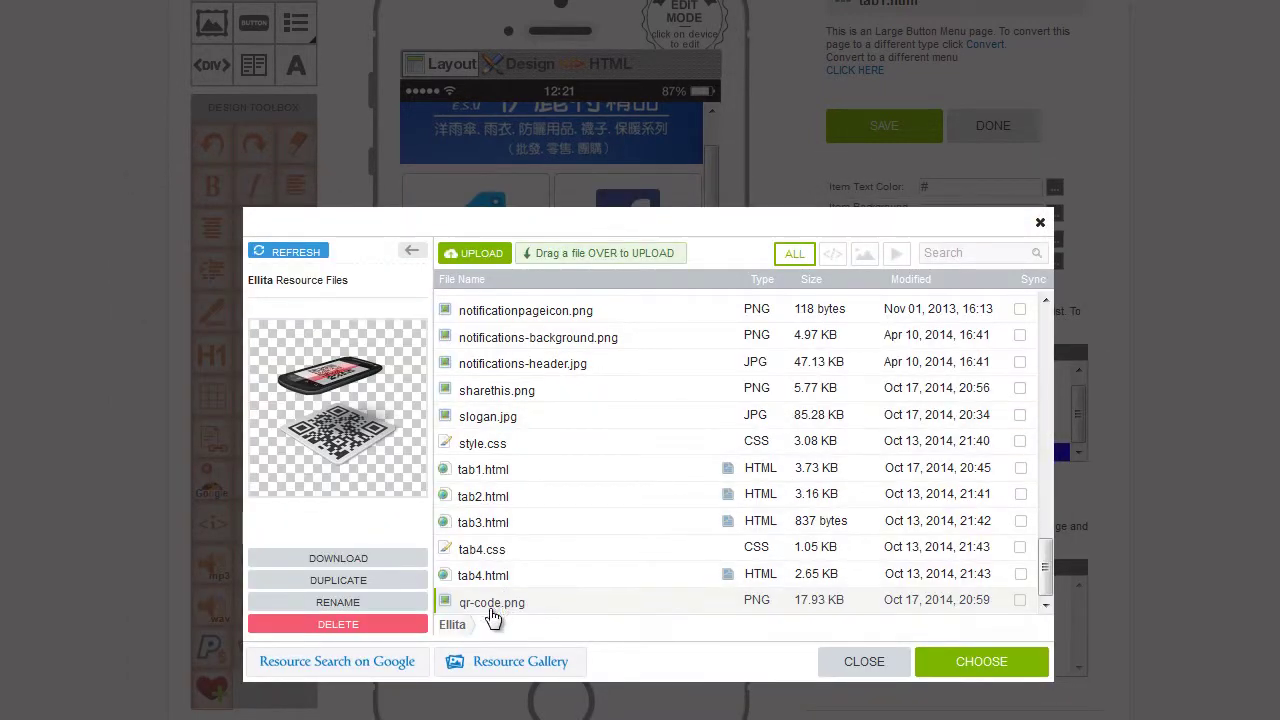
pyautogui.click(364, 606)
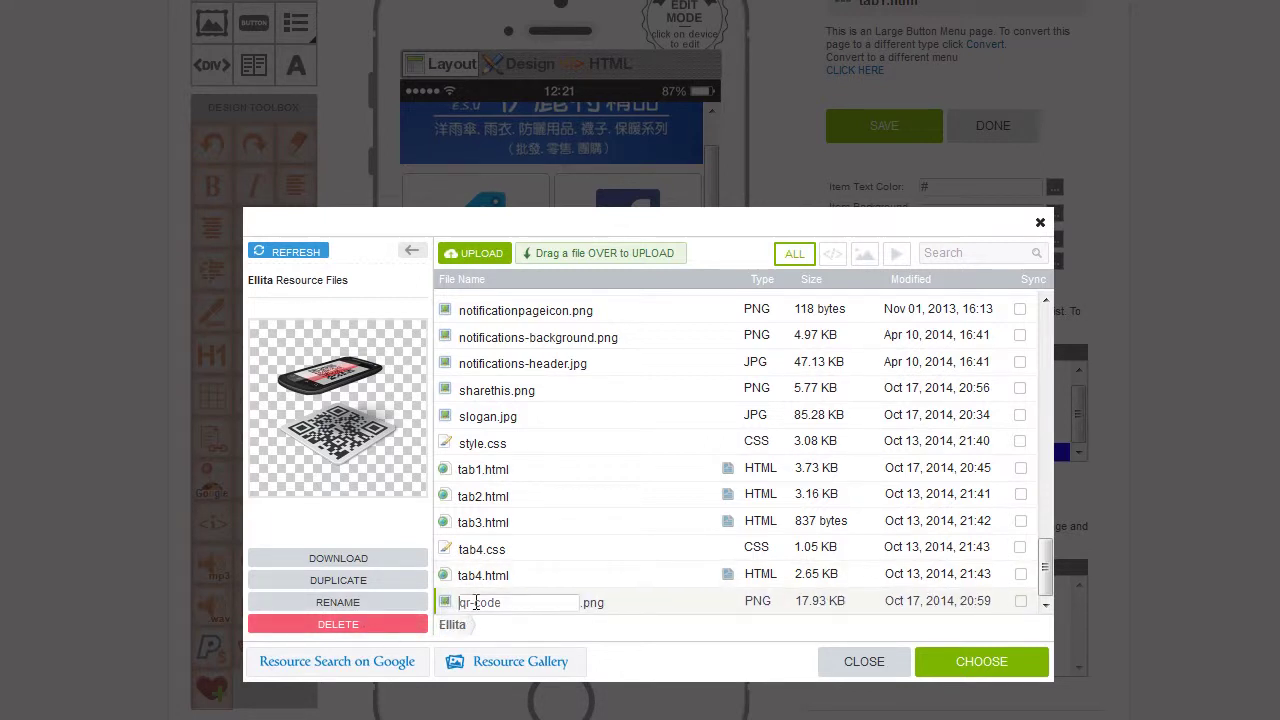
pyautogui.write('LargeButtonMenu-')
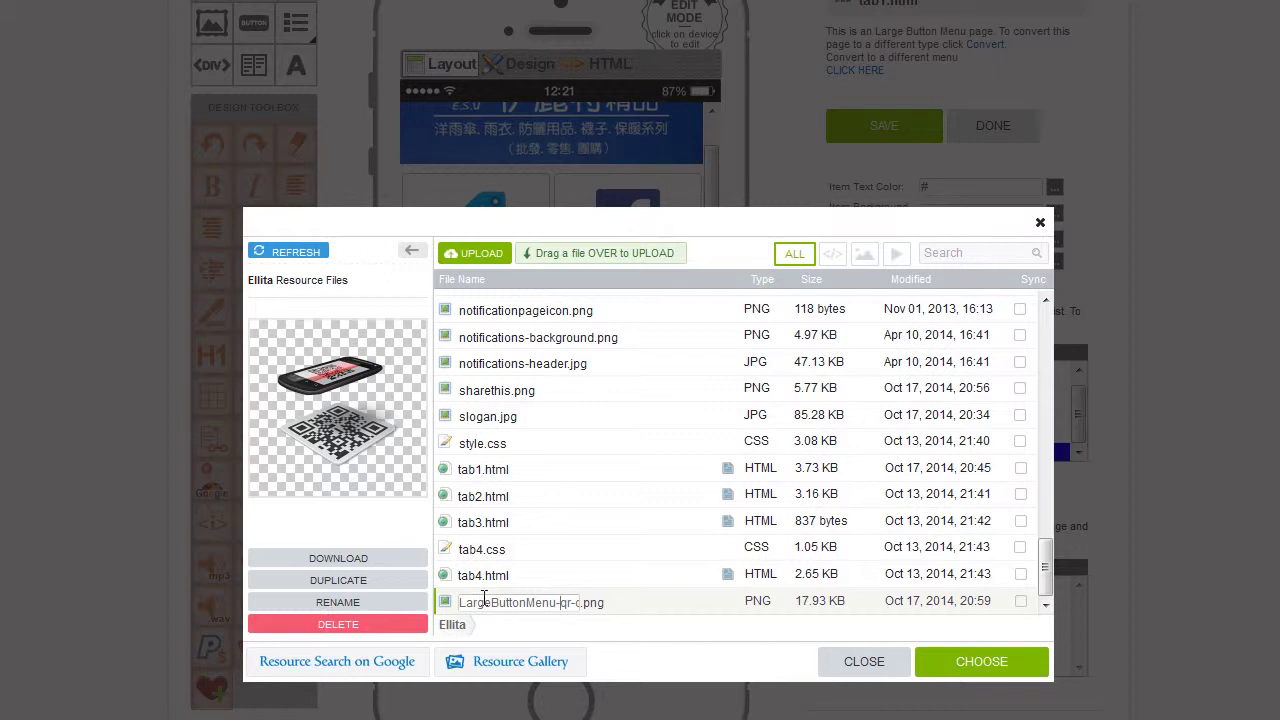
pyautogui.press('Return')
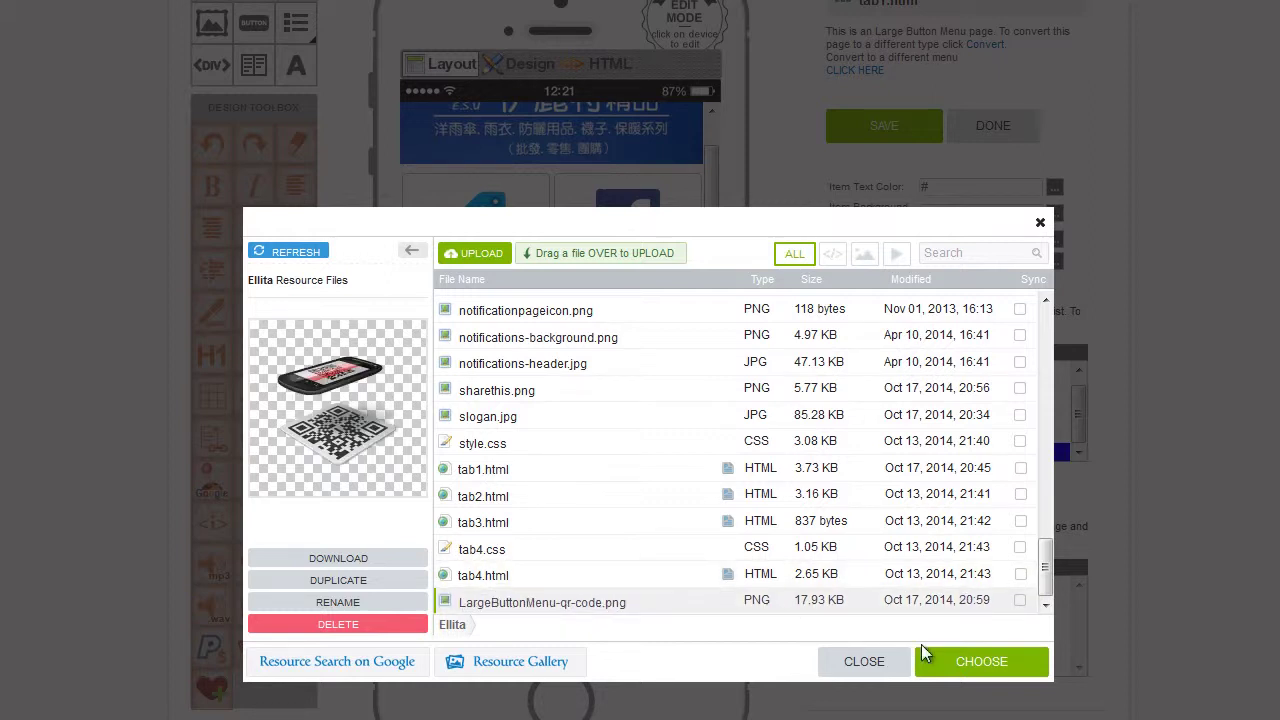
pyautogui.click(995, 668)
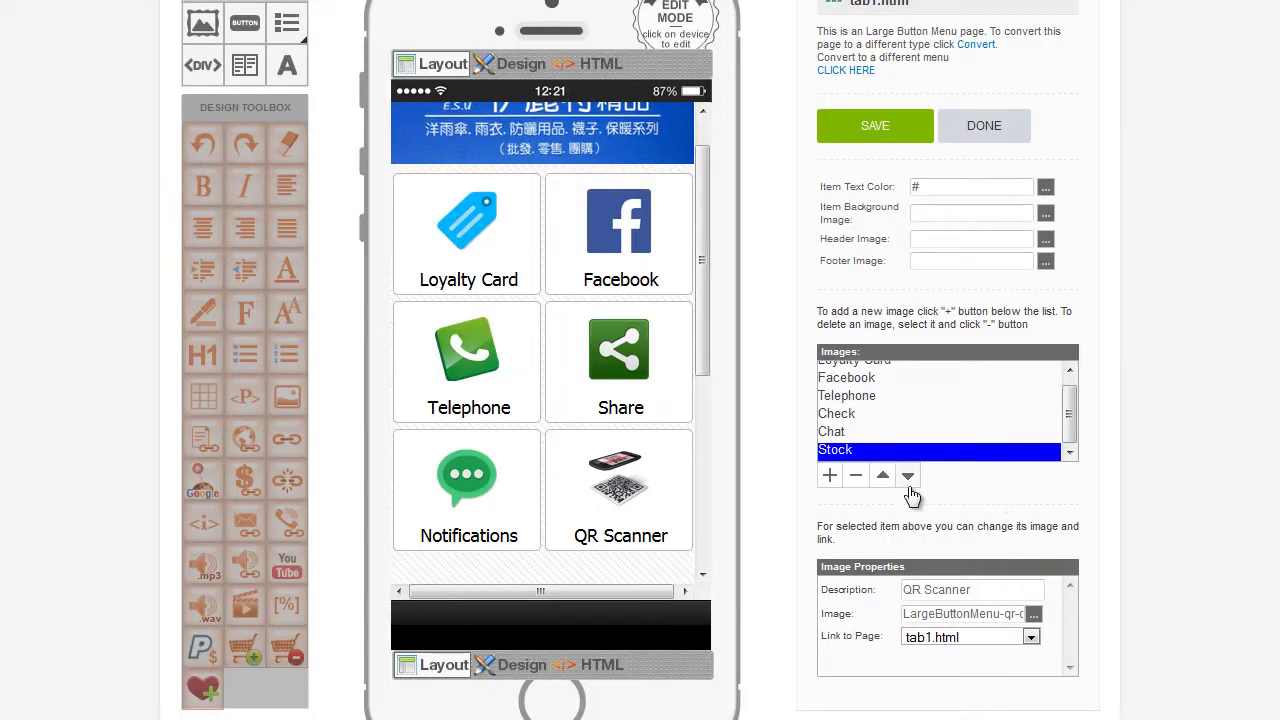
pyautogui.scroll(1, 1278, 460)
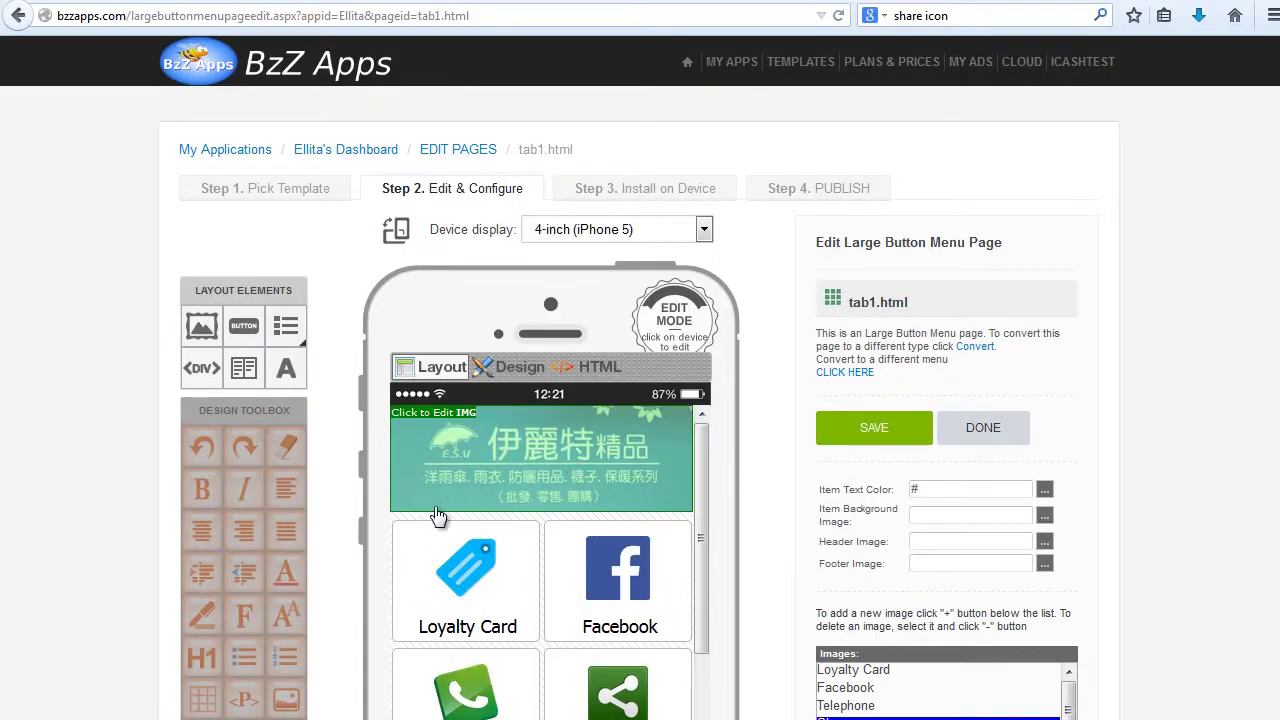
pyautogui.click(418, 609)
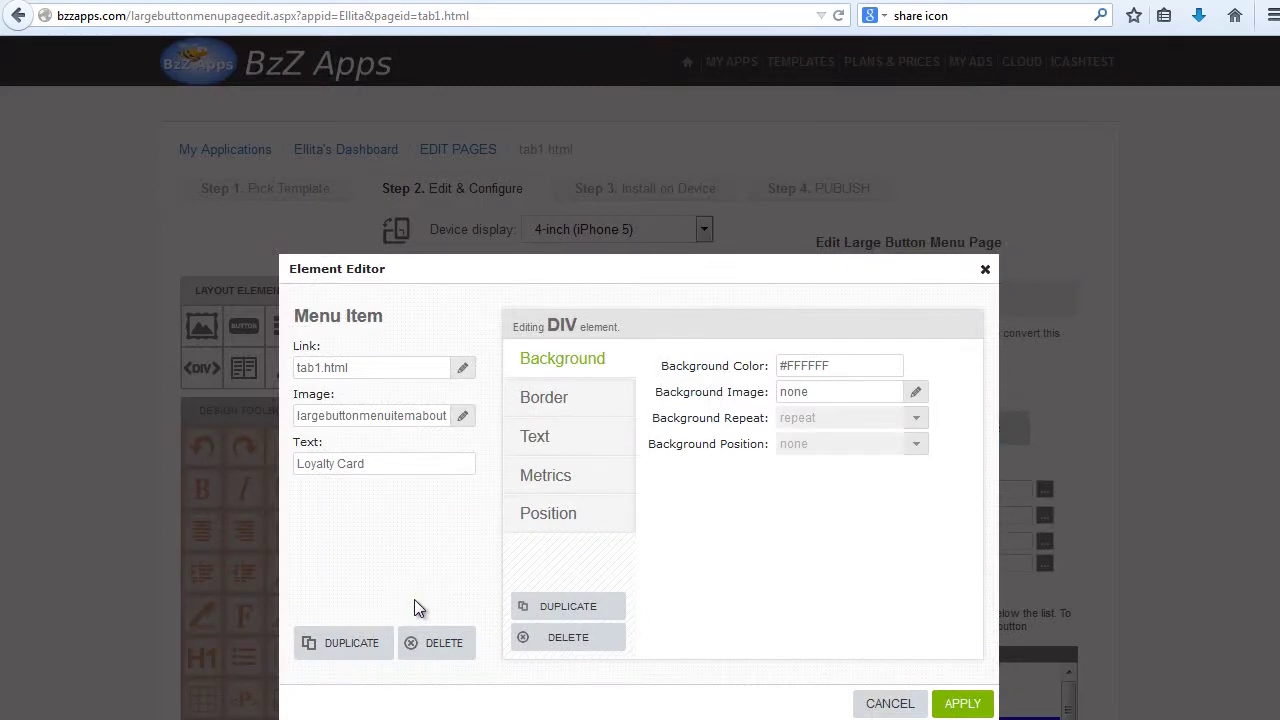
pyautogui.click(463, 378)
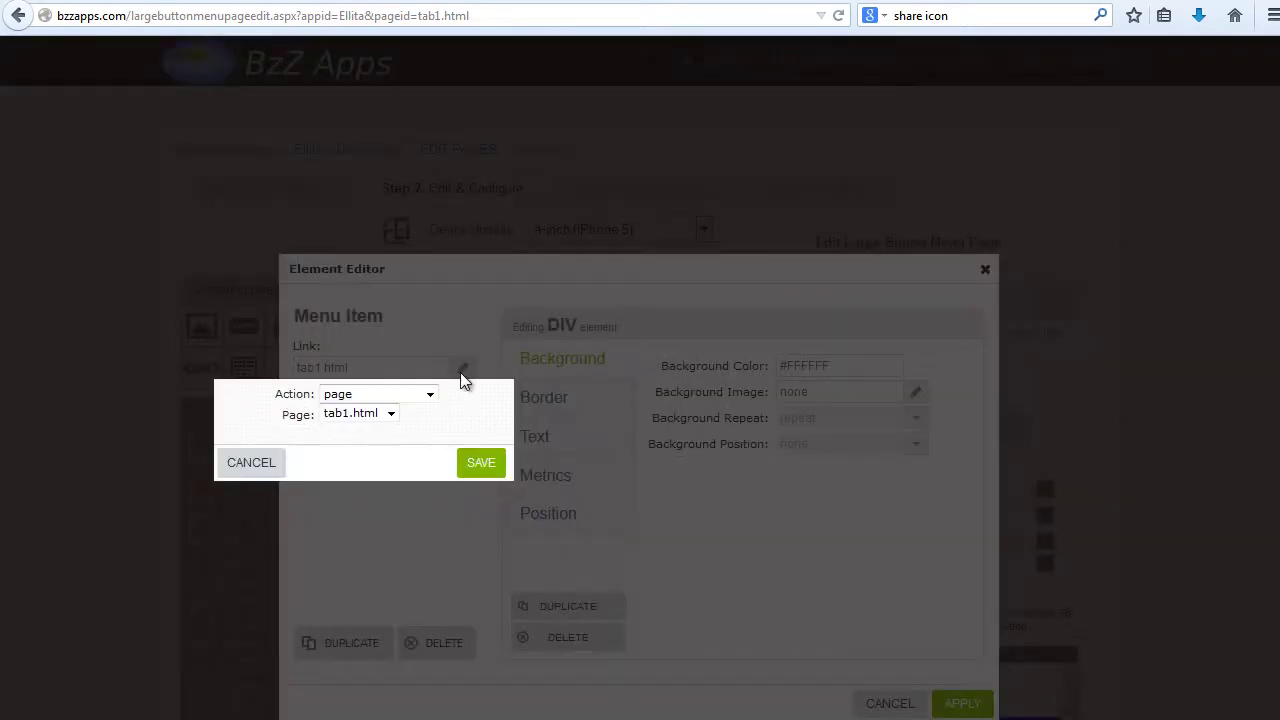
pyautogui.click(391, 422)
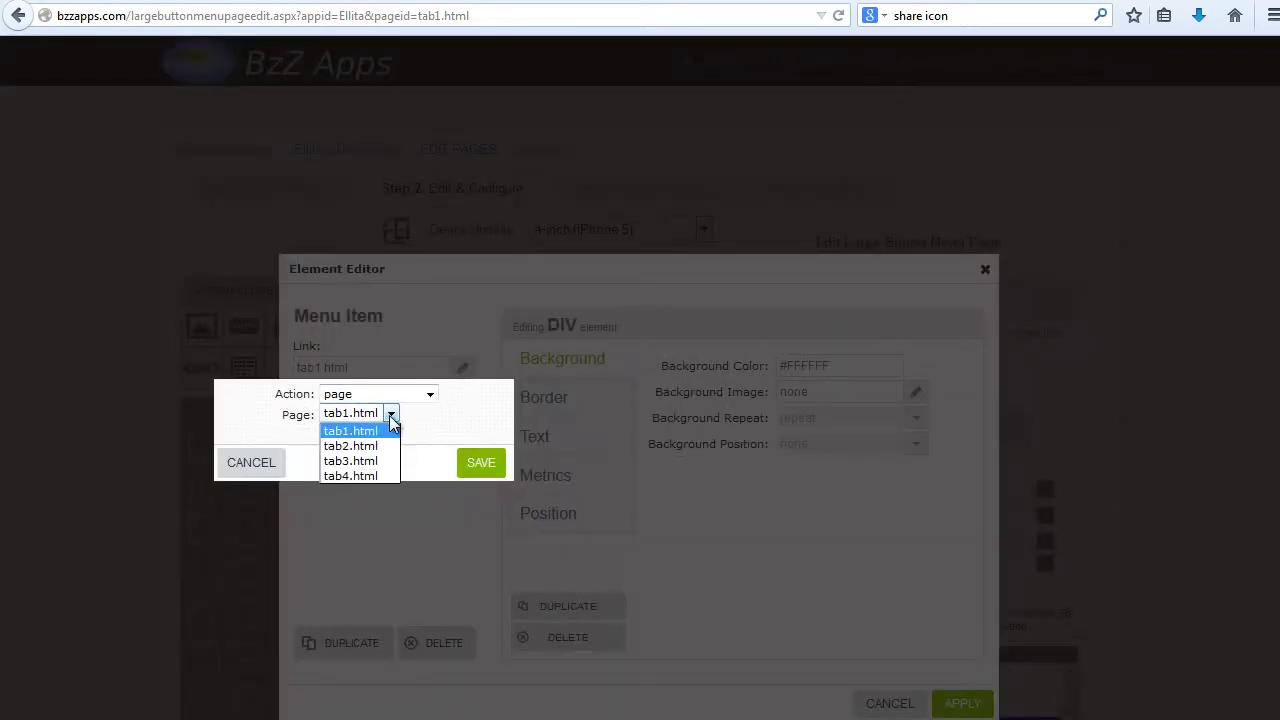
pyautogui.click(375, 457)
pyautogui.click(390, 420)
pyautogui.click(379, 428)
pyautogui.click(479, 461)
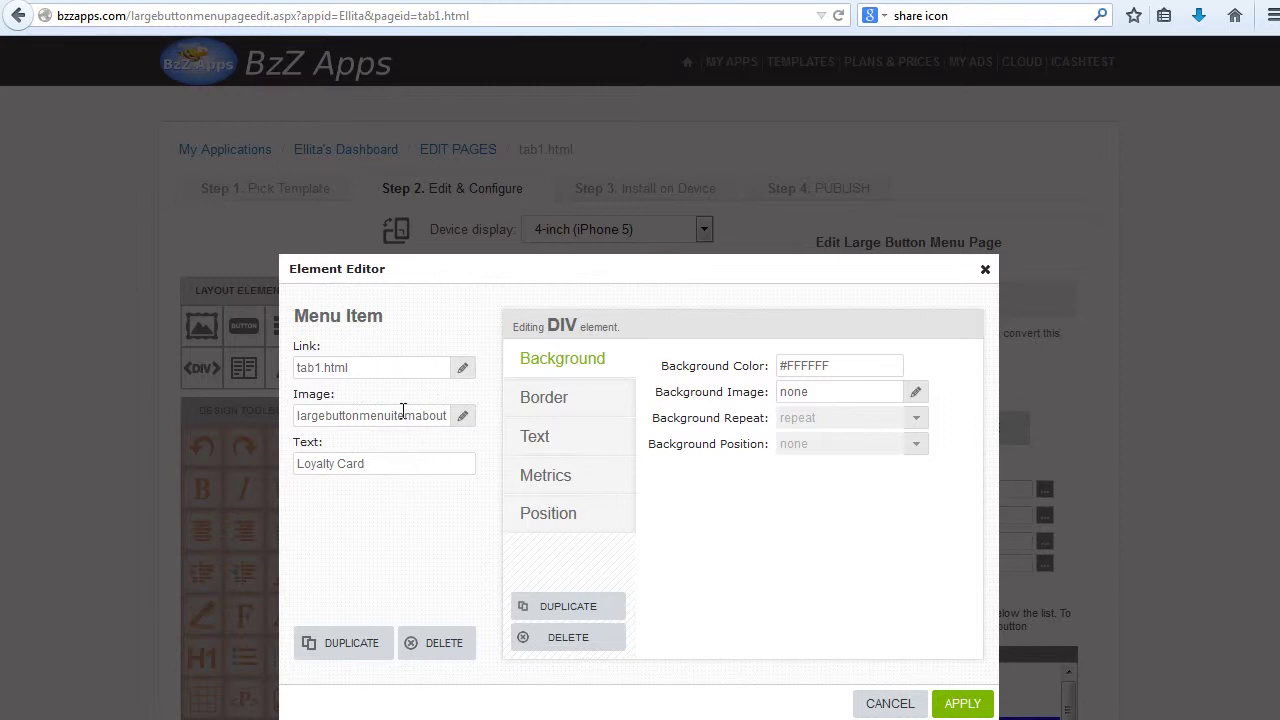
pyautogui.click(462, 417)
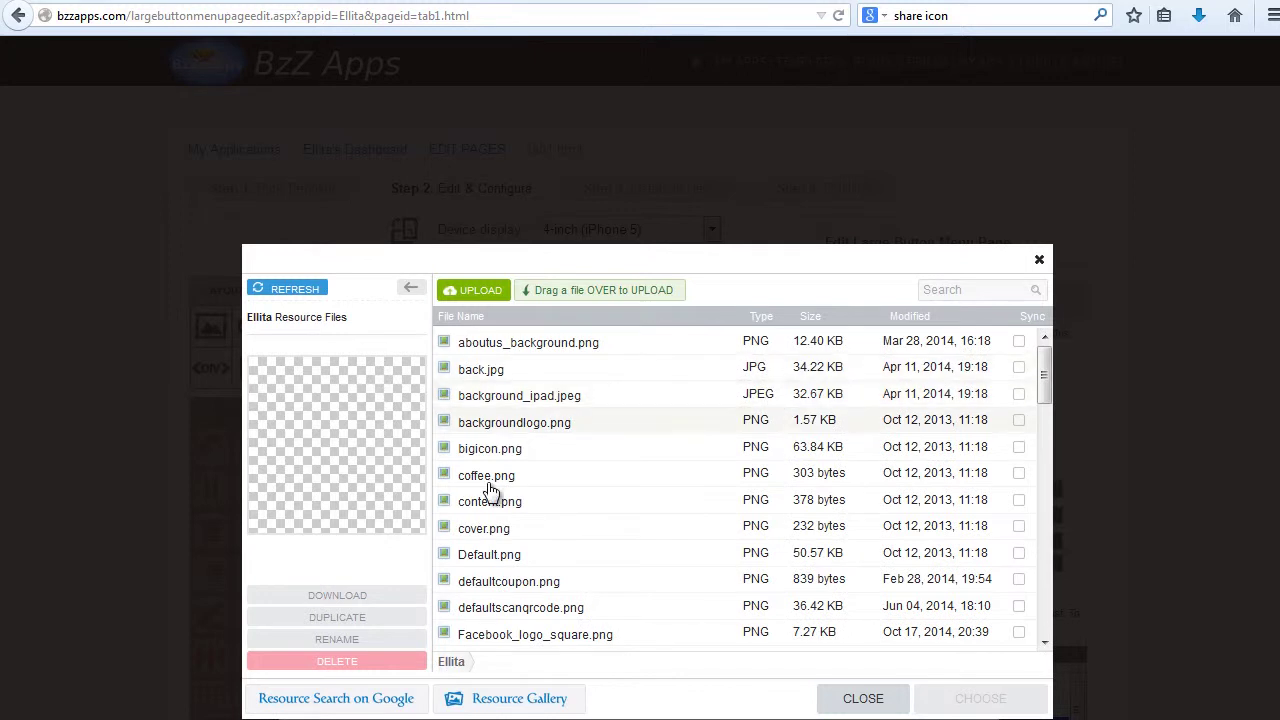
pyautogui.click(513, 430)
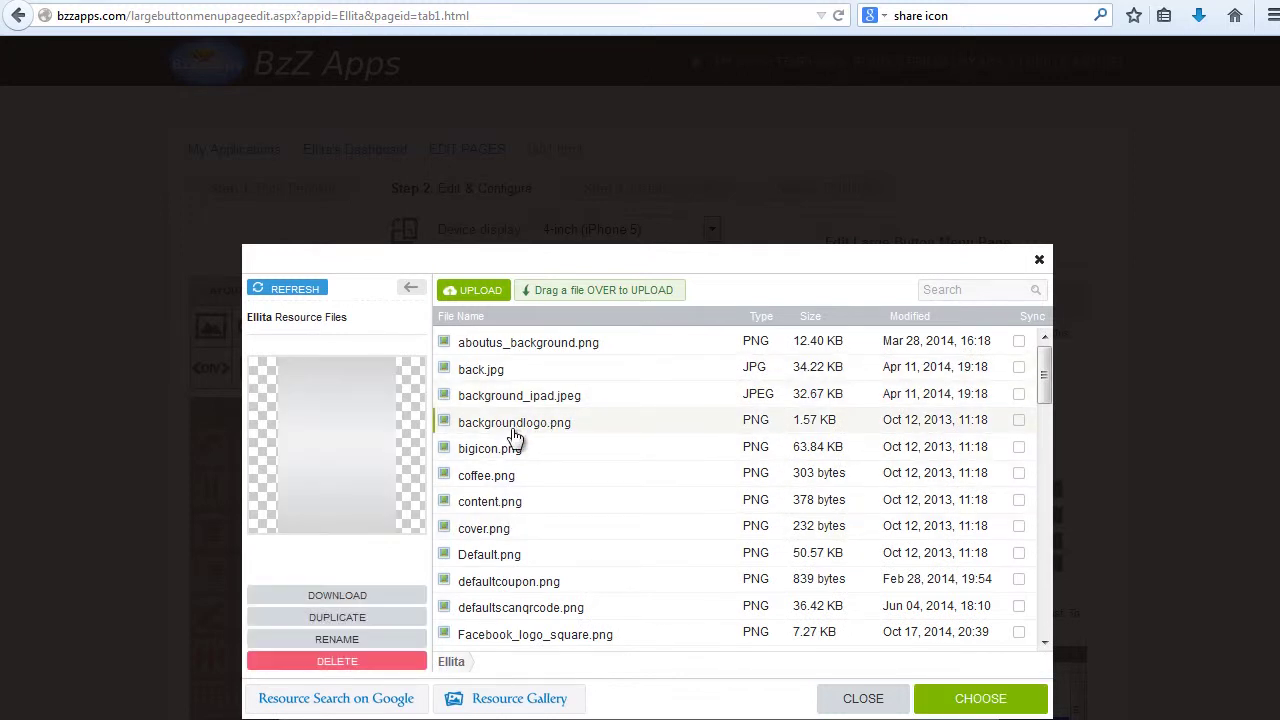
pyautogui.click(846, 701)
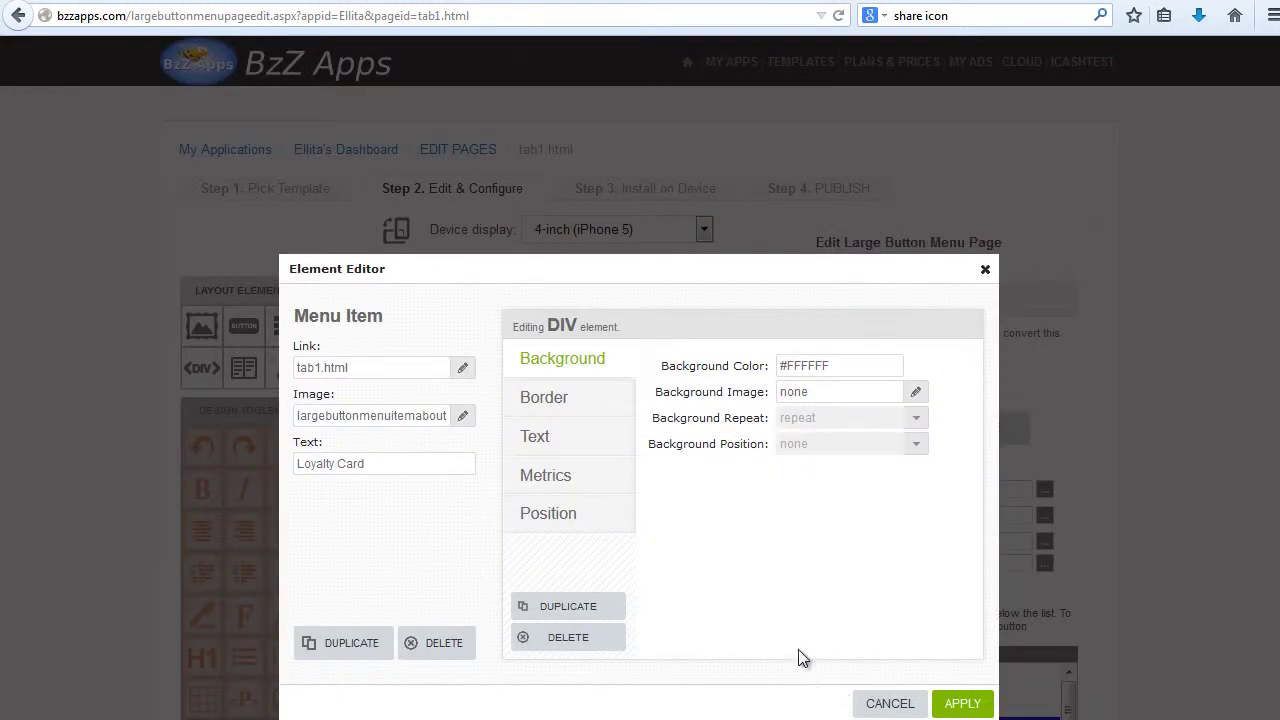
pyautogui.click(962, 704)
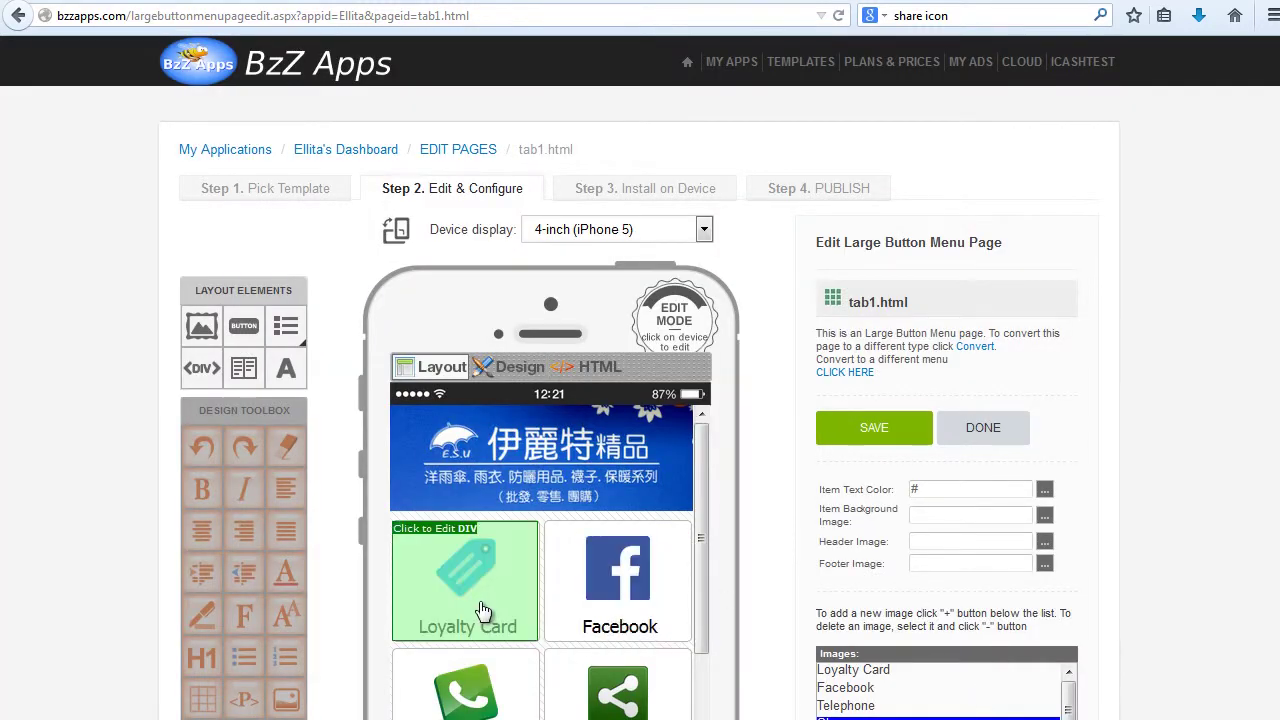
# - Save the tab1.html menu page until 'Successfully saved.' appears
pyautogui.click(874, 428)
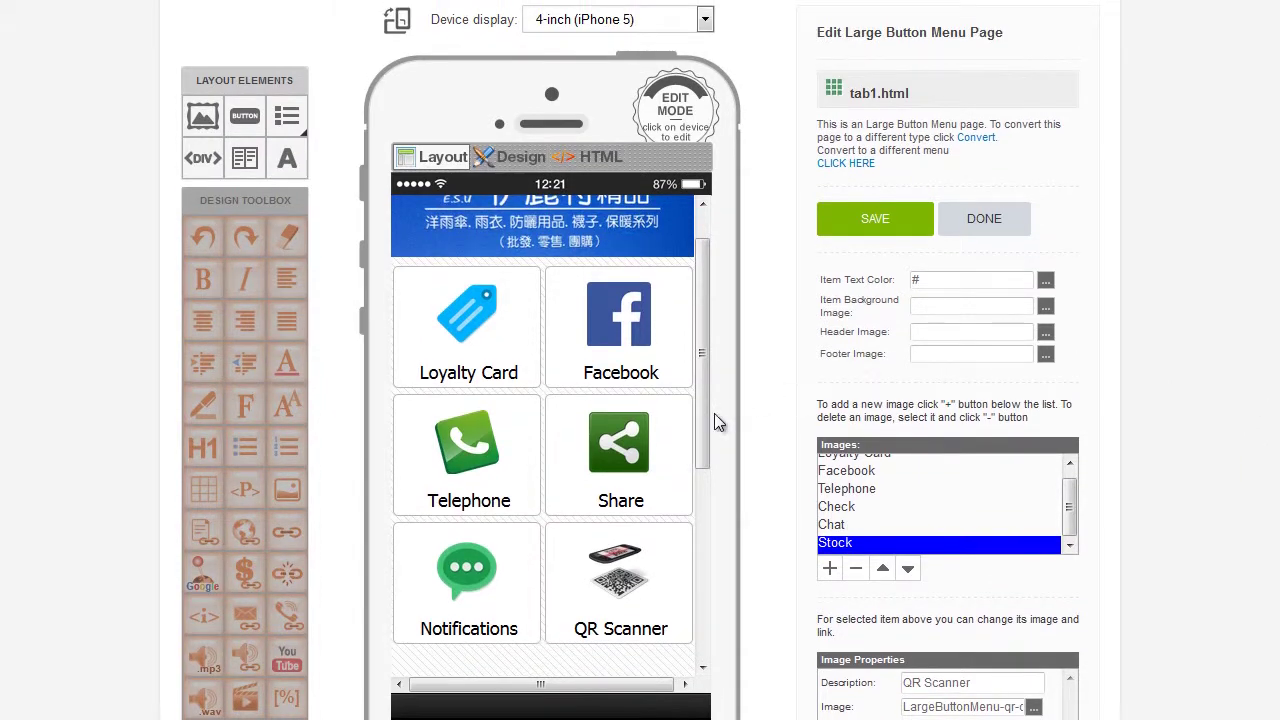
pyautogui.scroll(1, 703, 418)
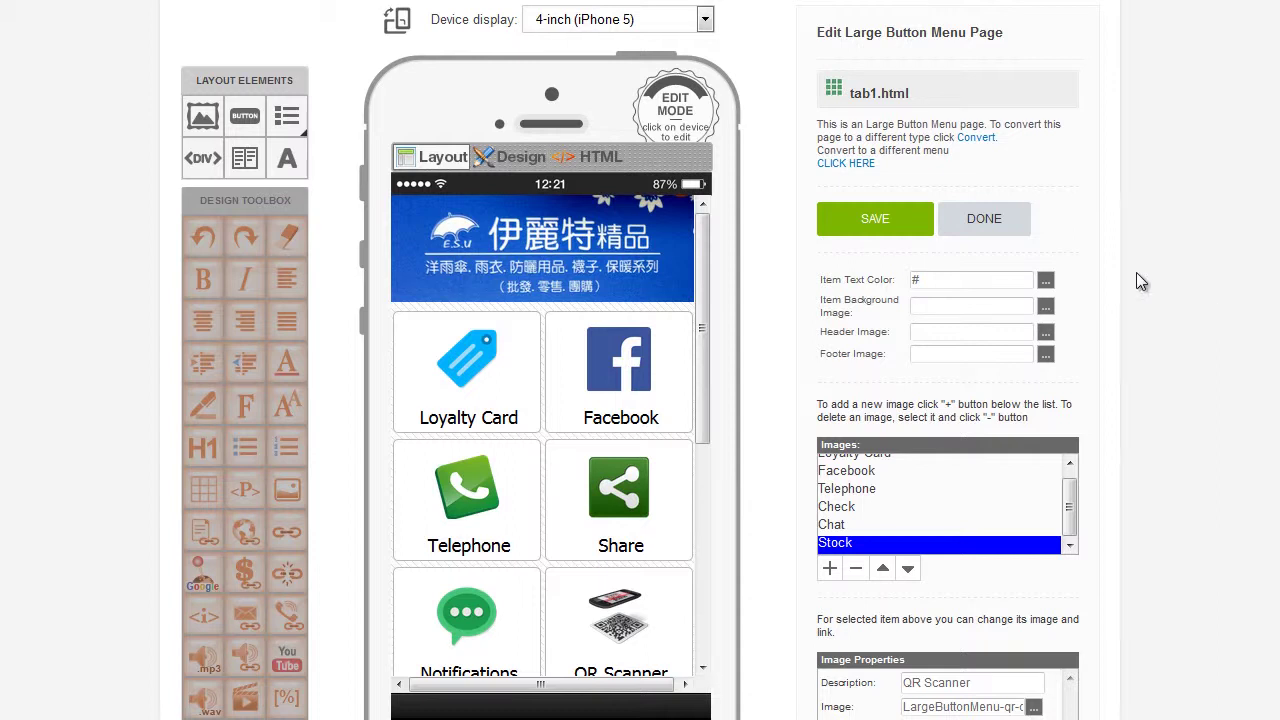
pyautogui.click(887, 227)
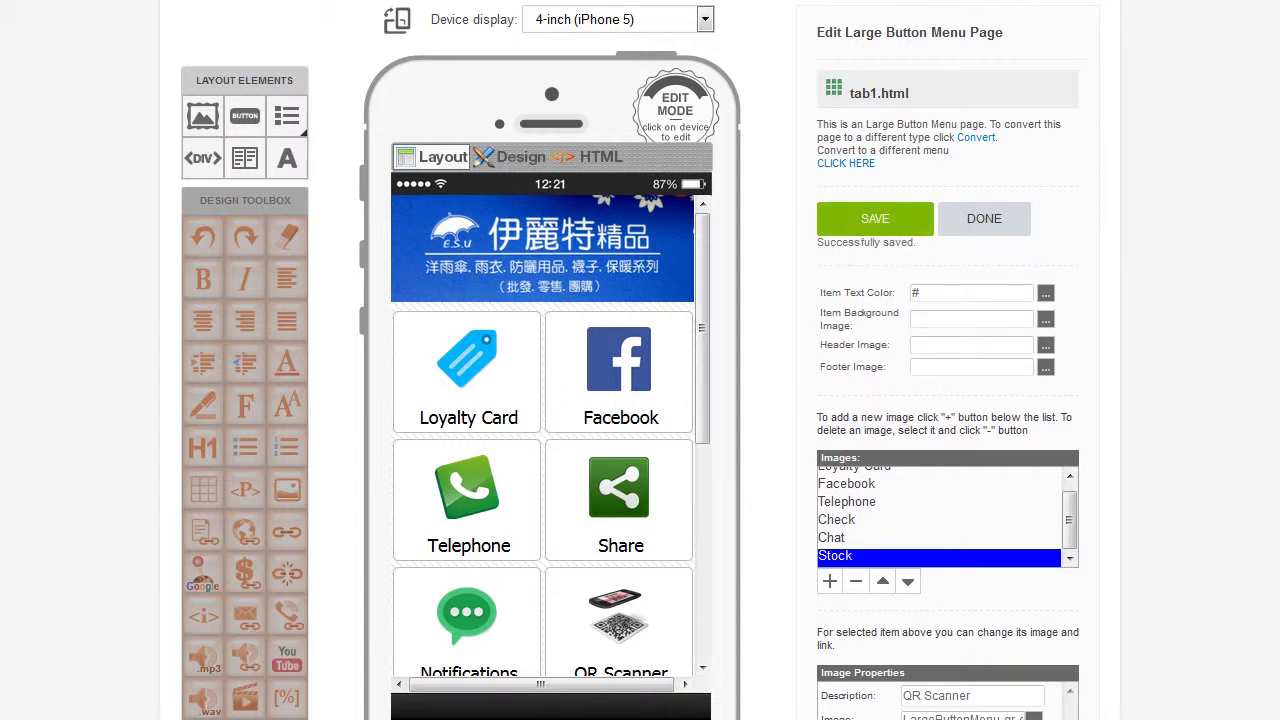